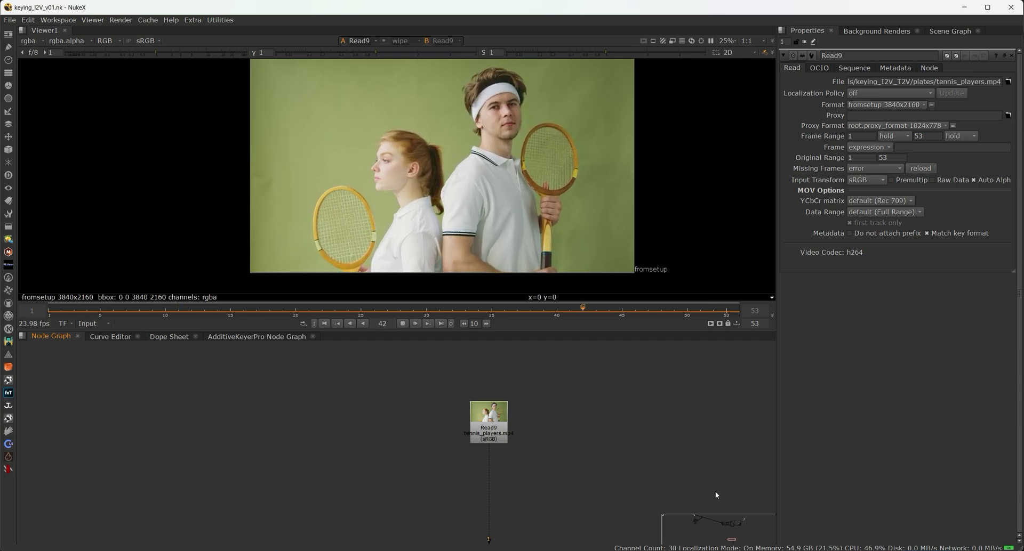
Scroll down in the Node Graph around the tennis clip's Read9 node
scroll(628, 425, "down", 2)
Add a HueShift node fed from the Read9 tennis clip through an elbow Dot
key("Tab")
type("hues")
key("Return")
left_click_drag(608, 419, 421, 356)
left_click_drag(522, 385, 619, 348, "ctrl")
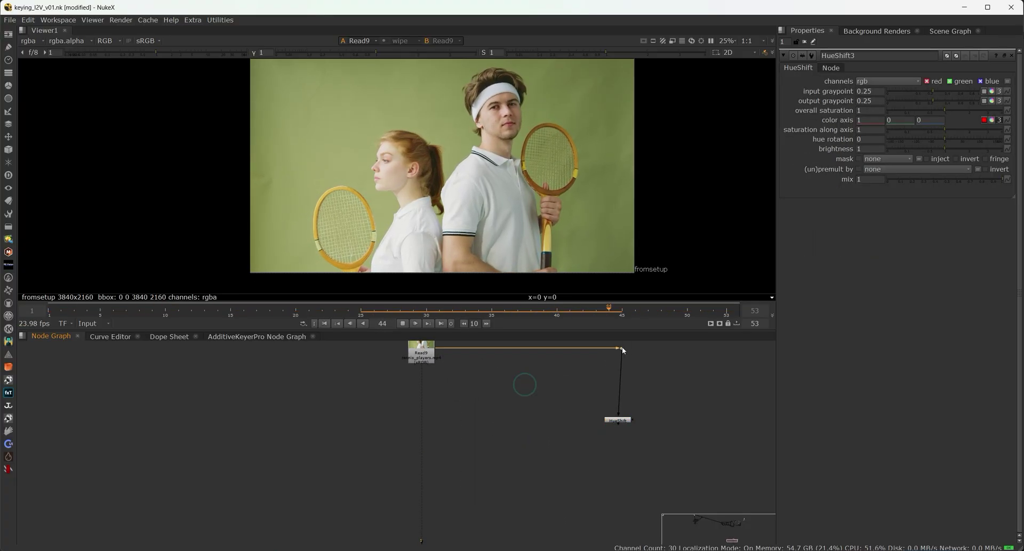
Stop on frame 28, view HueShift3 and raise its overall saturation to 1.96
left_click(402, 323)
scroll(660, 455, "up", 5)
left_click(602, 402)
key("1")
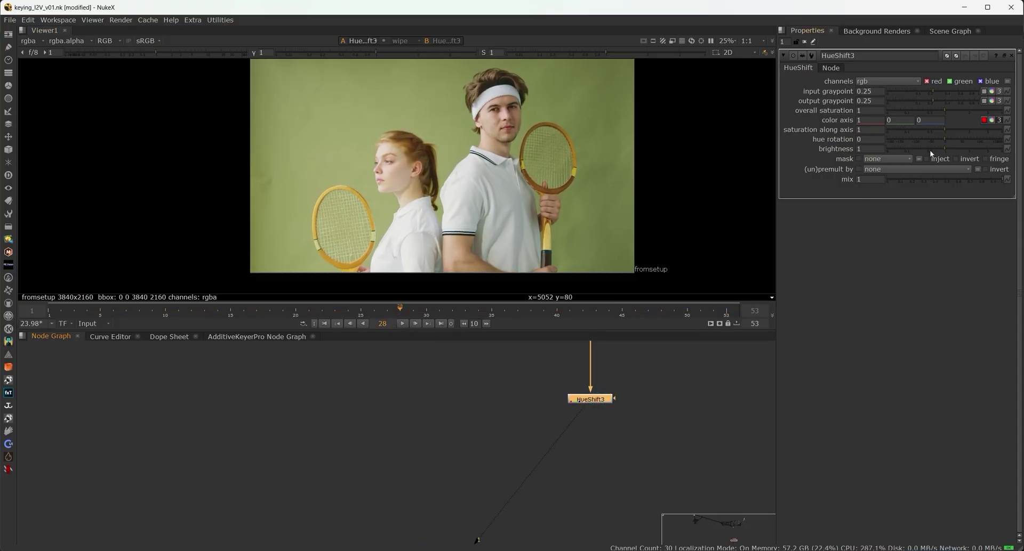
mouse_move(962, 109)
left_mouse_down()
mouse_move(987, 107)
mouse_move(967, 111)
left_mouse_up()
left_click(588, 453)
scroll(587, 453, "down", 1)
key("Tab")
Add a Primatte keyer below HueShift3 in the chain
type("prim")
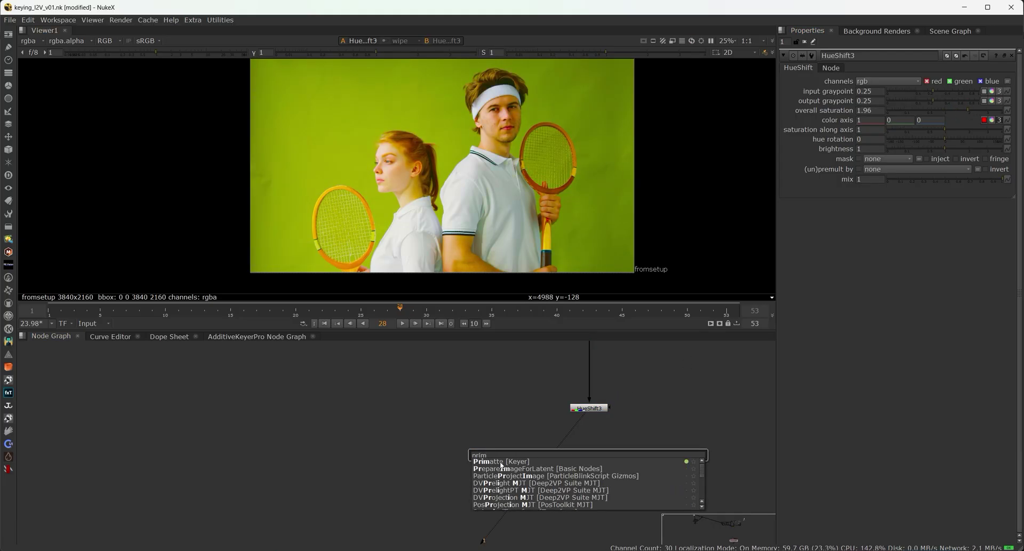
left_click(501, 462)
mouse_move(589, 459)
left_mouse_down()
mouse_move(561, 453)
mouse_move(592, 461)
left_mouse_up()
Sample green background noise, then pick the green backdrop with Smart Select BG Color
left_click(858, 182)
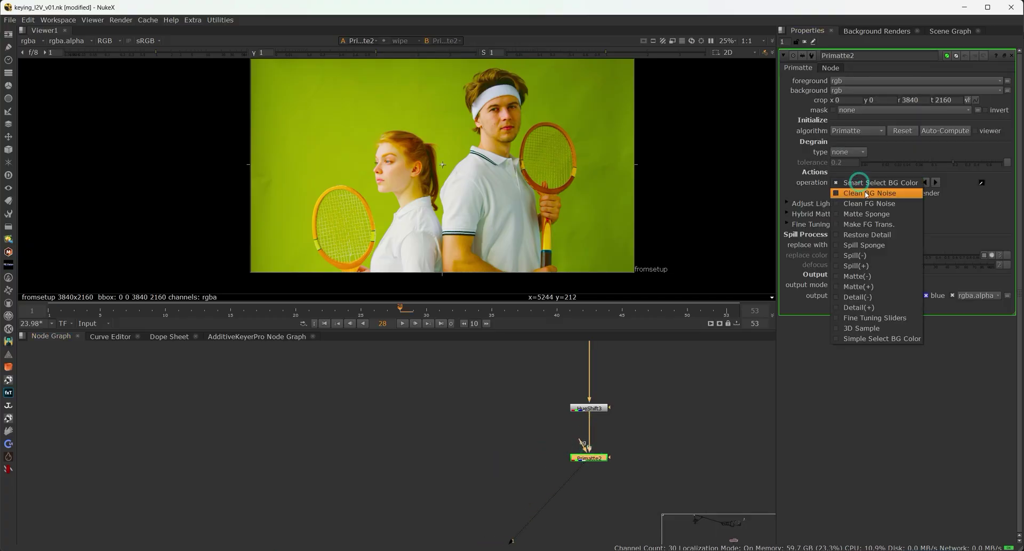
left_click(866, 193)
left_click_drag(582, 88, 596, 97, "ctrl+shift")
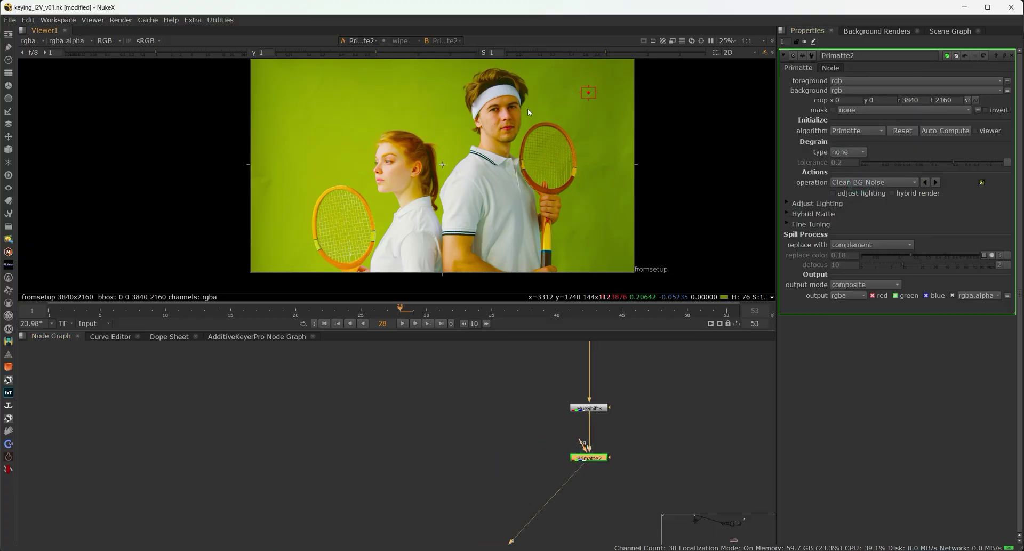
middle_click_drag(478, 120, 532, 140)
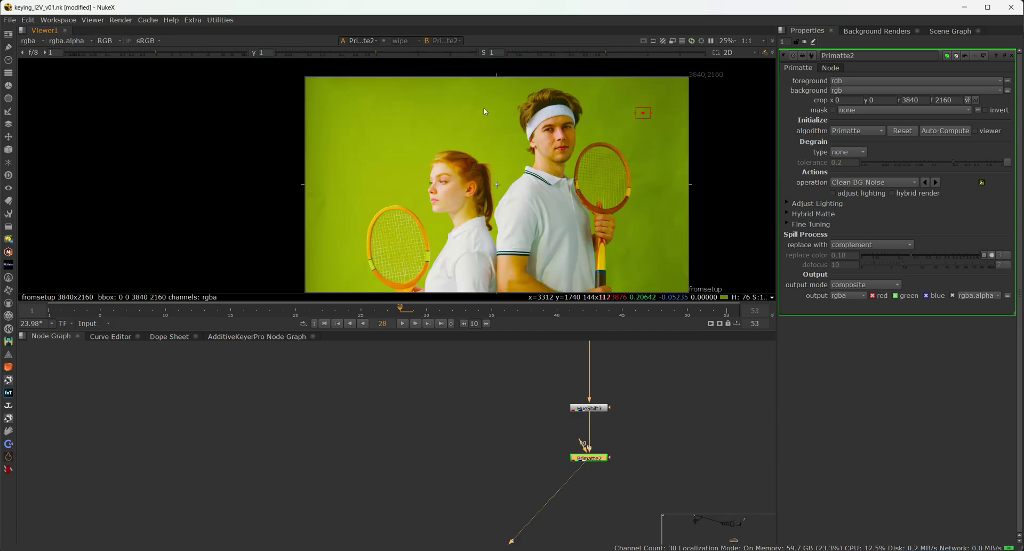
left_click_drag(483, 106, 465, 121, "ctrl+shift")
left_click(847, 182)
left_click(869, 172)
left_click(632, 112, "ctrl+shift")
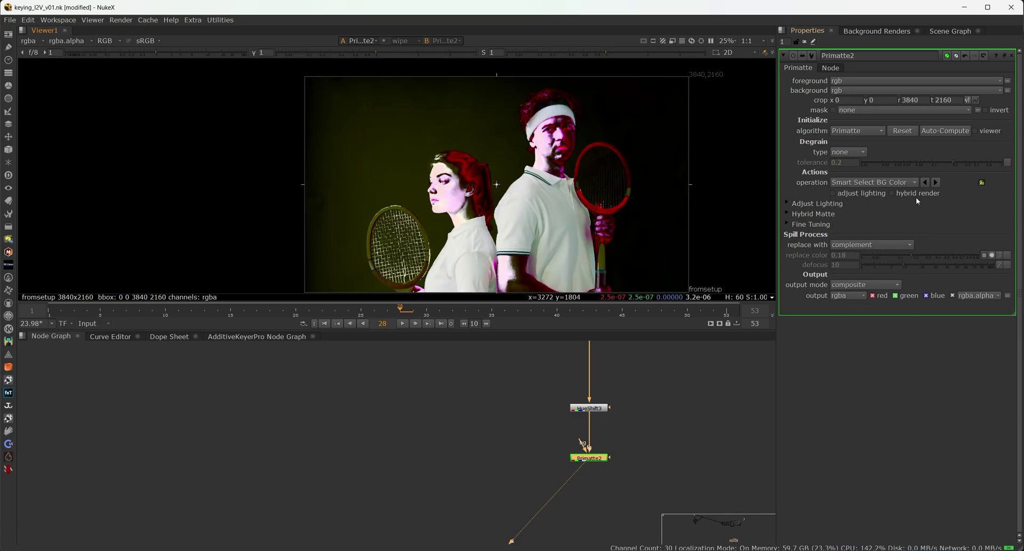
In the alpha view, use Clean BG Noise on the grey background noise left and right
left_click(853, 183)
left_click(869, 193)
key("a")
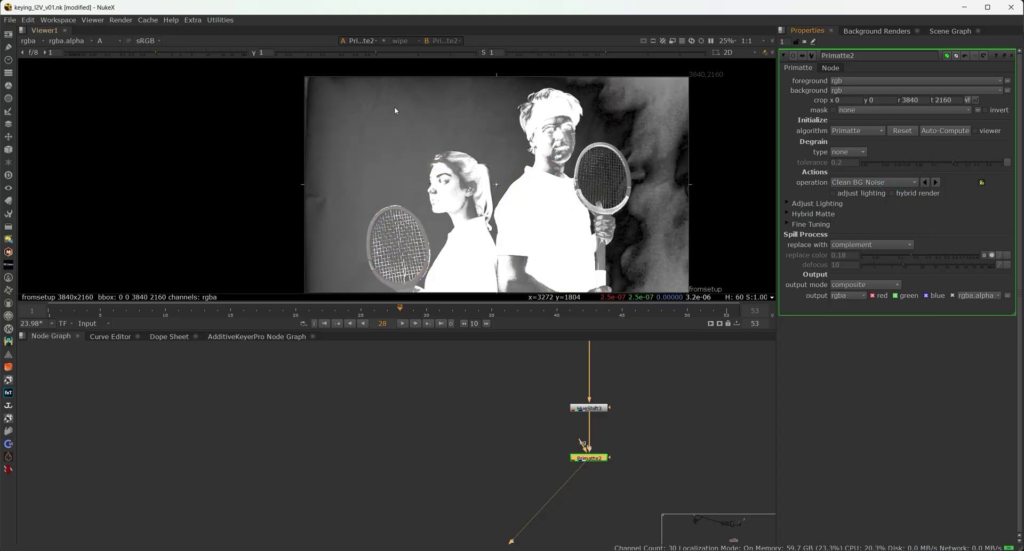
left_click_drag(393, 107, 372, 128, "ctrl+shift")
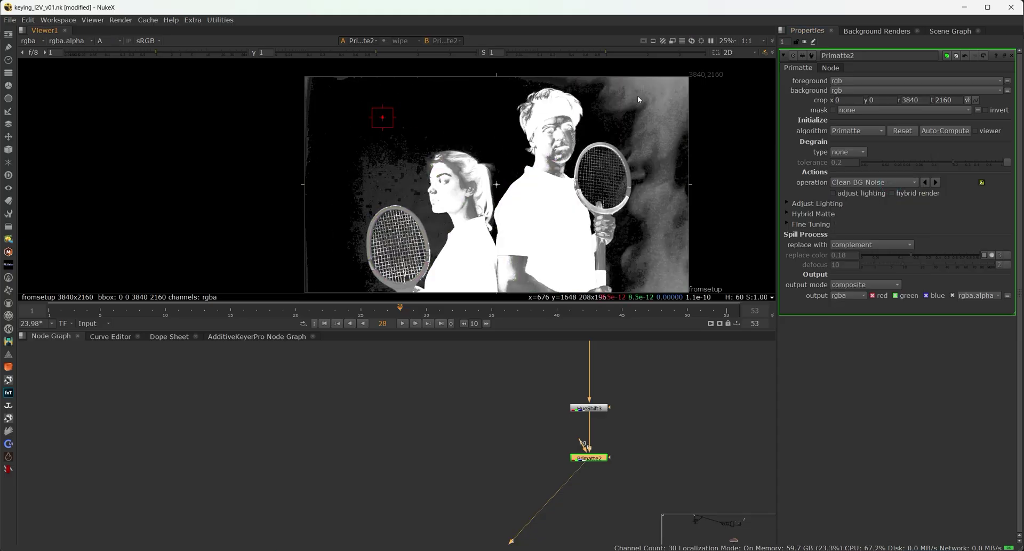
left_click_drag(603, 111, 613, 104, "ctrl+shift")
left_click_drag(431, 133, 421, 130, "ctrl+shift")
left_click_drag(307, 145, 331, 133, "ctrl+shift")
Clean remaining background noise at upper left, beside the racket handle and near the woman's head
left_click_drag(328, 73, 364, 93, "ctrl+shift")
left_click_drag(630, 263, 643, 277, "ctrl+shift")
scroll(622, 220, "up", 5)
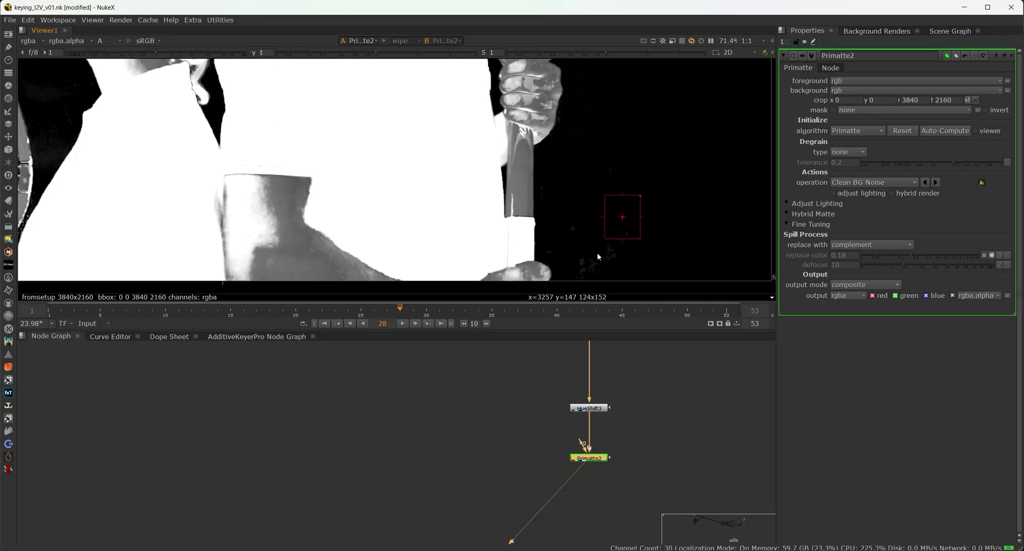
scroll(586, 216, "down", 5)
scroll(468, 151, "up", 6)
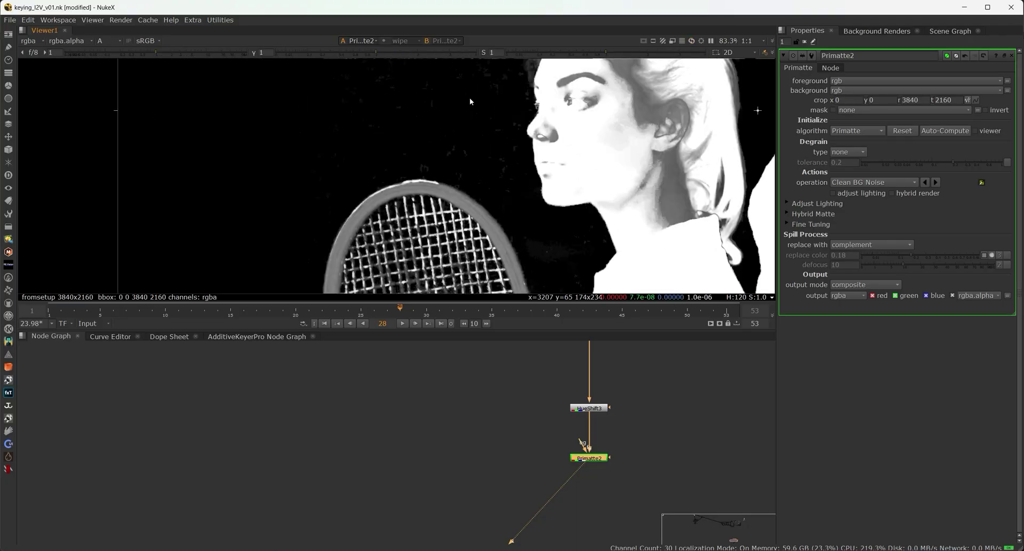
left_click_drag(463, 98, 503, 115, "ctrl+shift")
scroll(474, 104, "down", 6)
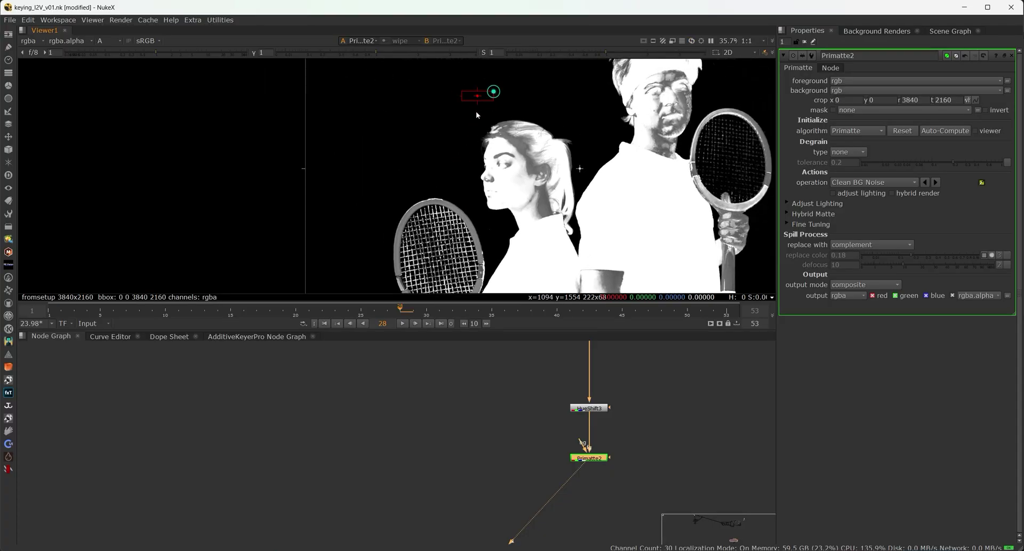
Use Clean FG Noise to fill the holes in the man's and woman's mattes
left_click(855, 183)
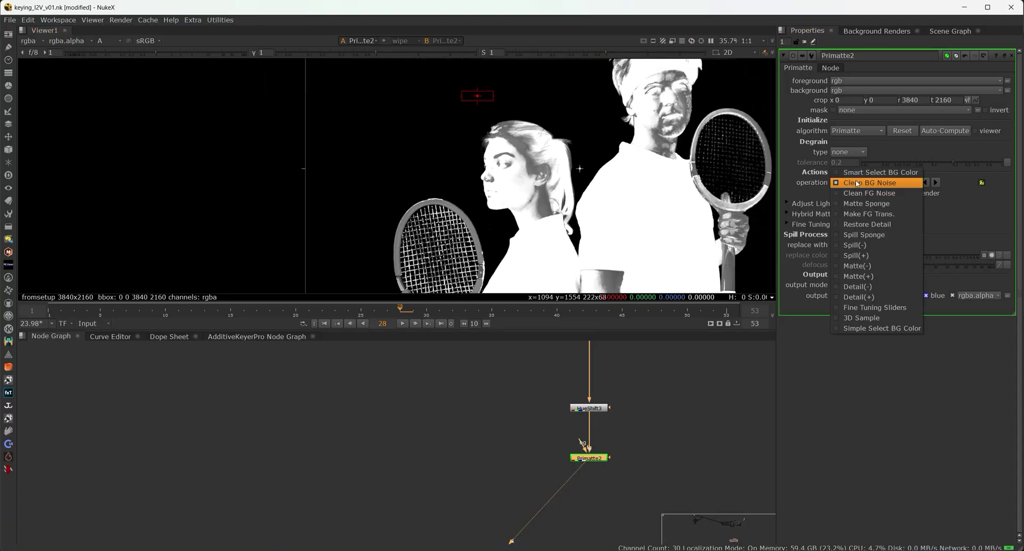
left_click(858, 193)
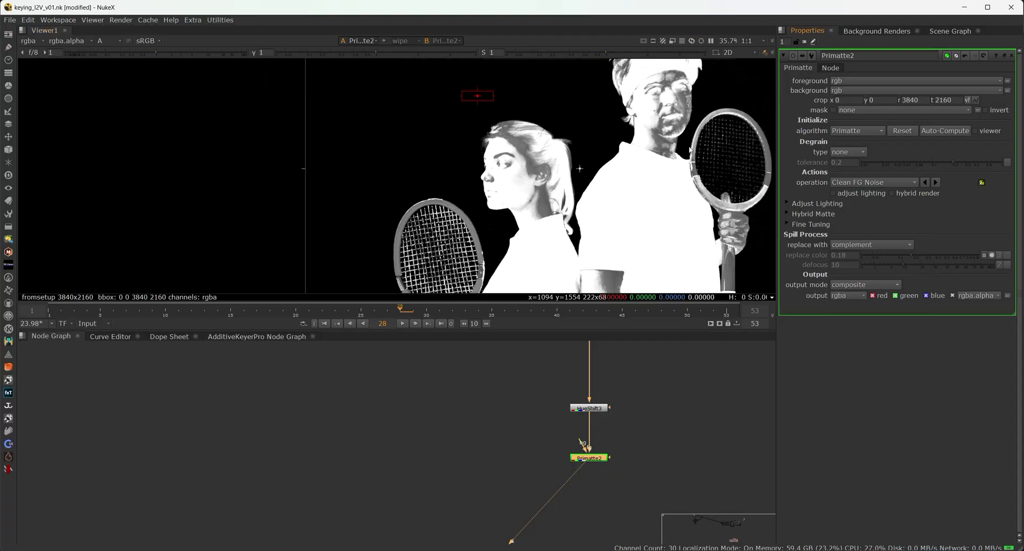
left_click_drag(655, 119, 666, 142, "ctrl+shift")
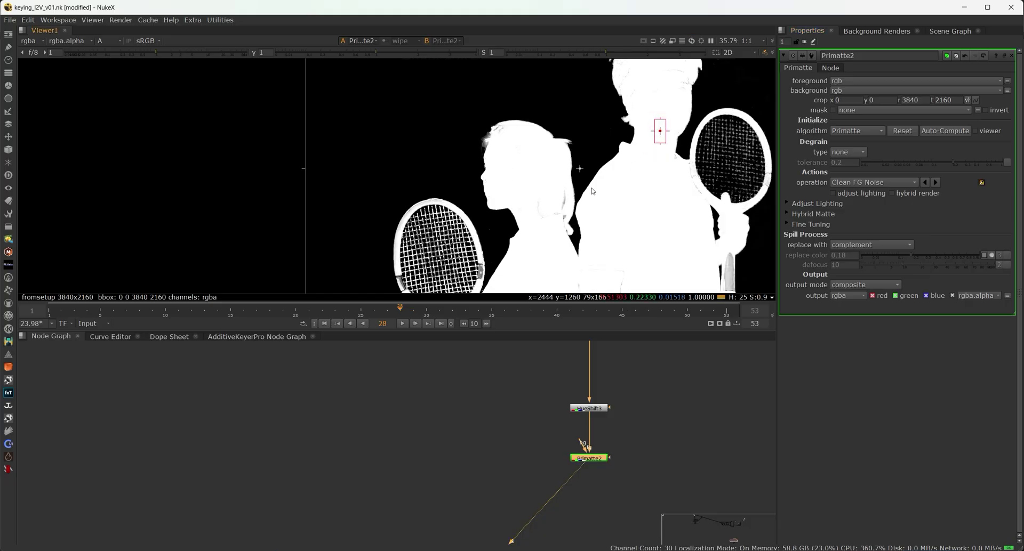
left_click_drag(533, 205, 545, 216, "ctrl+shift")
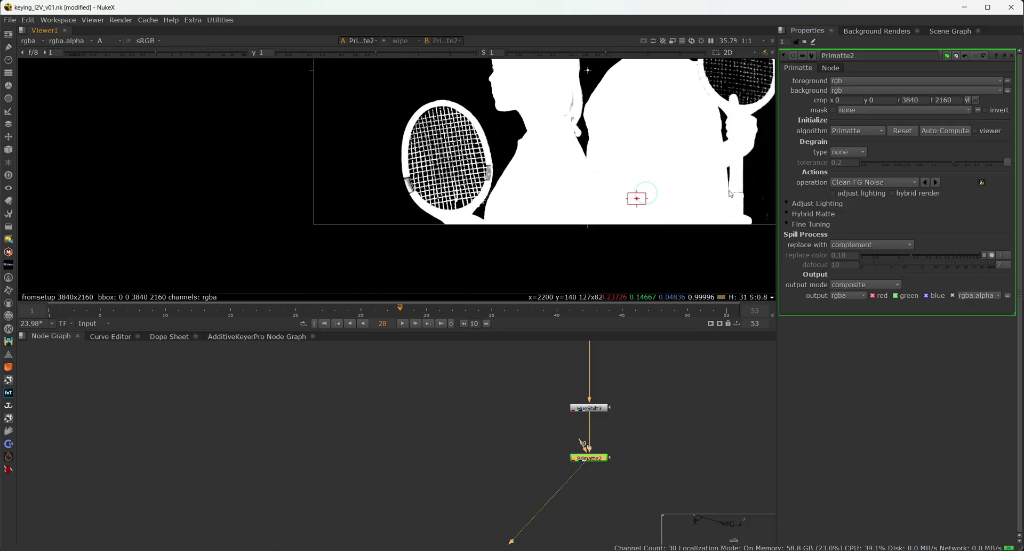
scroll(635, 197, "down", 3)
scroll(593, 417, "down", 3)
key("Tab")
Add Keylight3 with its Source fed from HueShift3 through a Dot, and view it
type("key")
left_click(505, 436)
left_click_drag(624, 394, 429, 412)
left_click_drag(505, 431, 583, 405, "ctrl")
left_click_drag(580, 456, 581, 469)
key("1")
key("a")
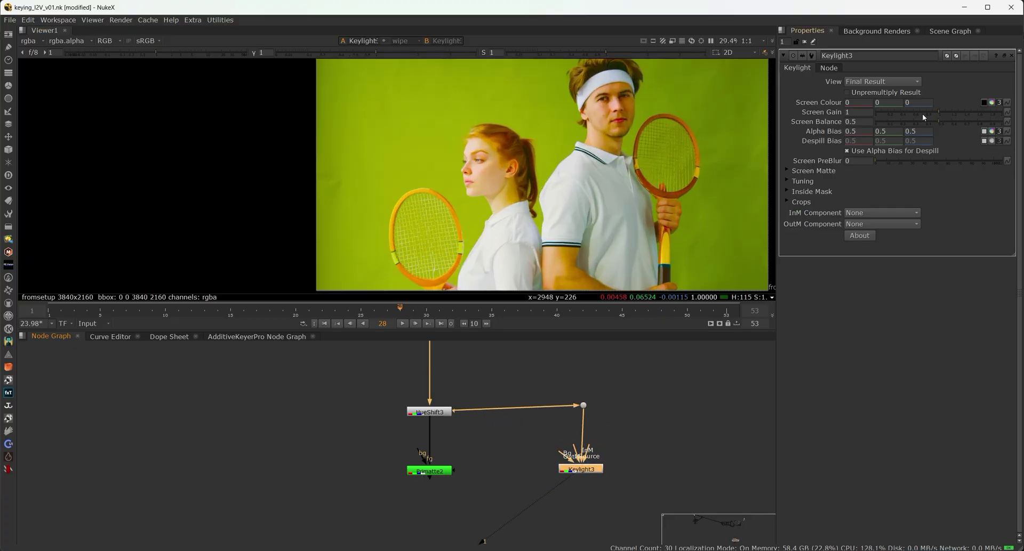
Sample the green backdrop as Keylight's Screen Colour and view the fitted alpha matte
left_click(984, 101)
left_click(516, 84)
left_click(553, 132, "ctrl")
key("a")
key("f")
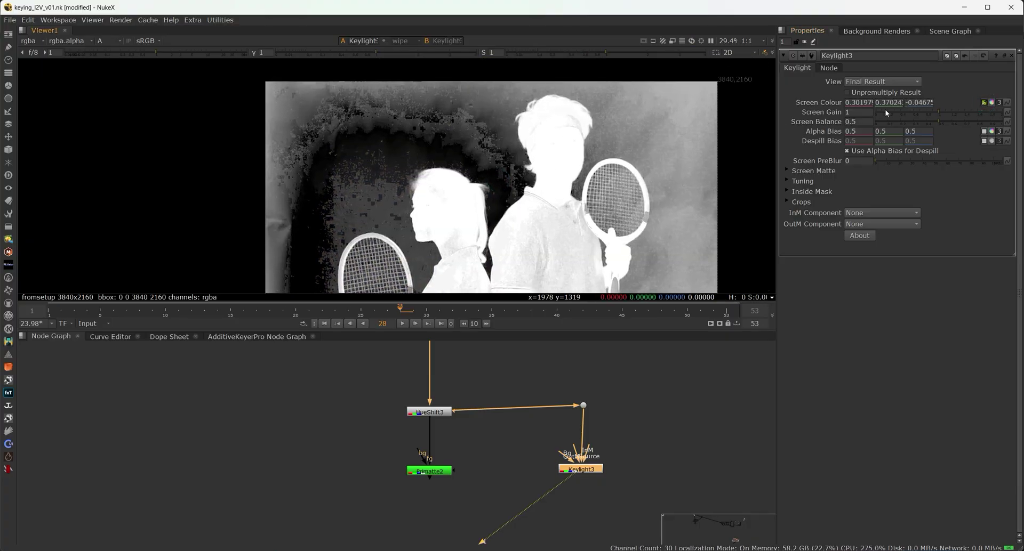
Set Keylight's Screen Gain to 1.35 and Screen Balance to 0.615
mouse_move(939, 110)
left_mouse_down()
mouse_move(952, 110)
mouse_move(925, 123)
mouse_move(964, 111)
mouse_move(952, 111)
left_mouse_up()
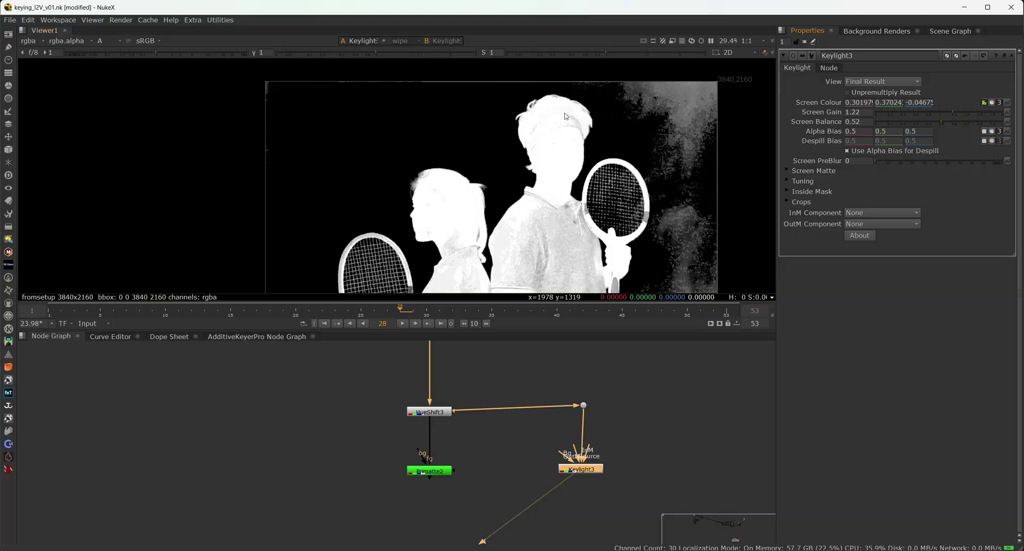
scroll(565, 115, "up", 5)
scroll(566, 159, "down", 4)
scroll(566, 185, "up", 4)
scroll(586, 144, "down", 5)
left_click(951, 122)
left_click(960, 113)
left_click(960, 112)
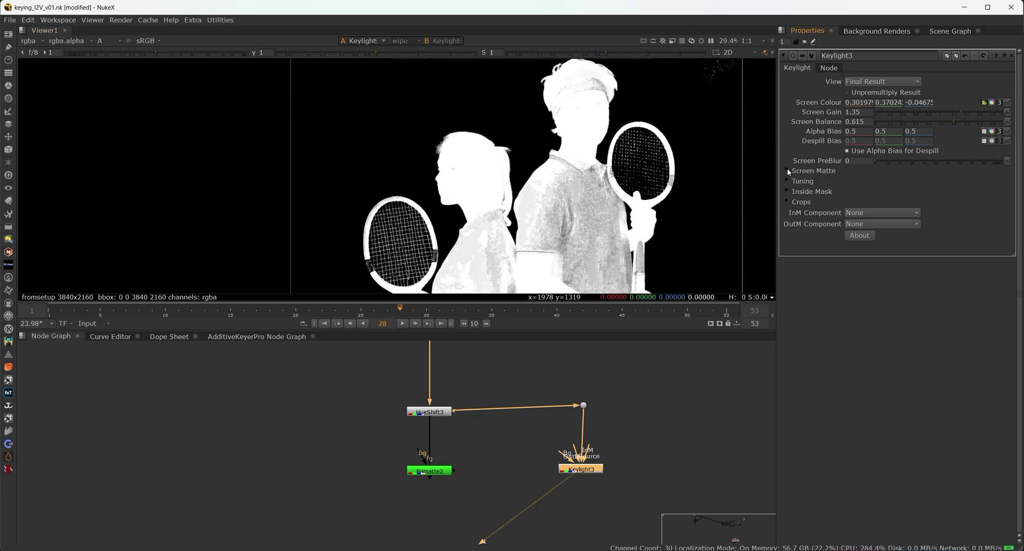
Set Screen Matte Clip Black to 0.035 and Clip White to 0.895
left_click(787, 171)
left_click_drag(913, 182, 901, 182)
left_click(990, 191)
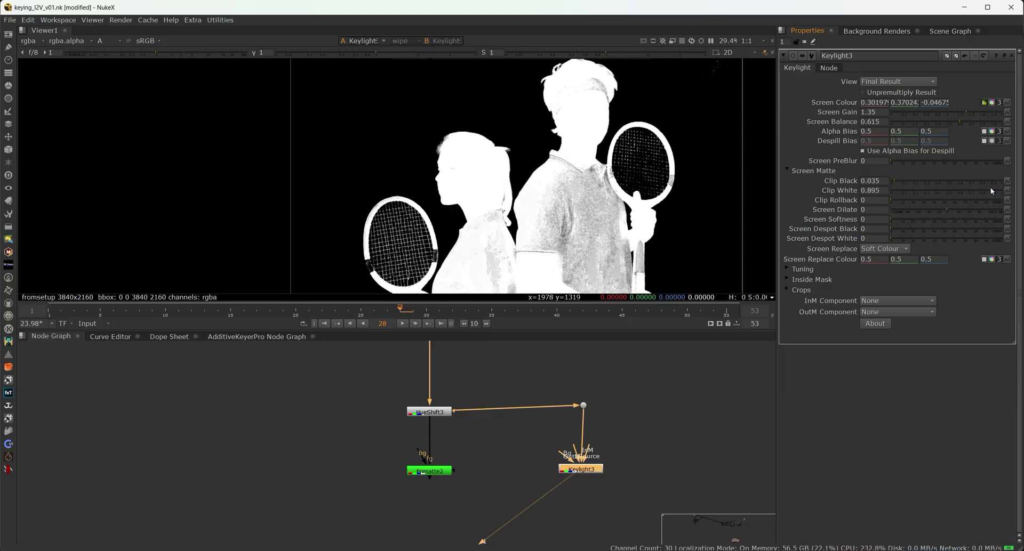
middle_click_drag(643, 194, 654, 155)
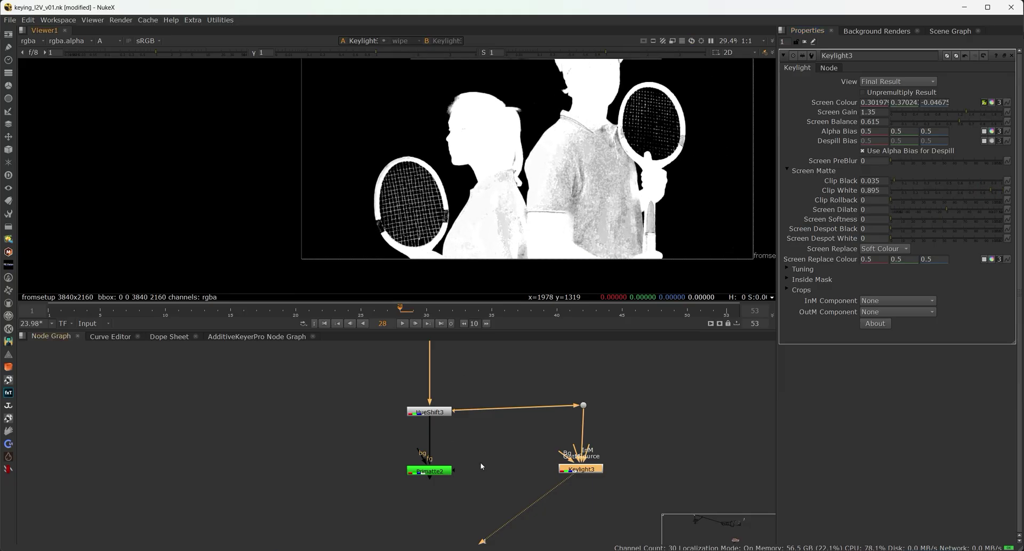
Add a Screen merge under Primatte2 with its A input from Primatte2, and view it
key("1")
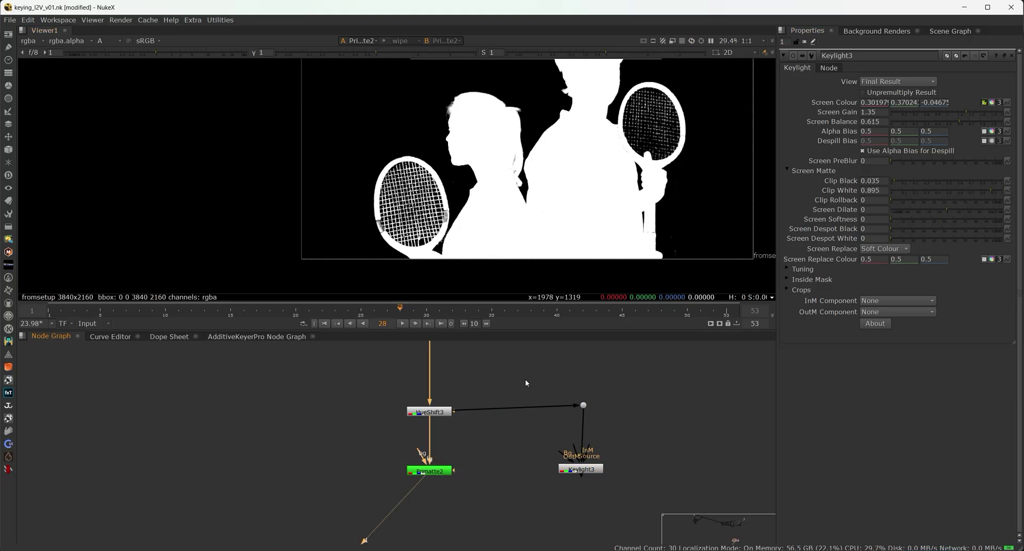
middle_click_drag(527, 409, 537, 362)
key("Tab")
type("scree")
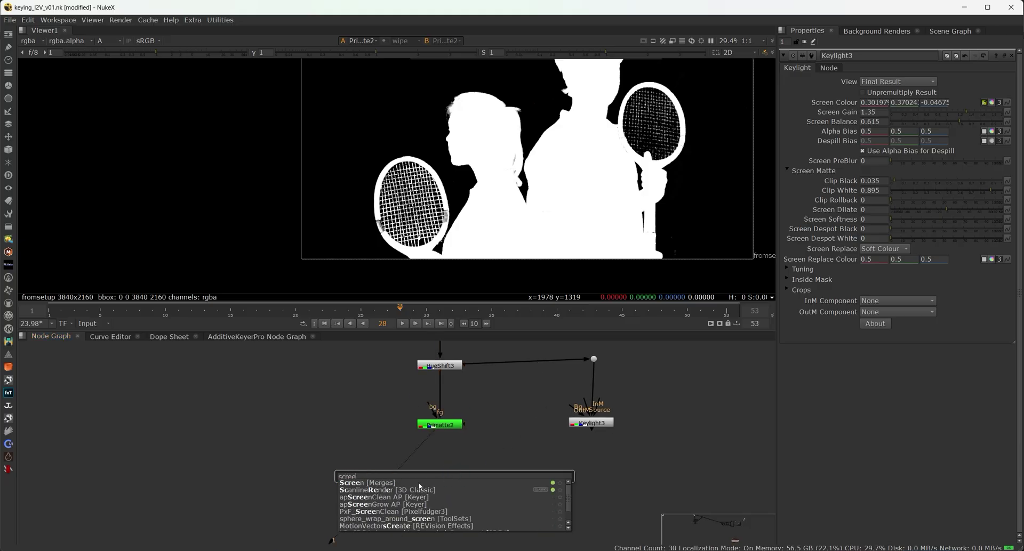
left_click(410, 484)
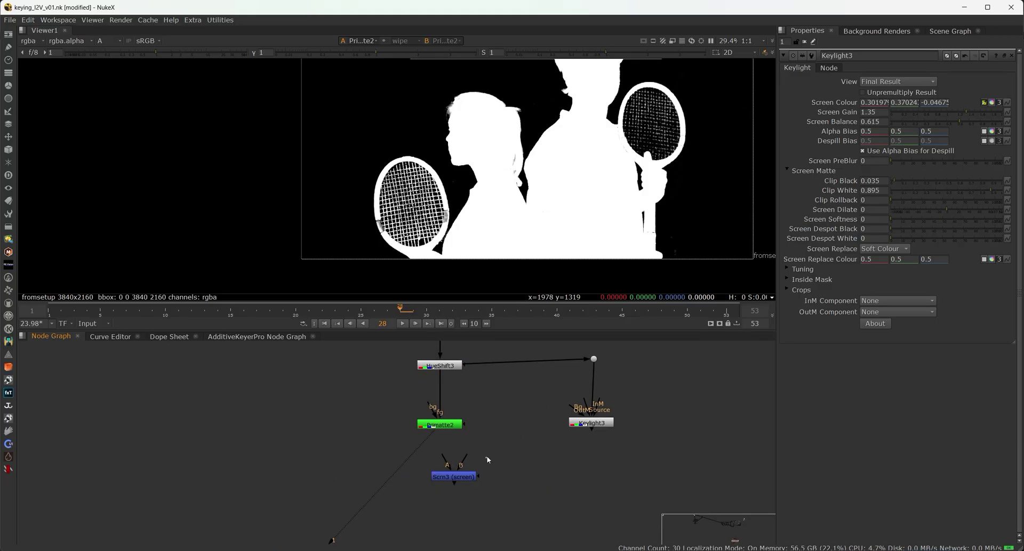
left_click_drag(442, 459, 587, 470)
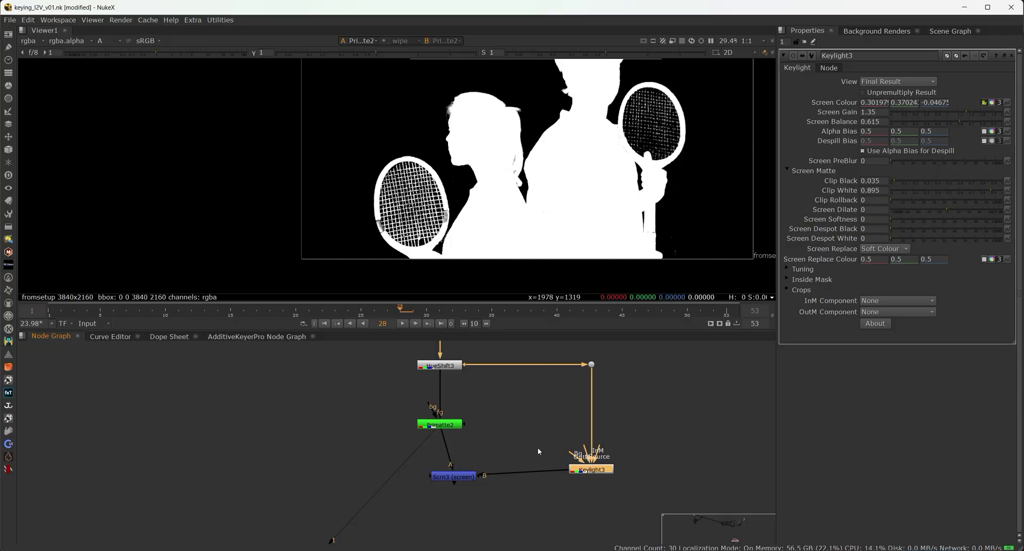
left_click_drag(464, 482, 450, 479)
key("1")
middle_click_drag(554, 190, 538, 256)
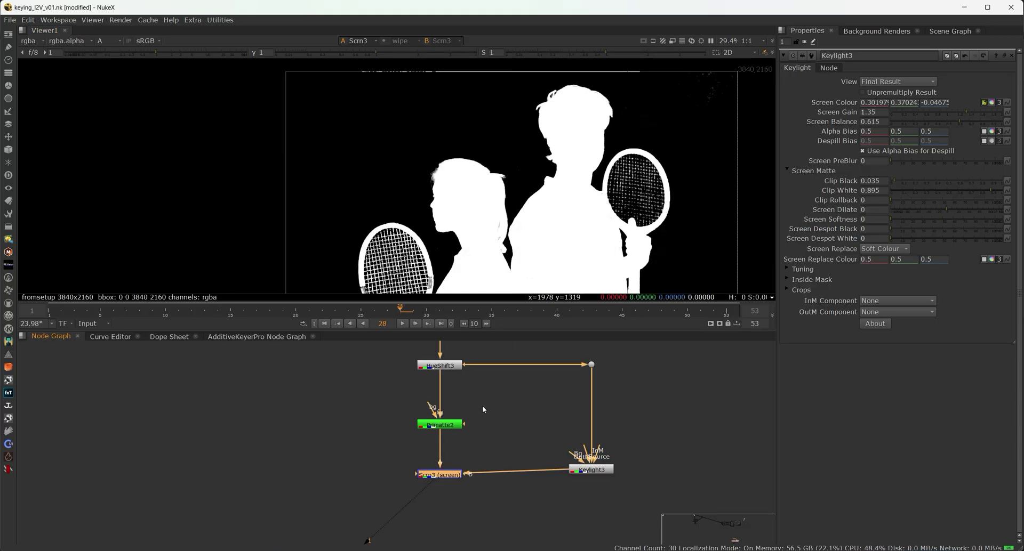
Select Keylight3 and the Dot below the Read9 clip in the graph
middle_click_drag(482, 408, 440, 412)
left_click_drag(620, 357, 528, 483)
middle_click_drag(528, 474, 503, 393)
left_click(502, 392)
Compare the plate's red, green and blue channels from the Dot in the viewer
key("1")
key("a")
scroll(498, 191, "up", 8)
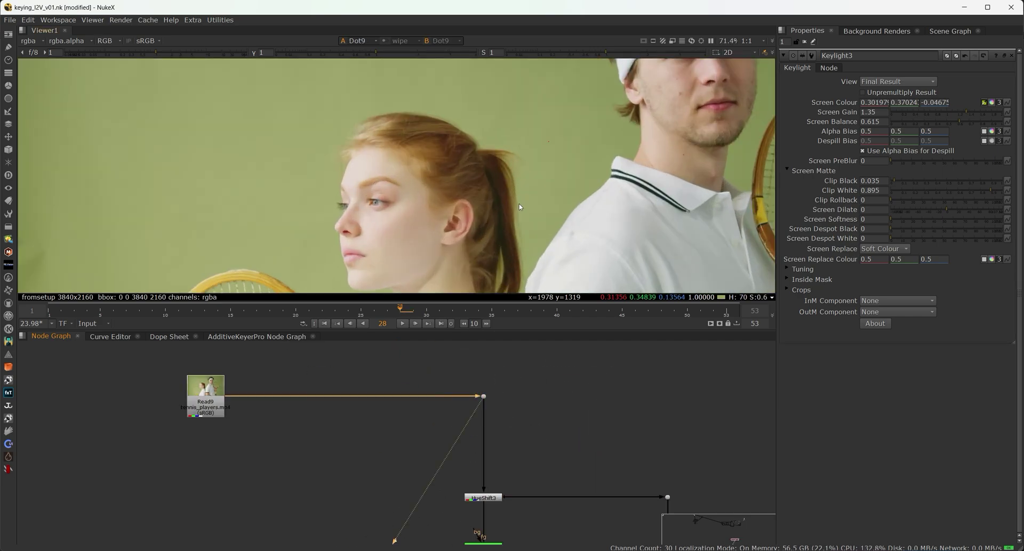
scroll(494, 194, "down", 4)
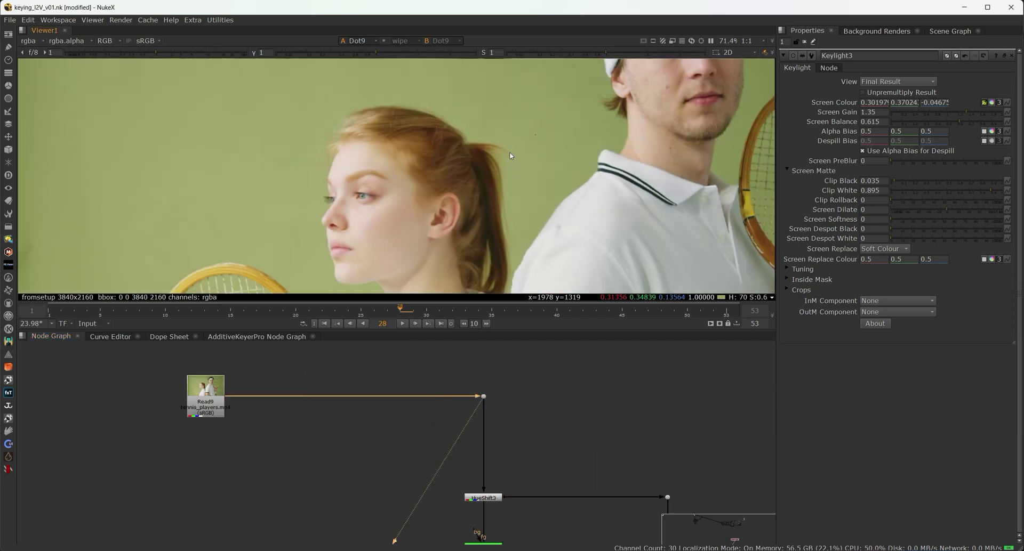
key("b")
key("b")
key("r")
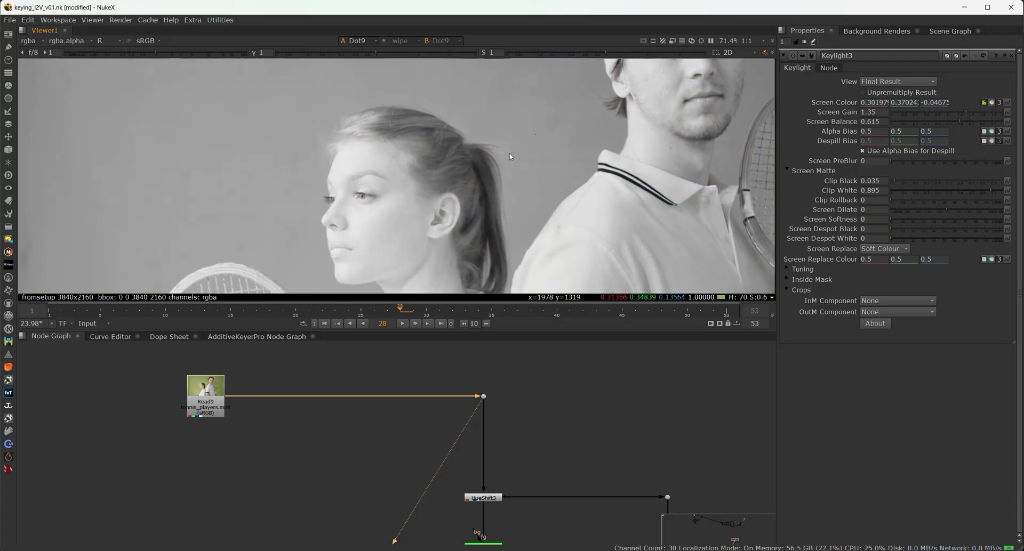
key("g")
key("r")
key("r")
key("g")
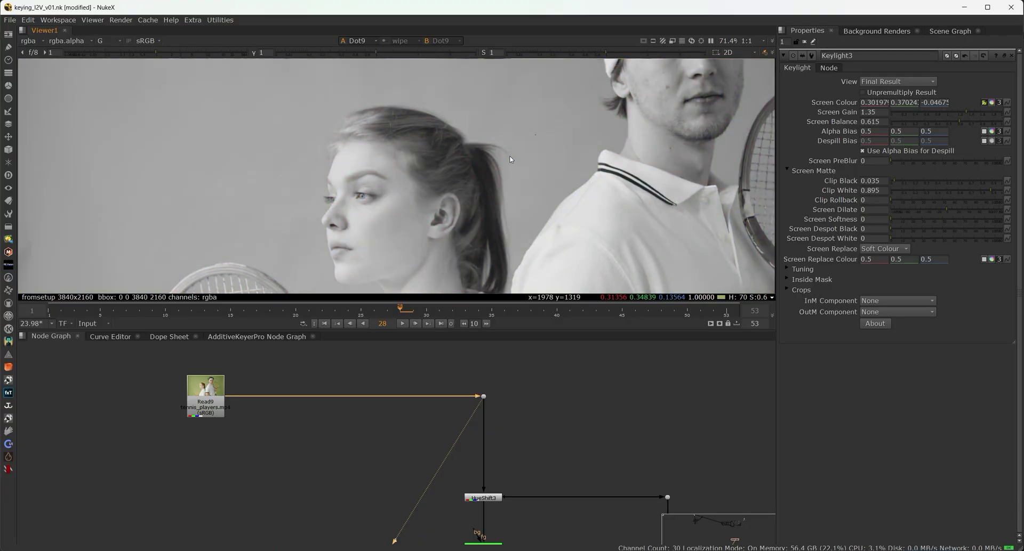
scroll(549, 421, "down", 3)
key("f")
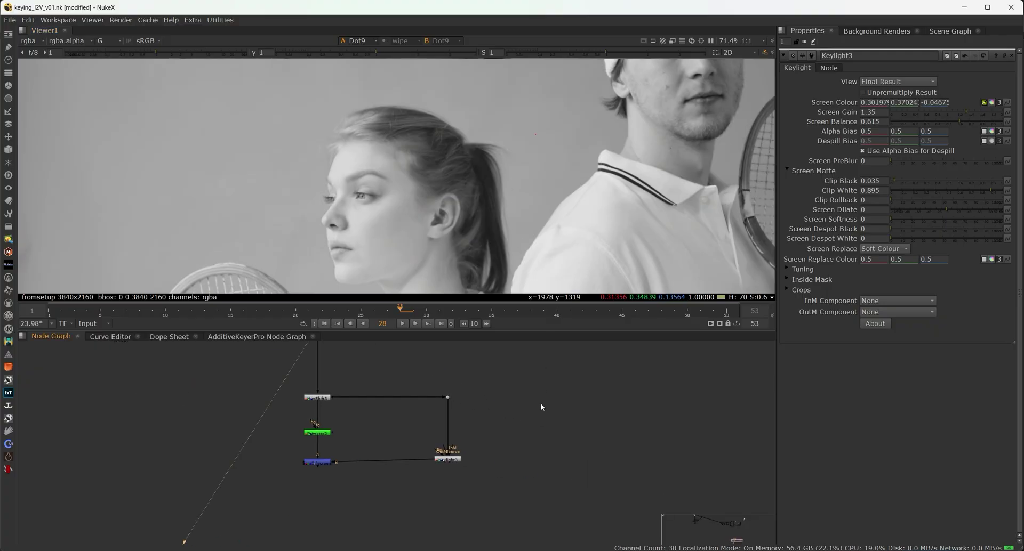
Add Grade3 off the HueShift3 branch via a Dot, with blackpoint 0.2 and whitepoint 0.37
key("g")
left_click_drag(538, 410, 392, 395)
left_click_drag(500, 437, 621, 398, "ctrl")
middle_click_drag(621, 397, 581, 331)
scroll(579, 419, "up", 3)
left_click_drag(572, 411, 572, 401)
key("1")
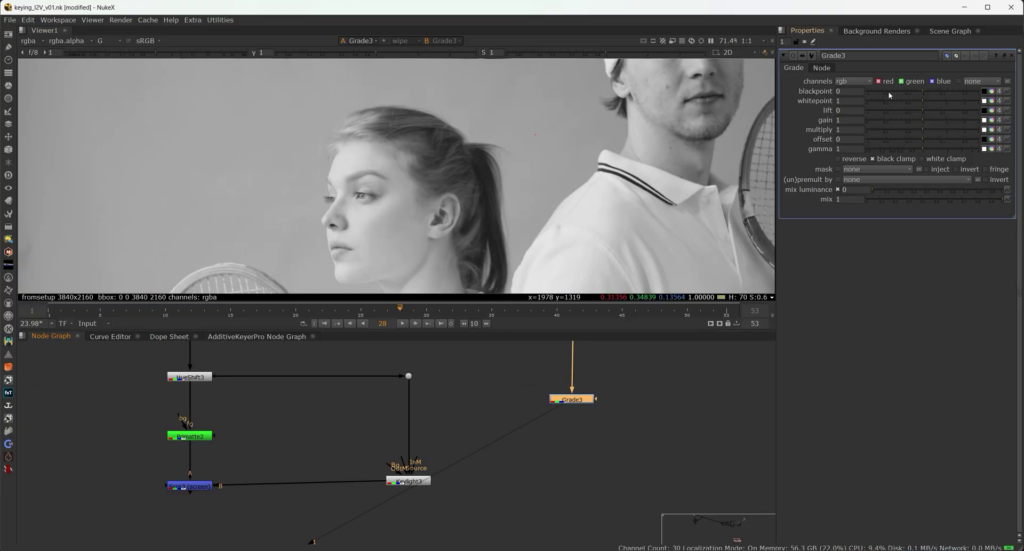
left_click_drag(926, 91, 947, 93)
Add Shuffle4 under Grade3 routing the green channel into alpha, and view the alpha
left_click(586, 460)
key("Tab")
type("shu")
key("Return")
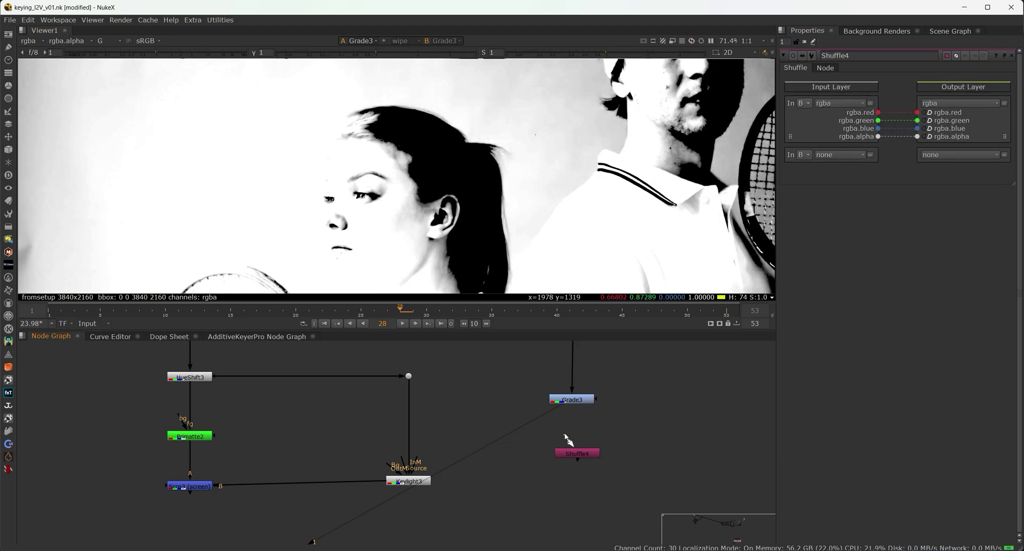
left_click_drag(567, 428, 570, 406)
left_click_drag(578, 446, 572, 436)
key("1")
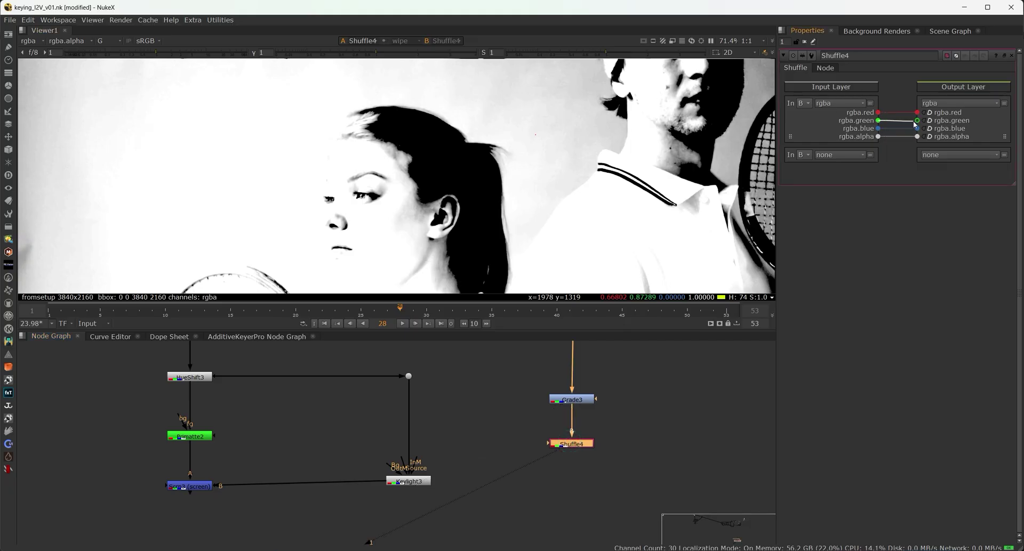
left_click_drag(916, 120, 917, 136)
left_click(634, 339)
key("a")
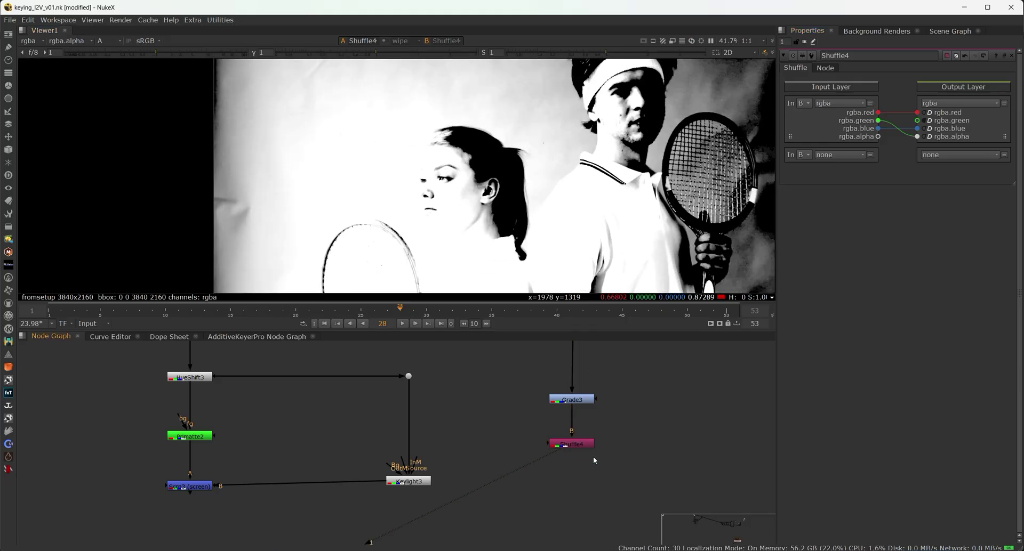
left_click_drag(575, 446, 574, 434)
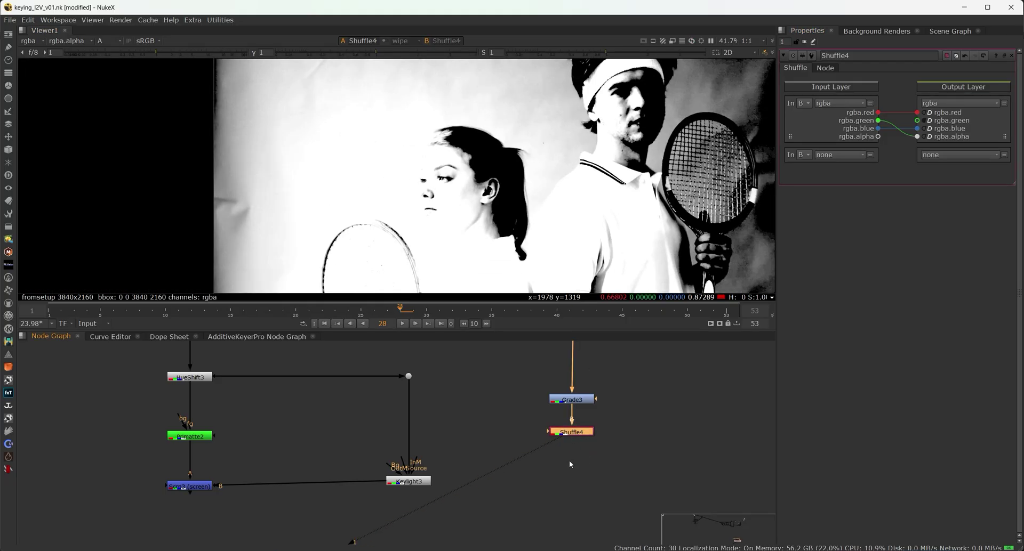
Add Invert7 below Shuffle4 and view the inverted matte
key("Tab")
type("inver")
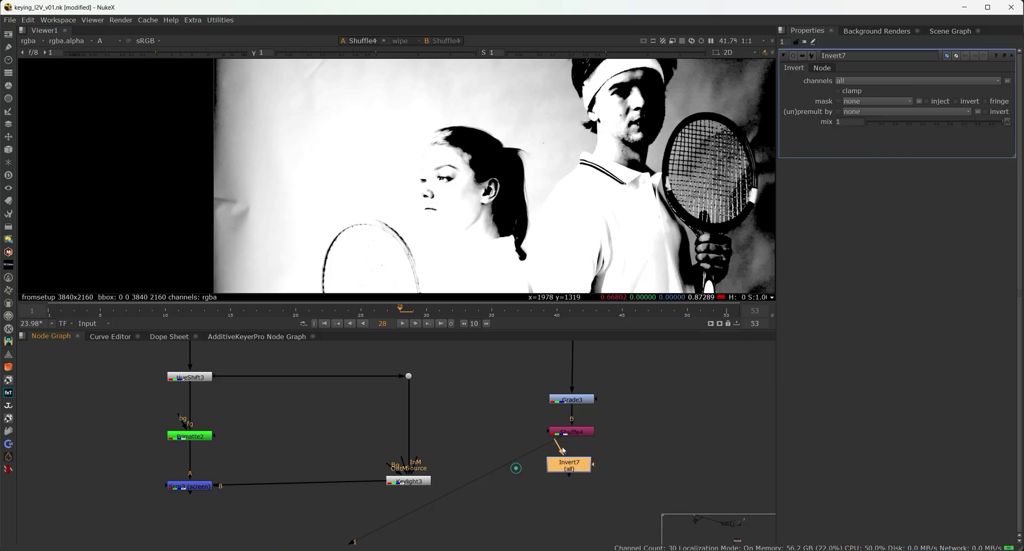
left_click_drag(568, 437, 573, 424)
key("1")
Insert Grade9 on rgba before Invert7 with blackpoint 0.18 and whitepoint 0.92
key("g")
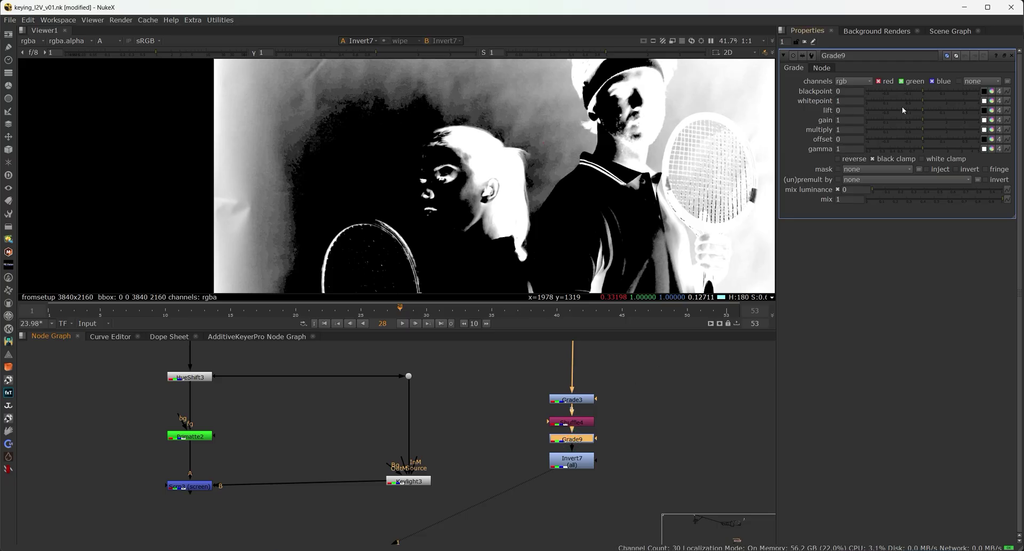
left_click(854, 82)
left_click(851, 122)
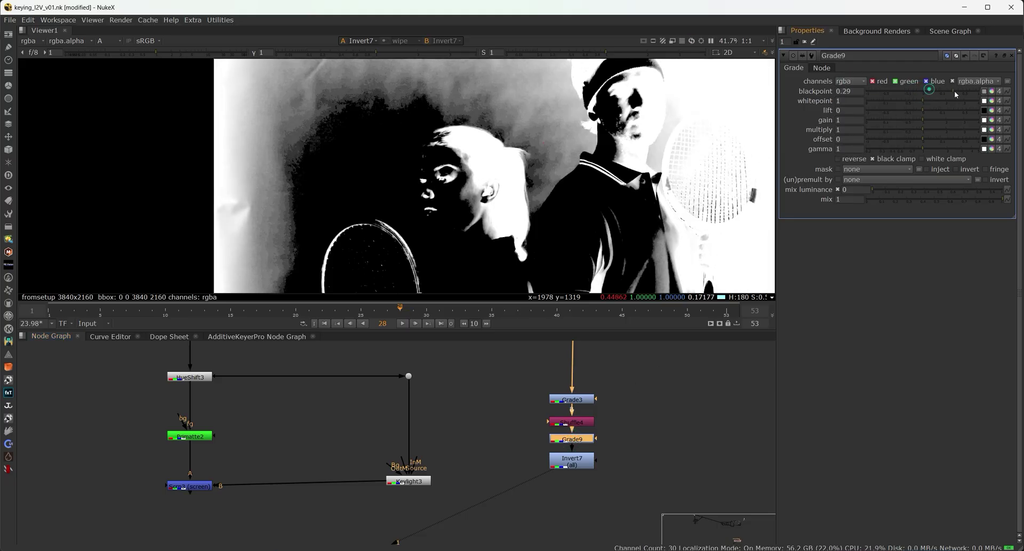
left_click_drag(955, 90, 919, 105)
scroll(559, 476, "down", 3)
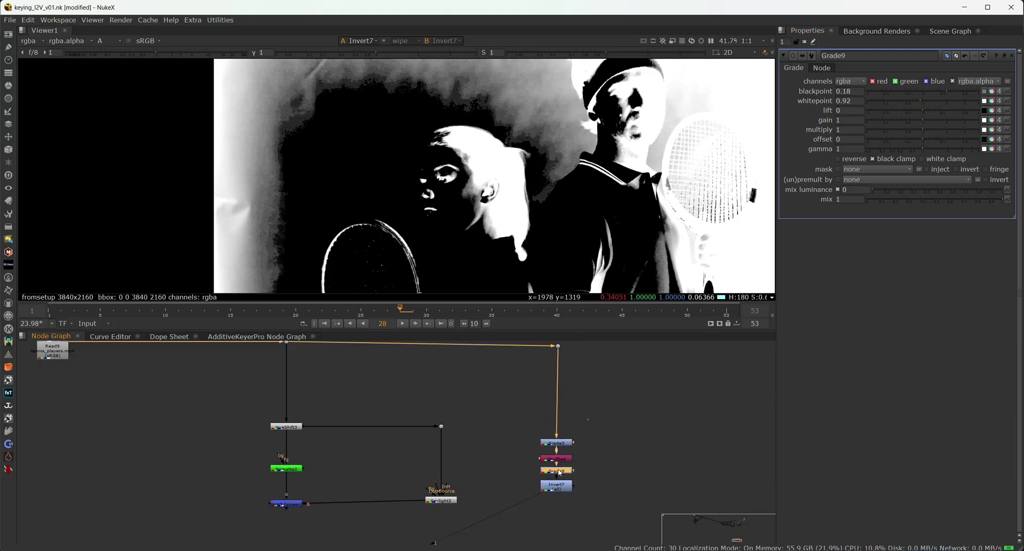
Tidy the Grade3–Invert7 column and add a stencil Merge6 below it
left_click_drag(558, 476, 560, 460)
middle_click_drag(539, 519, 555, 479)
key("Tab")
type("stencil")
key("Return")
scroll(573, 485, "up", 2)
Add Roto4 with a Bezier drawn around the woman's hair, feeding Merge6
key("o")
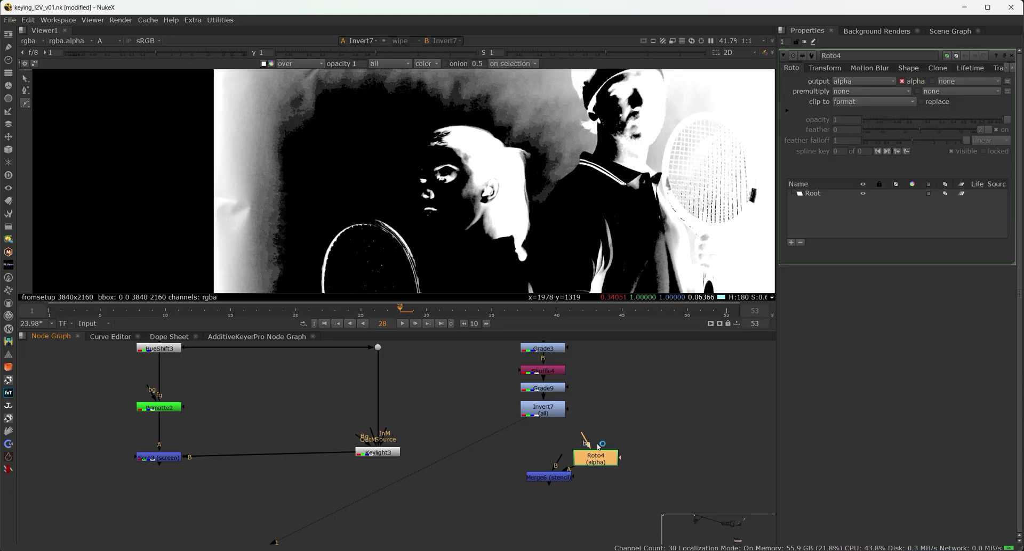
left_click(485, 116)
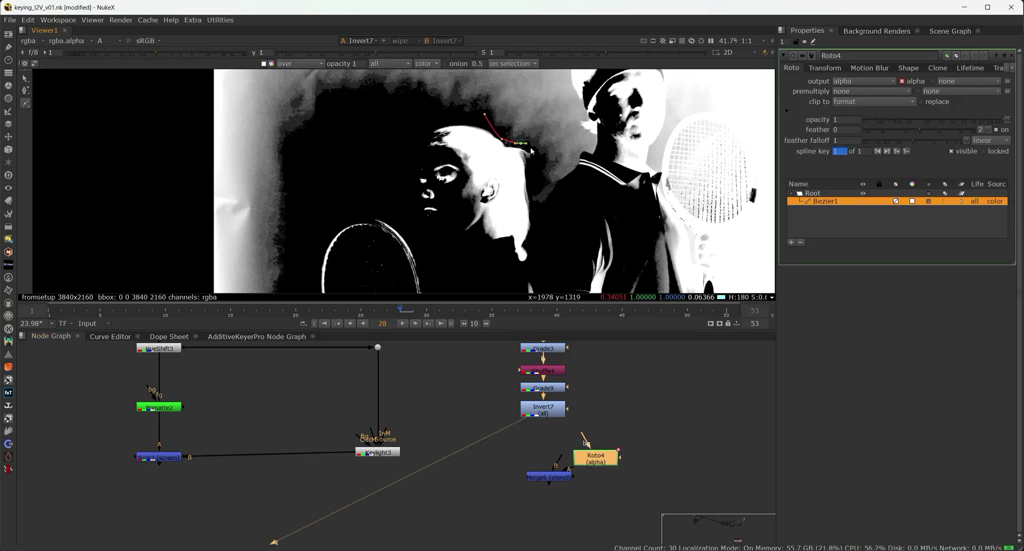
left_click(448, 116)
left_click(496, 114)
left_click_drag(560, 457, 555, 453)
key("1")
Invert the roto shape with Invert8 and soften it with Blur5 at size 33, channels all
key("Tab")
type("inv")
key("Return")
left_click(614, 461)
key("b")
left_click(833, 81)
left_click(853, 216)
left_click(825, 171)
scroll(449, 447, "down", 2)
Add Scrn4 screening Merge6's hair matte over Scrn3, then reopen Roto4's hair shape
middle_click_drag(449, 446, 528, 435)
left_click(528, 433)
key("Tab")
type("screen")
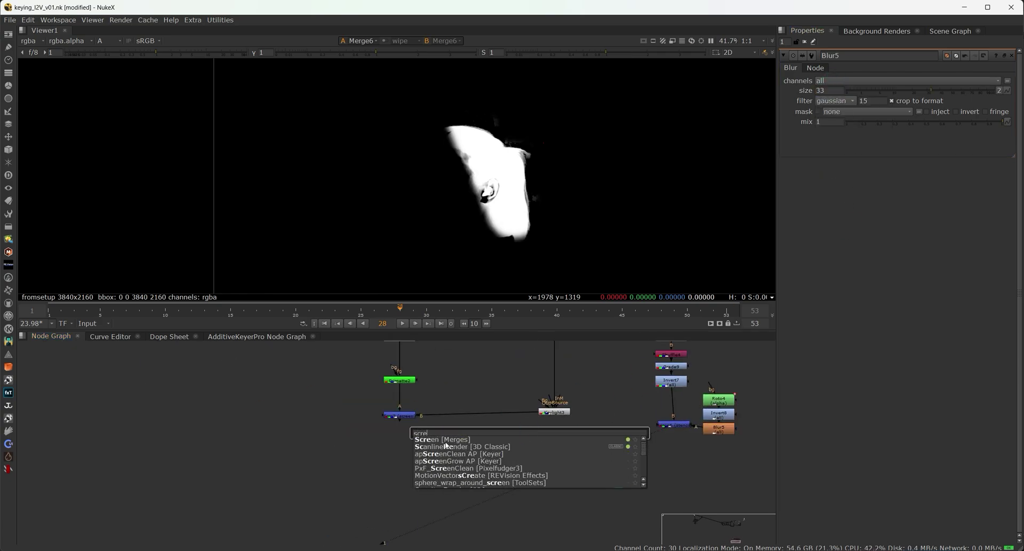
left_click(444, 441)
left_click_drag(436, 456, 399, 453)
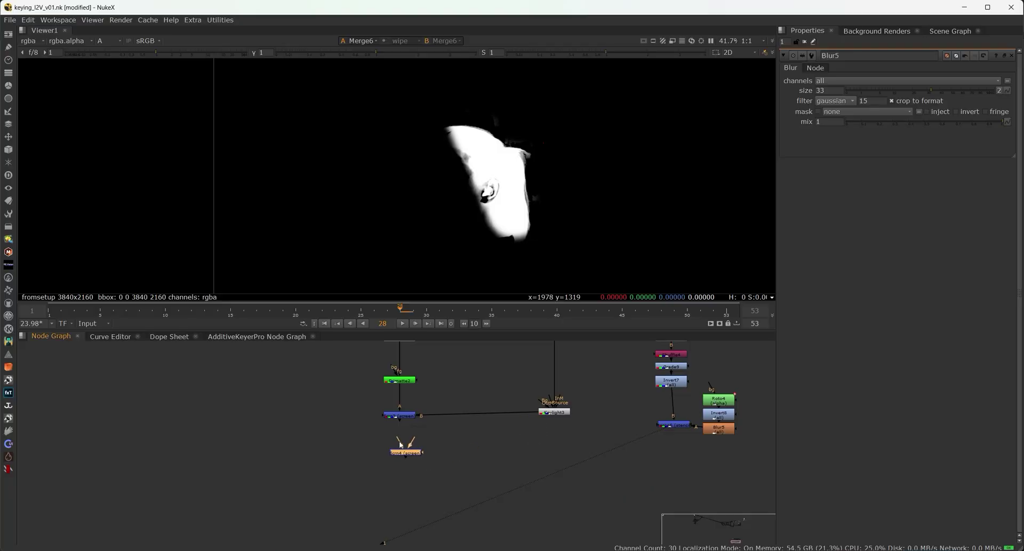
left_click_drag(679, 427, 674, 435)
left_click_drag(417, 440, 400, 417)
key("1")
left_click_drag(408, 454, 402, 450)
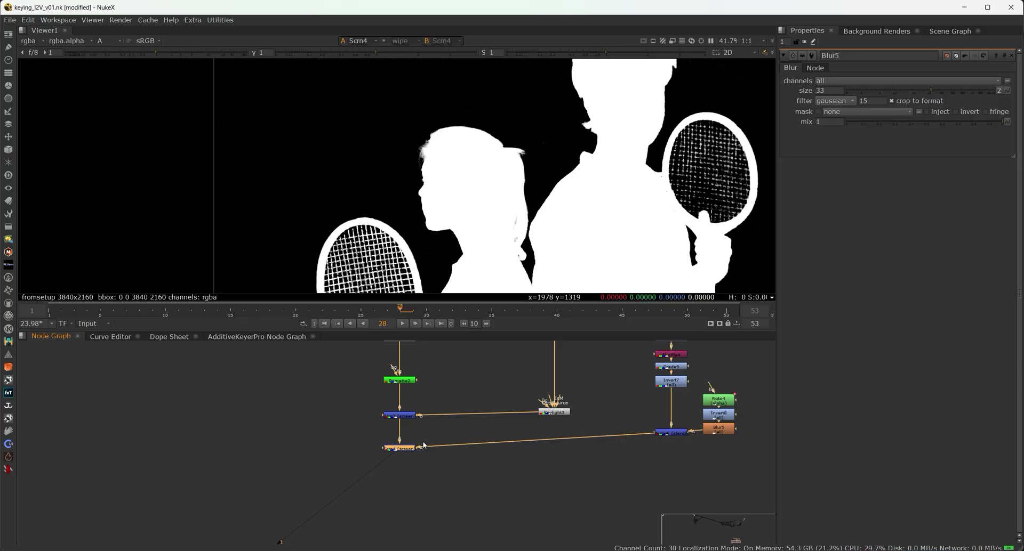
double_click(718, 401)
left_click(488, 116)
Keyframe all Bezier1 points on the hair at frame 53 and frame 2
key("ctrl+a")
left_click(727, 310)
left_click_drag(502, 176, 510, 179)
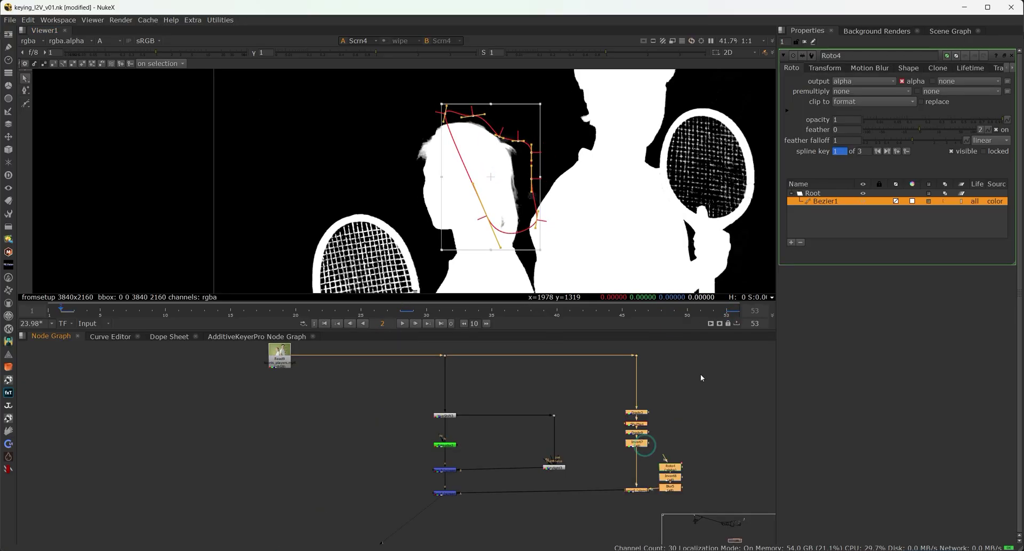
left_click_drag(434, 514, 720, 346)
Add Copy3 copying Scrn4's rgba.alpha matte into the Read9 plate and check its alpha
left_click(558, 468)
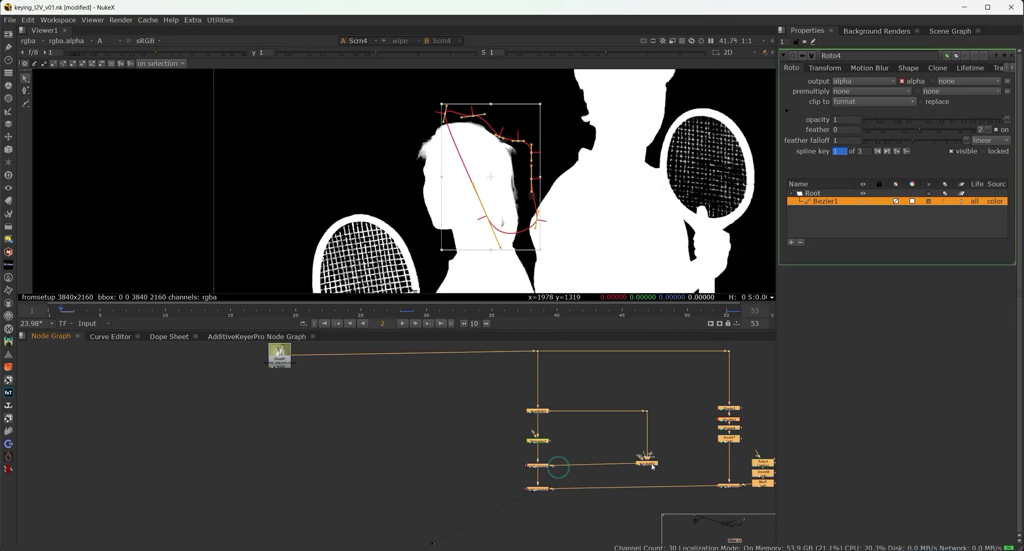
left_click(498, 478)
key("Tab")
type("copy")
key("Return")
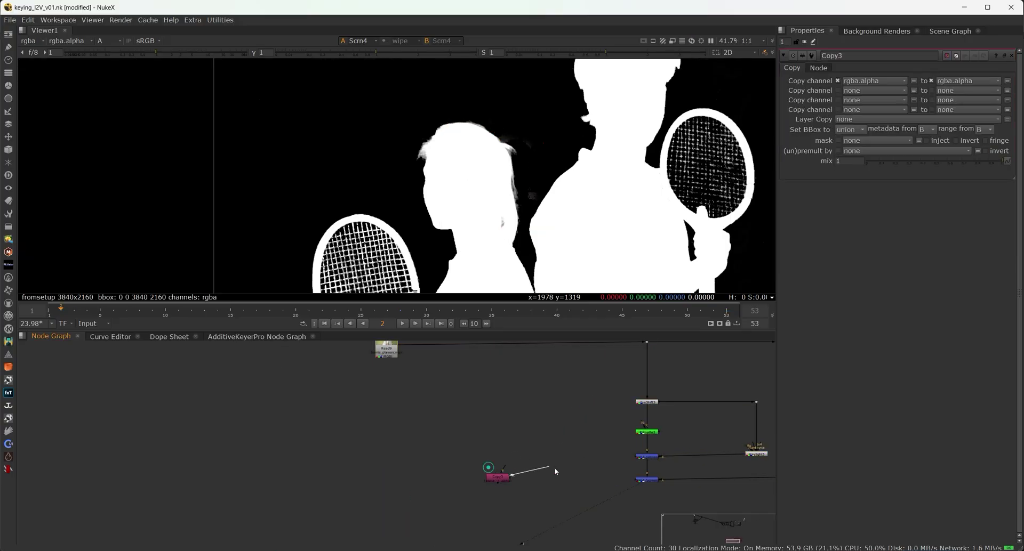
left_click_drag(585, 480, 642, 483)
left_click_drag(504, 467, 386, 349)
left_click_drag(479, 467, 530, 466)
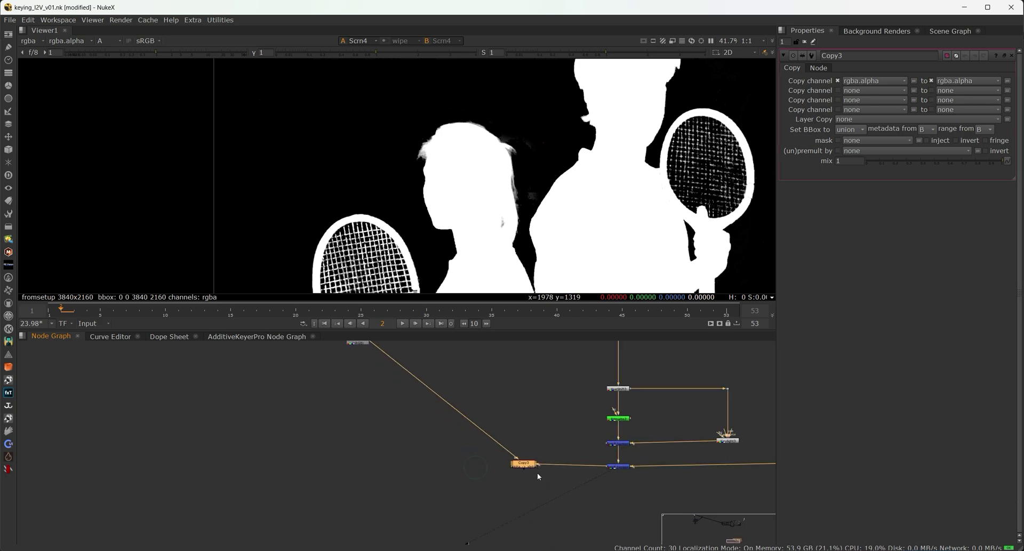
key("1")
key("a")
key("a")
middle_click_drag(606, 417, 554, 450)
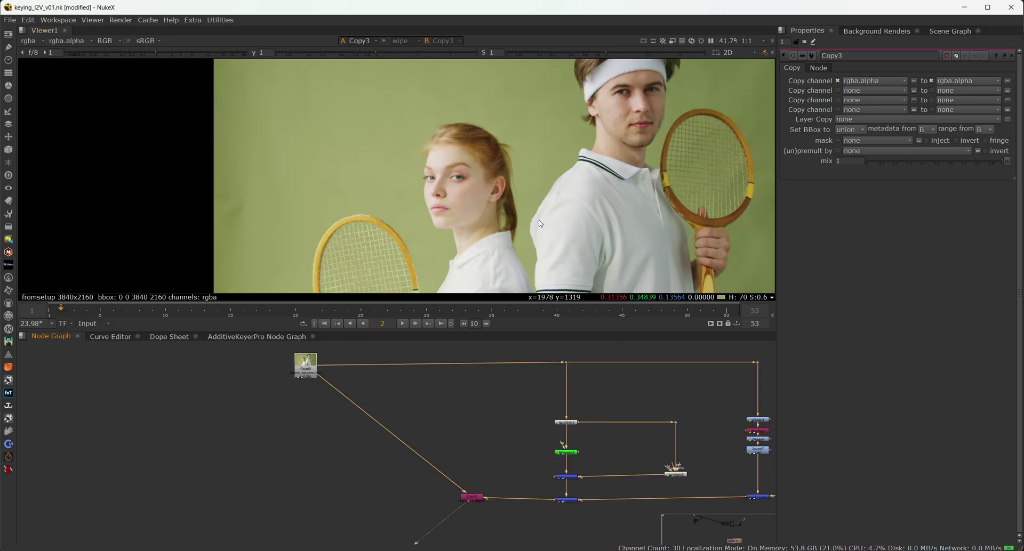
Place DespillToColor1 and sample the green backing as its screen colour
key("a")
key("a")
key("a")
key("a")
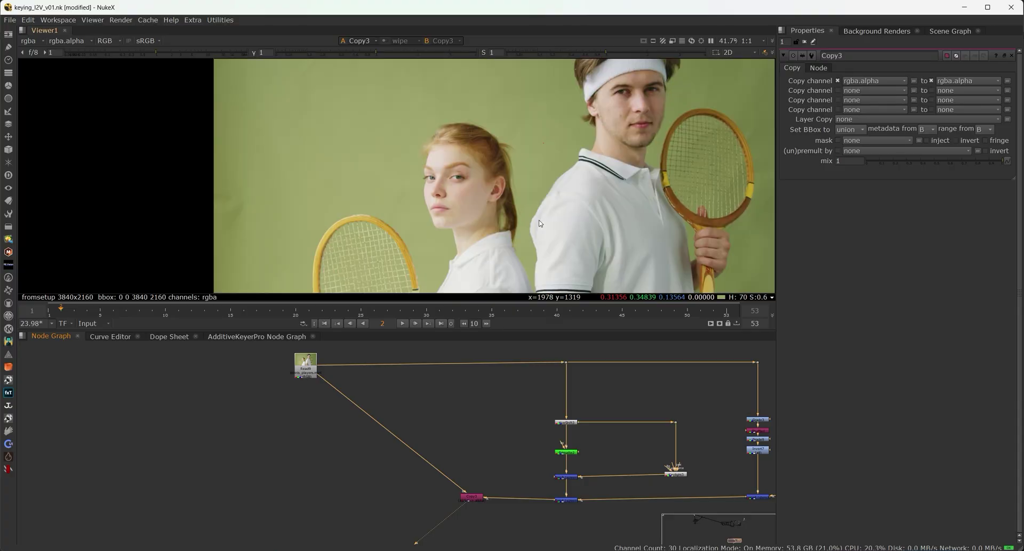
key("a")
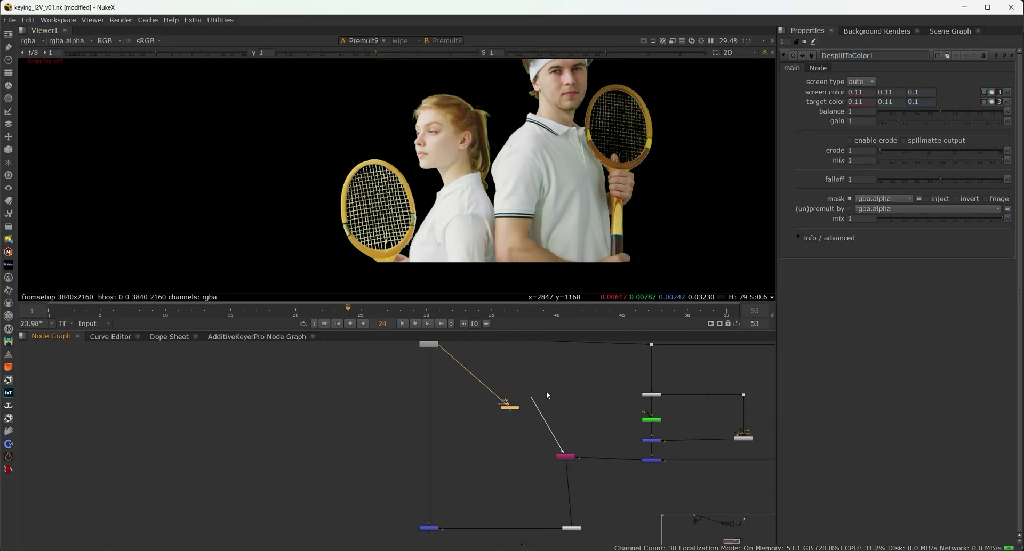
left_click_drag(511, 409, 563, 380)
key("1")
left_click(494, 78, "ctrl")
Set the despill target colour to 0.11333 and inspect the group's internal nodes
left_click(983, 101)
scroll(555, 391, "up", 3)
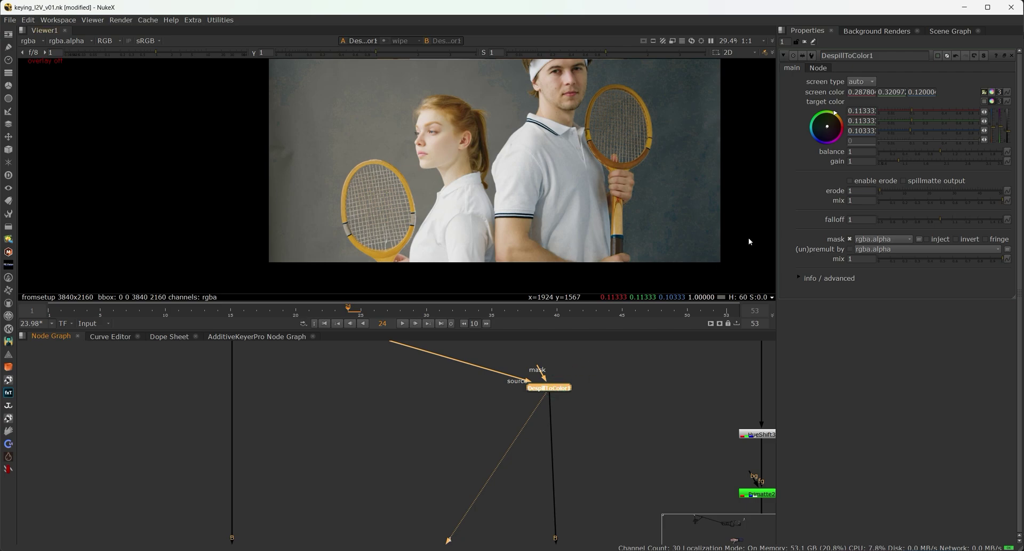
left_click(984, 56)
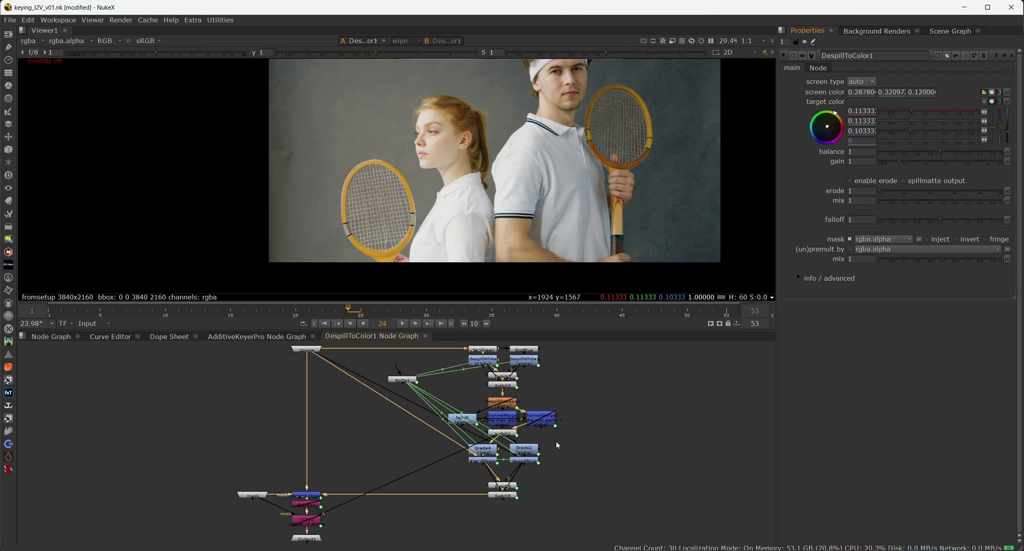
left_click(52, 337)
Add a CheckerBoard into Merge11's A input, routed with a dot
key("1")
middle_click_drag(554, 389, 441, 492)
key("1")
key("a")
Review the key over the checkerboard, the Merge8 couple and the Read9 plate
key("a")
middle_click_drag(490, 414, 502, 473)
key("Tab")
type("ch")
left_click(432, 482)
left_click_drag(504, 473, 327, 469)
middle_click_drag(553, 364, 536, 404)
key("1")
key("a")
key("a")
left_click(523, 507)
key("1")
middle_click_drag(554, 536, 548, 437)
left_click(514, 467)
key("1")
middle_click_drag(475, 473, 496, 459)
scroll(494, 423, "up", 3)
left_click(494, 424)
key("1")
Add HighPass2 above Read9 and scrub the shot between frames 44, 49 and 10
middle_click_drag(487, 365, 487, 418)
key("Tab")
type("hil")
key("BackSpace")
type("gh")
key("Return")
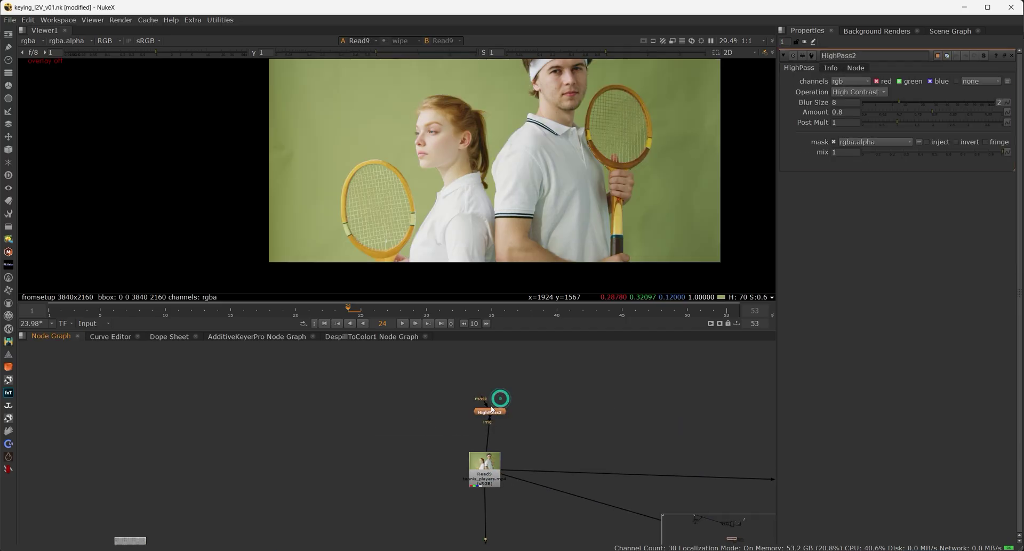
left_click_drag(492, 409, 486, 409)
left_click(484, 468)
left_click(605, 317)
left_click_drag(605, 316, 680, 321)
left_click_drag(221, 319, 171, 316)
left_click(500, 418)
Set HighPass2 to blur size 72, amount 0.92 and post mult 1.2
double_click(492, 411)
key("1")
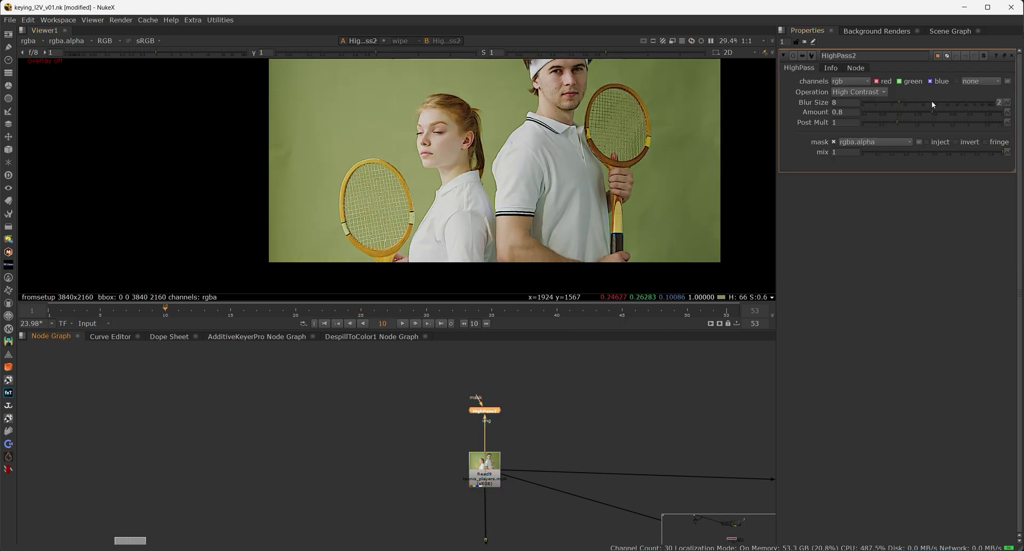
left_click_drag(927, 100, 975, 114)
left_click(944, 111)
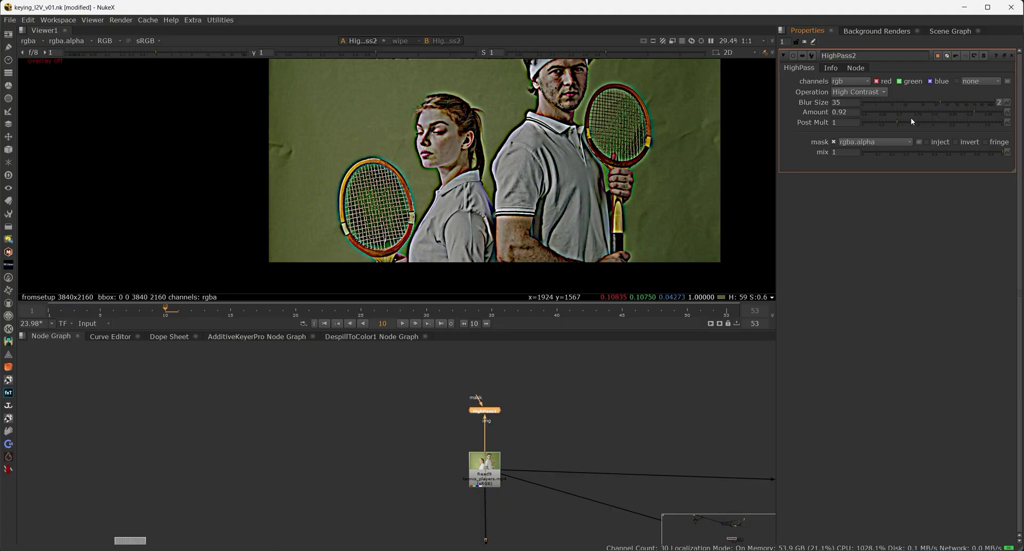
left_click_drag(911, 121, 903, 123)
left_click(951, 101)
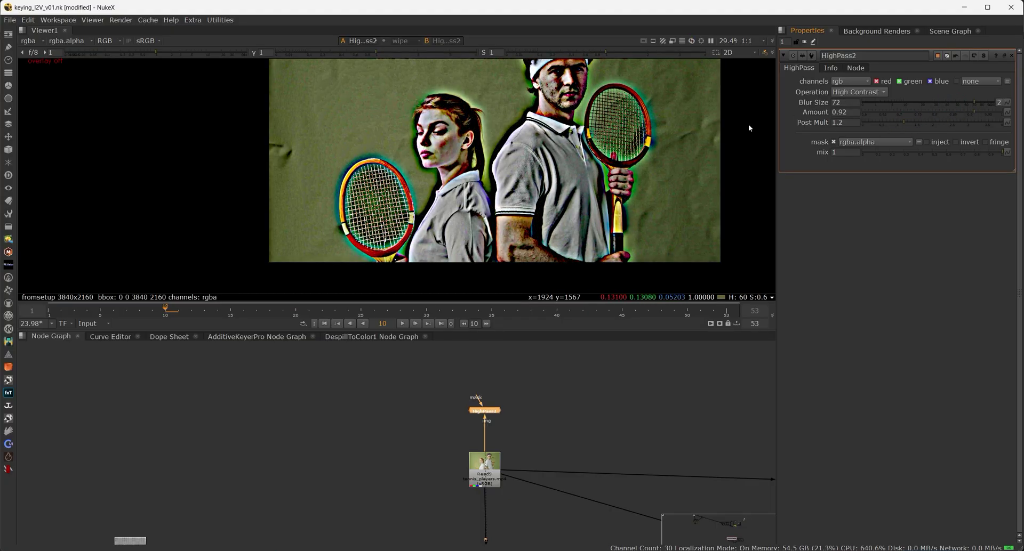
middle_click_drag(591, 142, 564, 172)
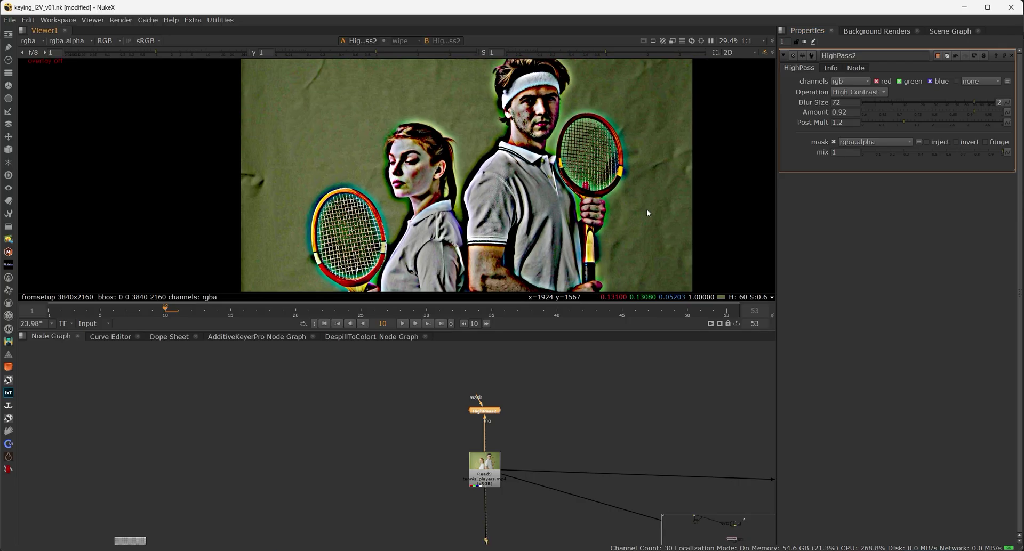
Add a Mocha Pro3 node after HighPass2
key("Tab")
type("mo")
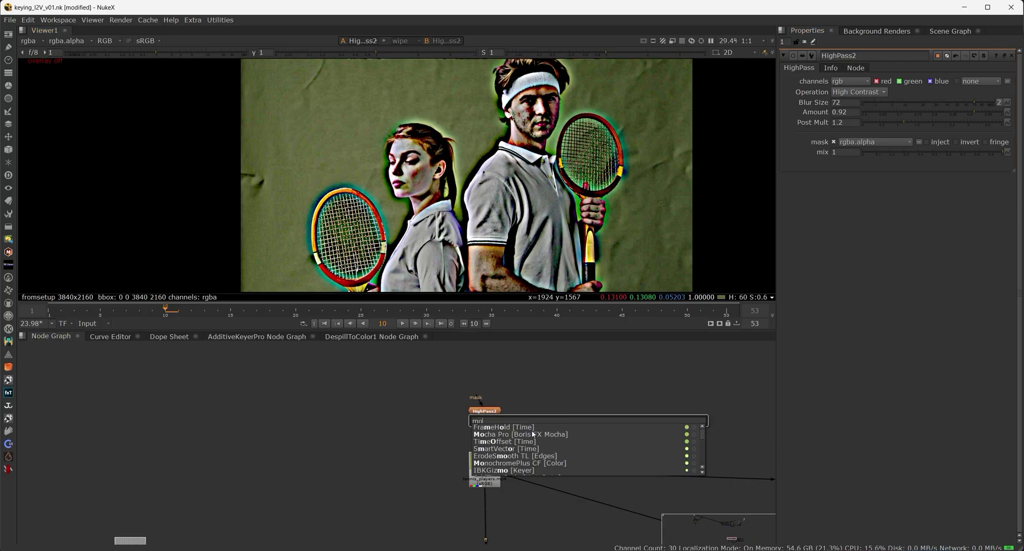
left_click(531, 436)
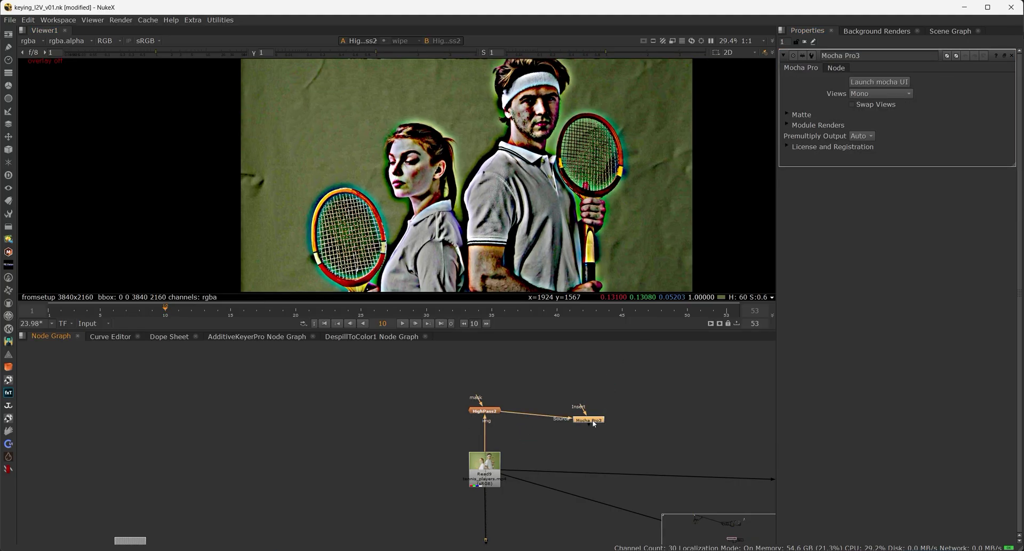
left_click_drag(593, 424, 593, 419)
Launch the Mocha UI from Mocha Pro3's properties with the tennis plate loaded
left_click(499, 470)
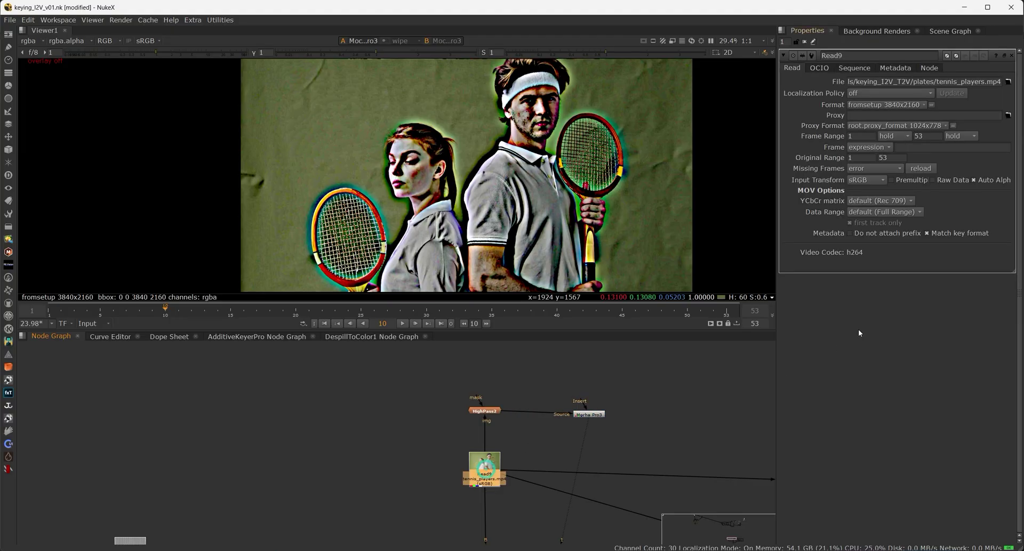
left_click(590, 415)
left_click(878, 83)
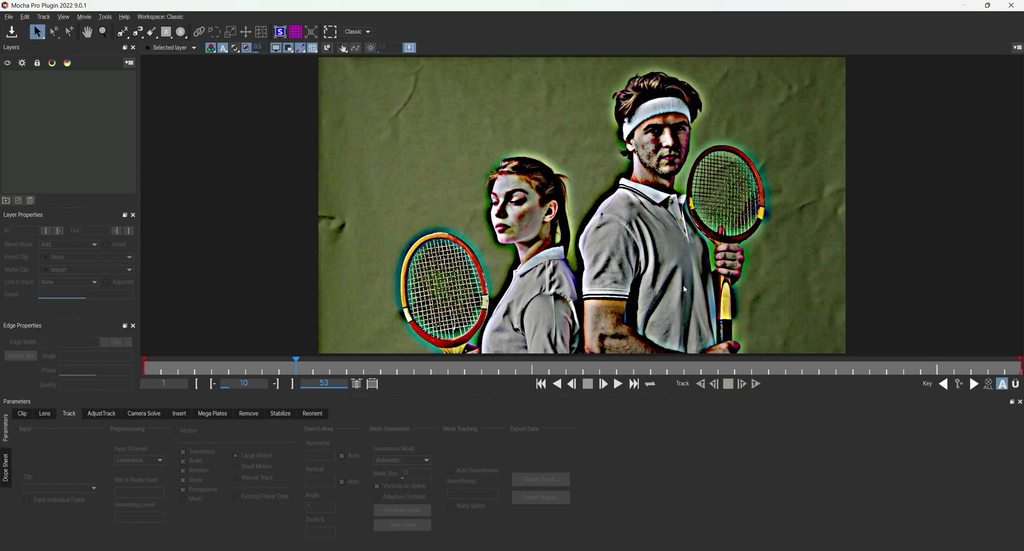
scroll(669, 192, "down", 1)
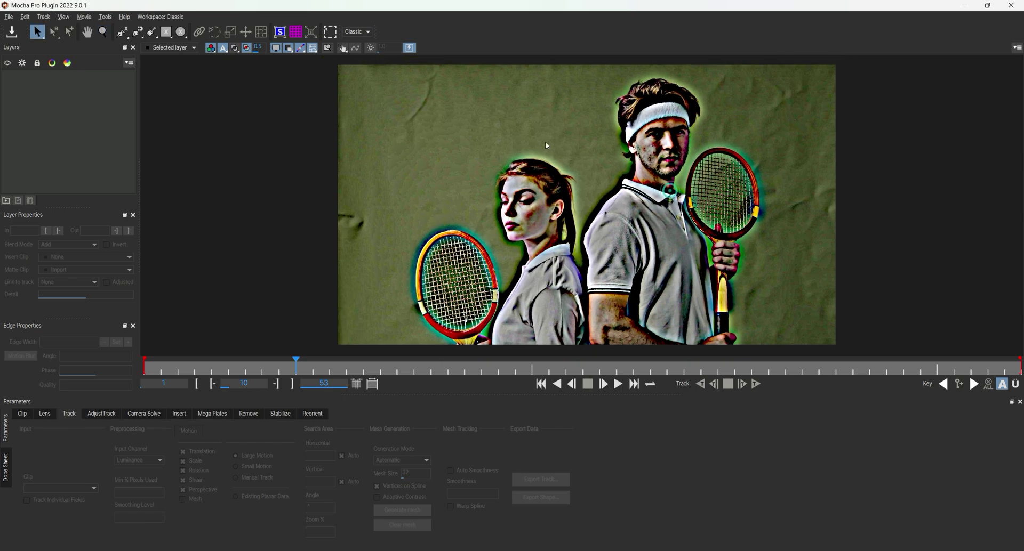
Draw an X-spline outlining the left wall beside the players
left_click(122, 34)
left_click(457, 102)
left_click(315, 231)
left_click(354, 253)
left_click(402, 226)
left_click(446, 143)
right_click(447, 143)
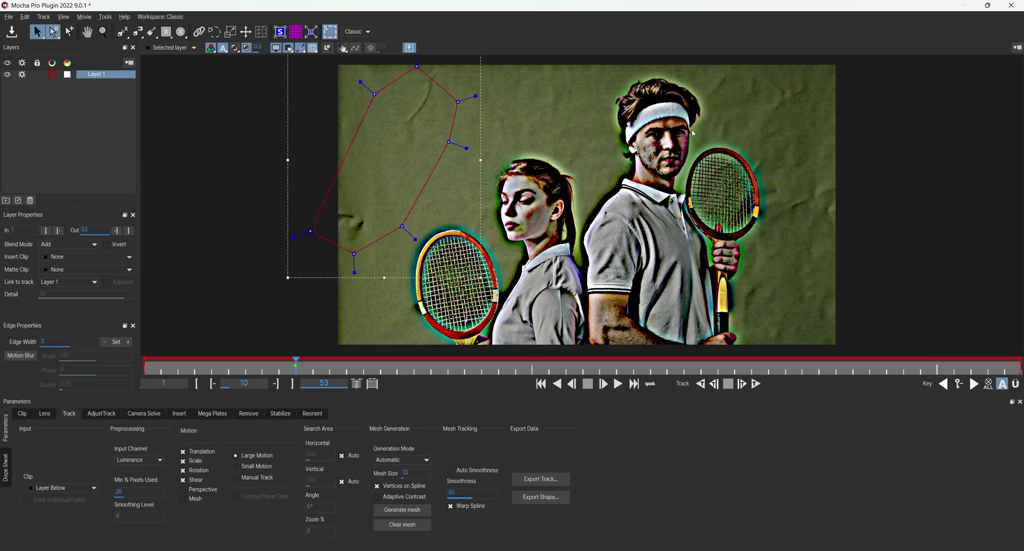
Draw a second X-spline outlining the right wall
key("ctrl+l")
left_click(816, 76)
left_click(783, 157)
middle_click_drag(774, 210, 772, 181)
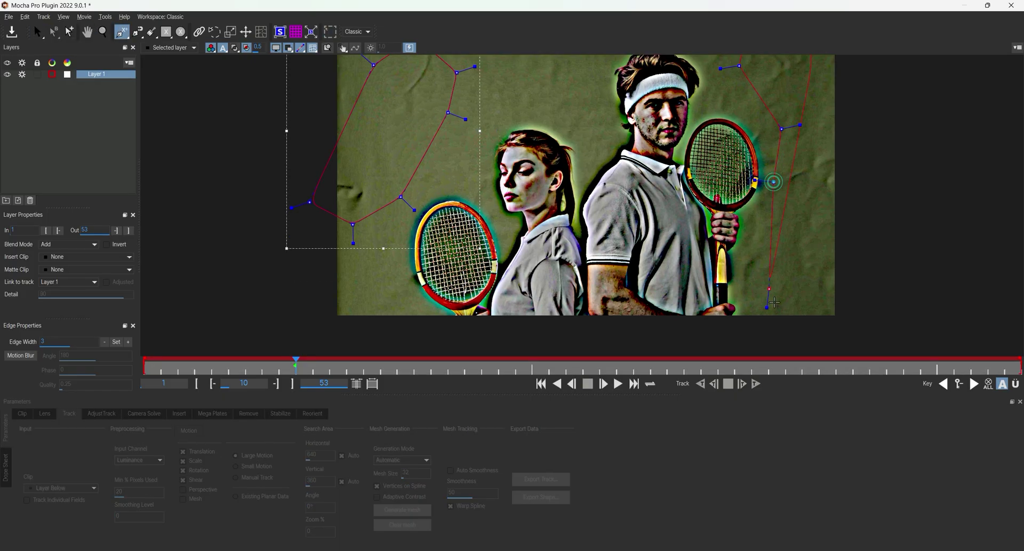
right_click(878, 306)
Untick Shear, track the wall shapes forward from frame 10, then jump to frame 53
key("comma")
key("comma")
key("comma")
left_click(297, 364)
scroll(634, 187, "down", 3)
middle_click_drag(634, 187, 610, 224)
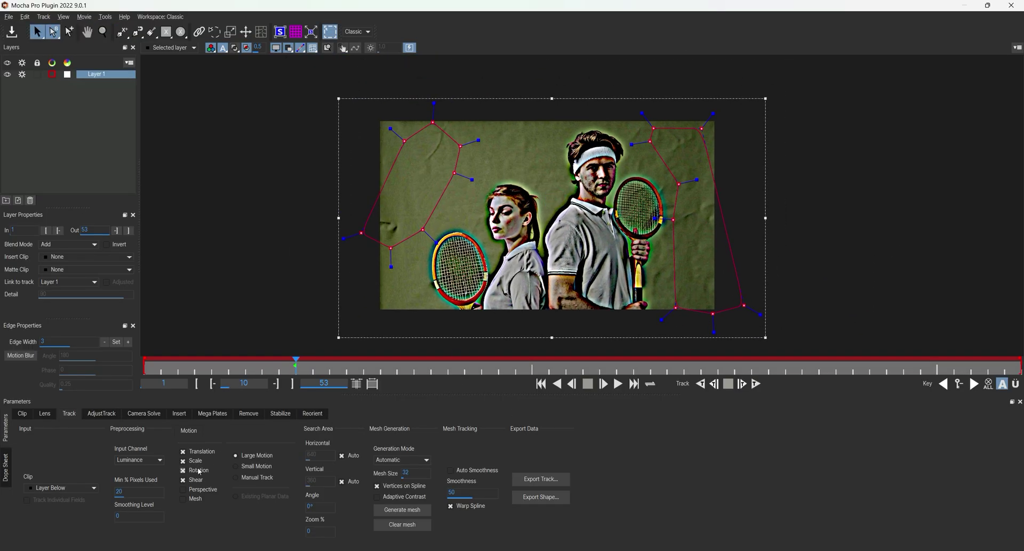
left_click(183, 480)
left_click(756, 384)
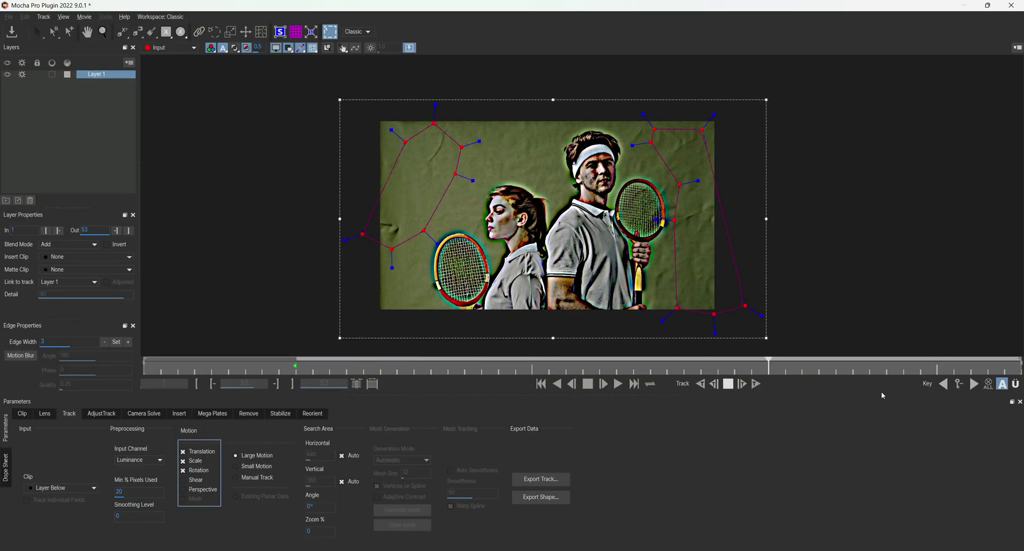
left_click(894, 371)
left_click_drag(894, 373, 689, 427)
key("End")
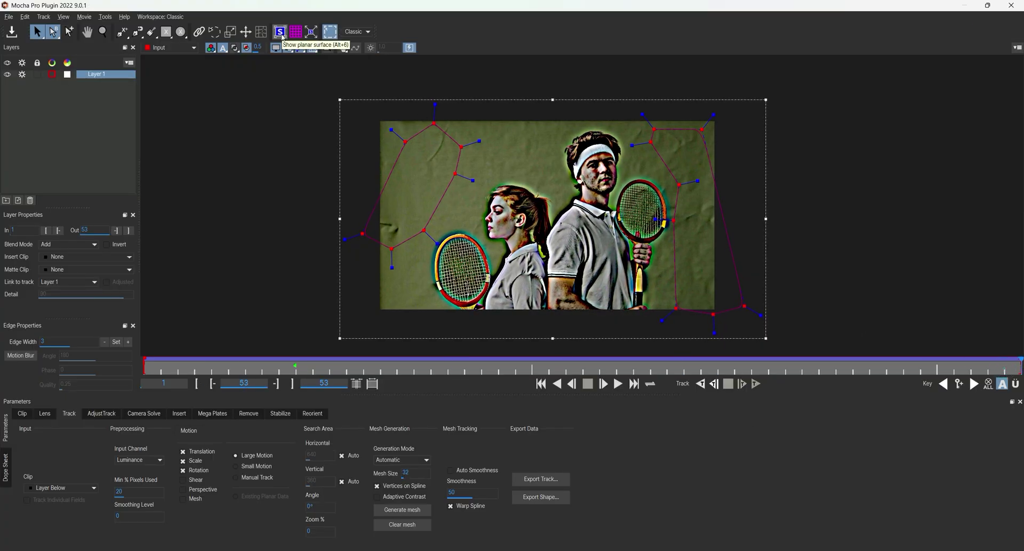
Show the planar surface and expand it to fill the frame
left_click(283, 36)
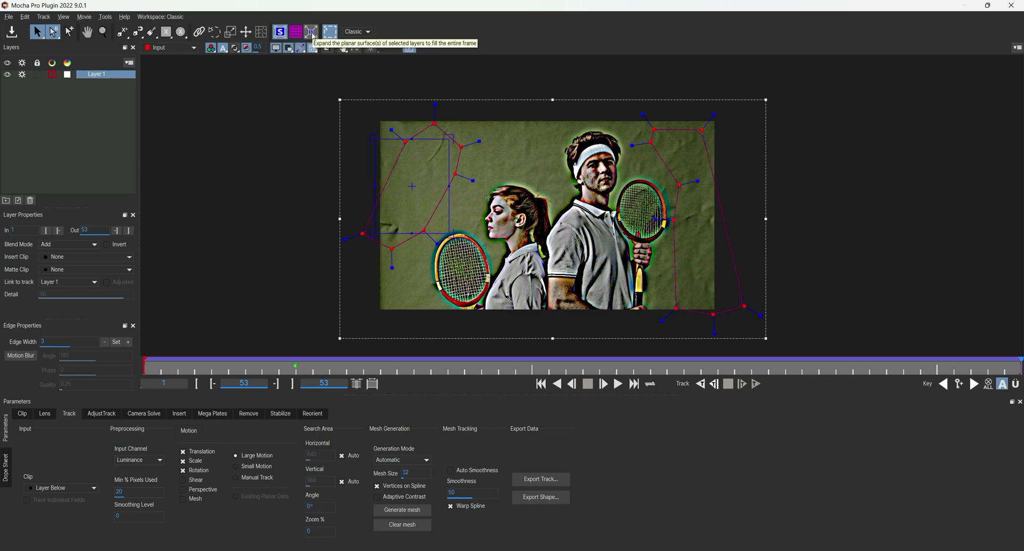
left_click(313, 34)
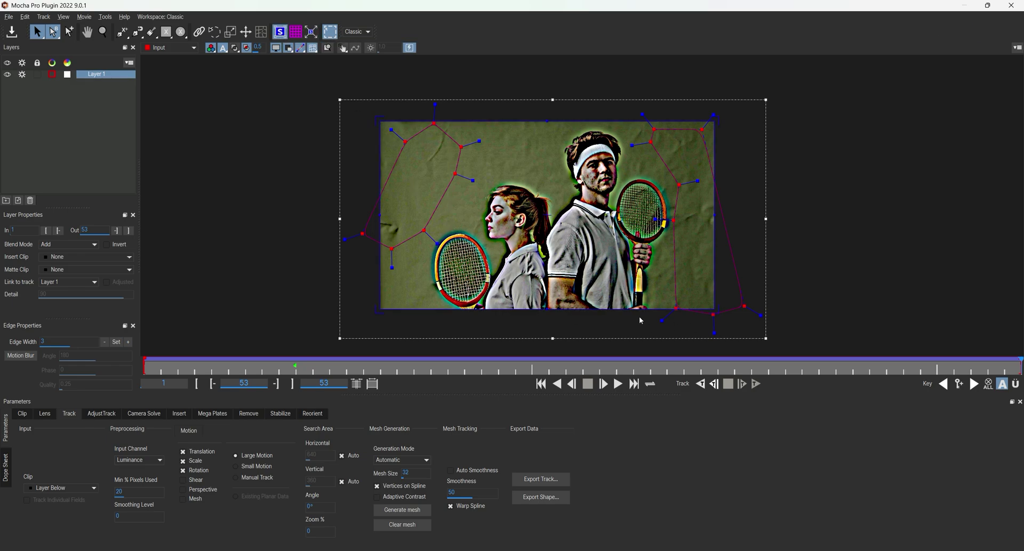
double_click(96, 75)
left_click(94, 135)
left_click(447, 181)
Copy the corner-pin track to the clipboard, paste it into the NukeX comp pipe, and play back
left_click(537, 479)
left_click(520, 296)
left_click(1010, 5)
key("ctrl+v")
left_click_drag(562, 421, 560, 434)
left_click(713, 408)
middle_click_drag(638, 408, 556, 472)
left_click(649, 418)
left_click(402, 324)
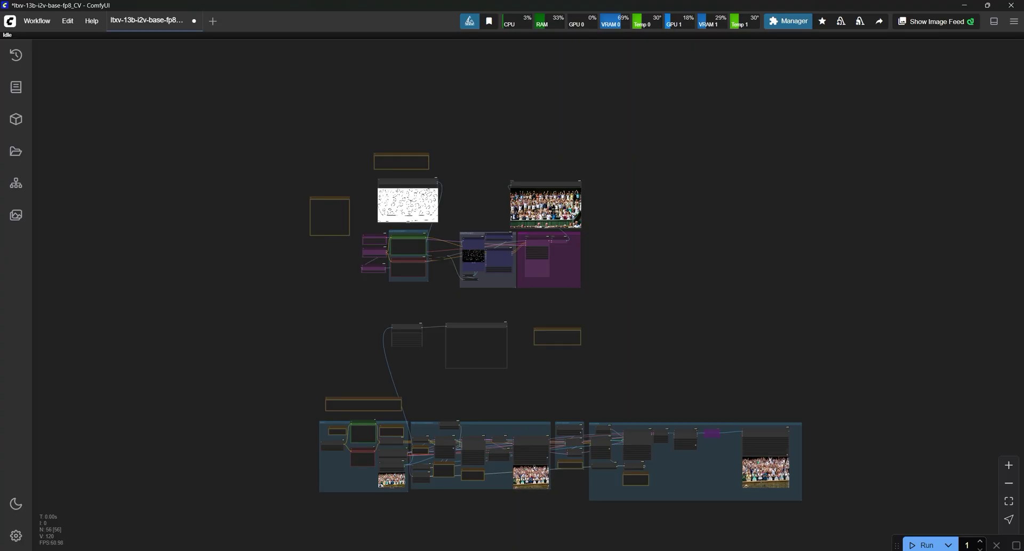
Centre the crowd-generation workflow in ComfyUI and select its credit note
left_click_drag(463, 204, 601, 305)
scroll(599, 302, "up", 15)
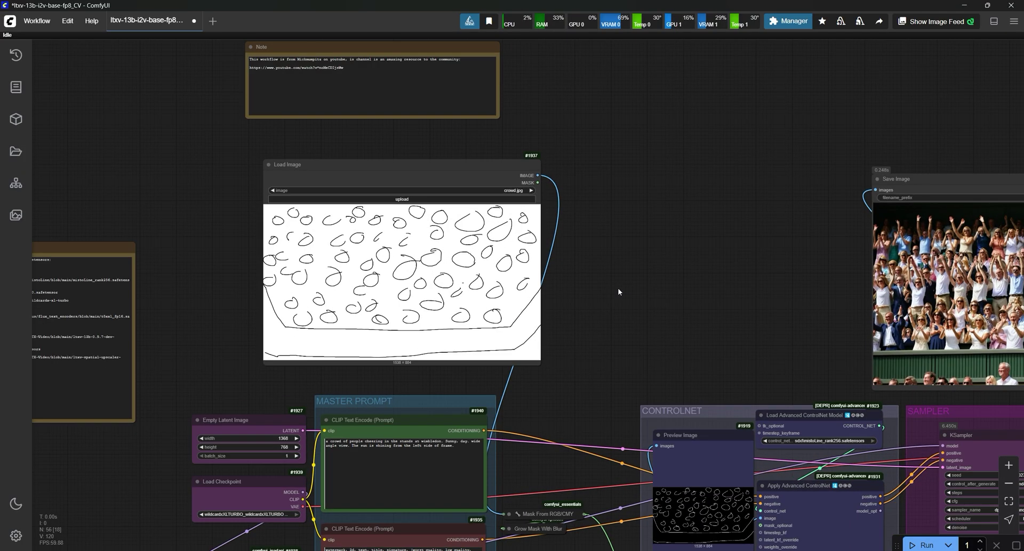
left_click(359, 72)
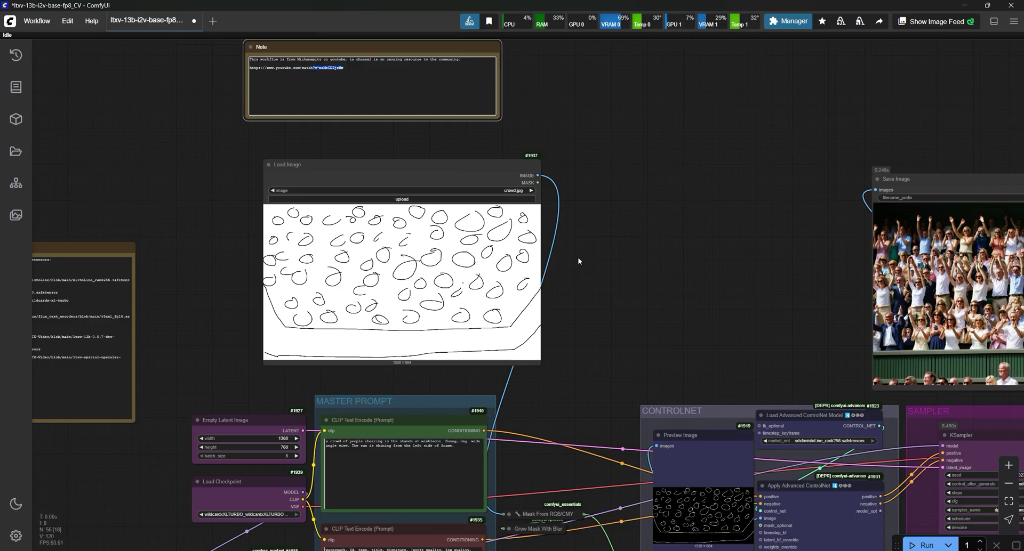
Pan and zoom the graph to centre the Load Image crowd sketch
scroll(606, 261, "down", 1)
left_click_drag(606, 261, 524, 237)
scroll(524, 235, "down", 1)
scroll(524, 244, "up", 1)
scroll(523, 244, "left", 3)
scroll(488, 229, "up", 3)
scroll(420, 259, "up", 1)
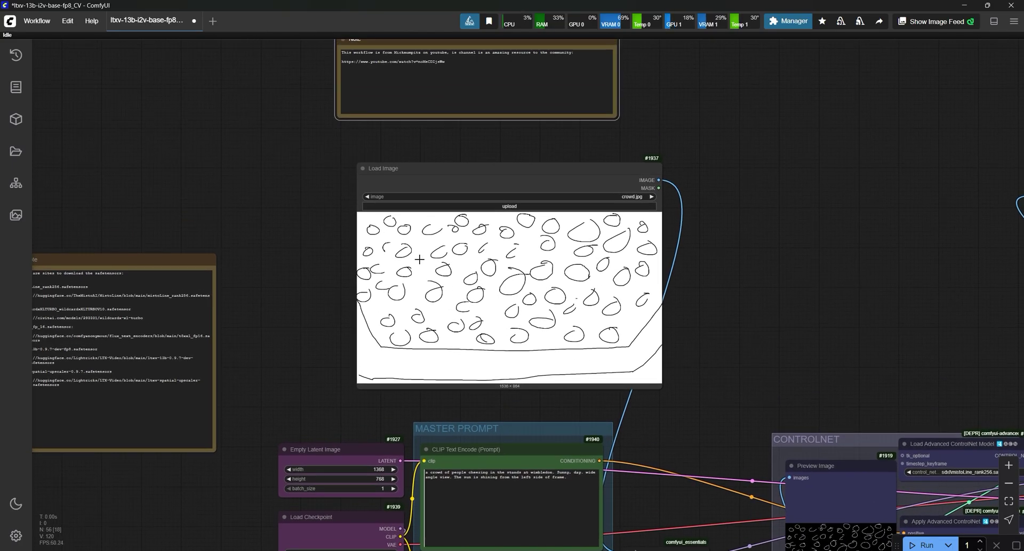
scroll(363, 244, "left", 4)
scroll(363, 244, "down", 1)
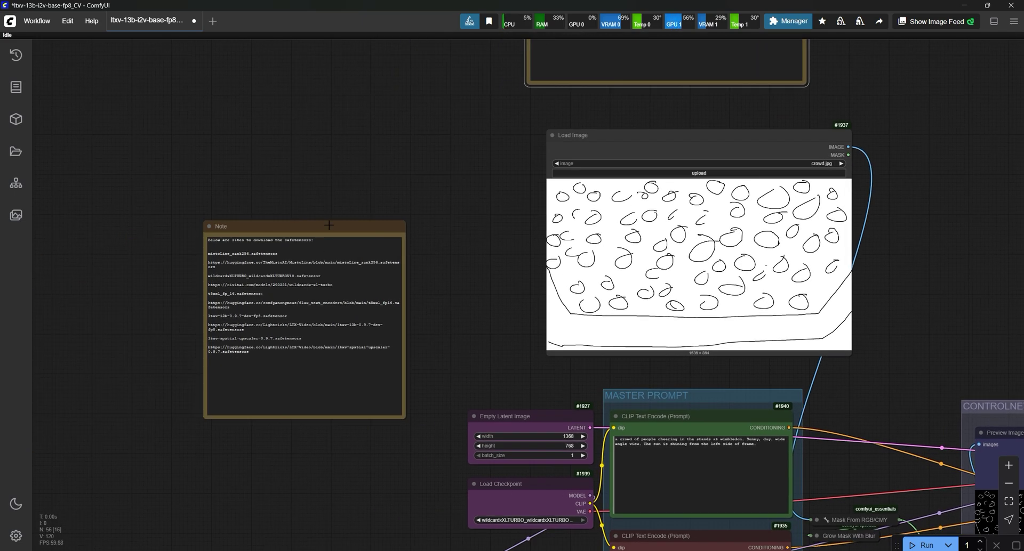
Highlight the ltxv-13b-0.9.7-dev-fp8.safetensors line in the model-download note
left_click_drag(327, 227, 324, 211)
scroll(322, 223, "up", 4)
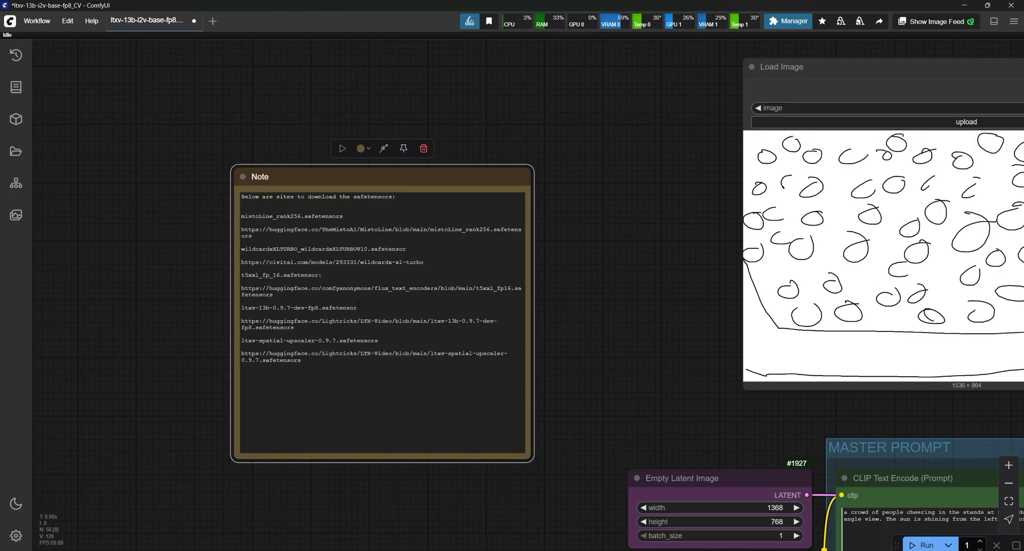
left_click_drag(360, 308, 251, 308)
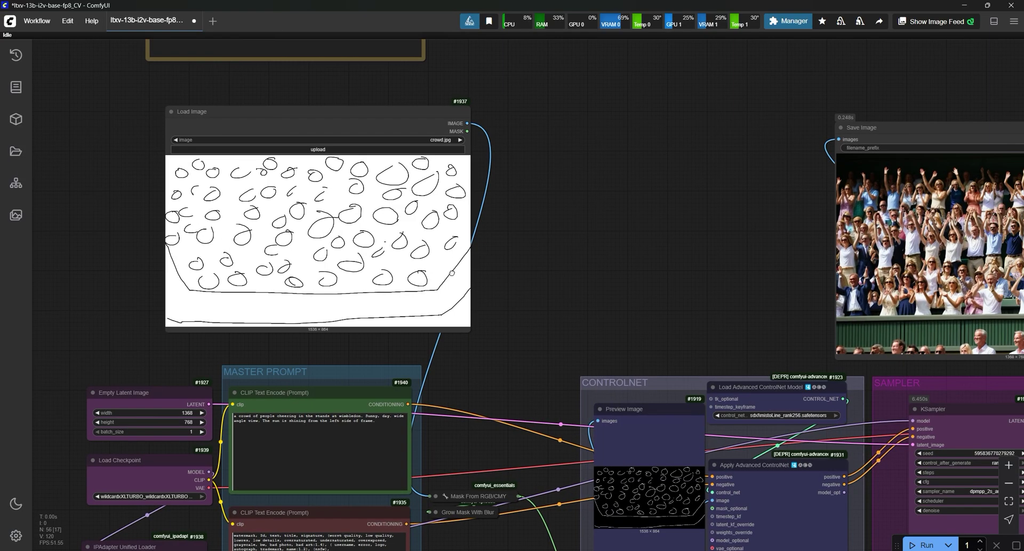
scroll(506, 275, "down", 3)
left_click_drag(510, 274, 529, 265)
scroll(463, 300, "up", 4)
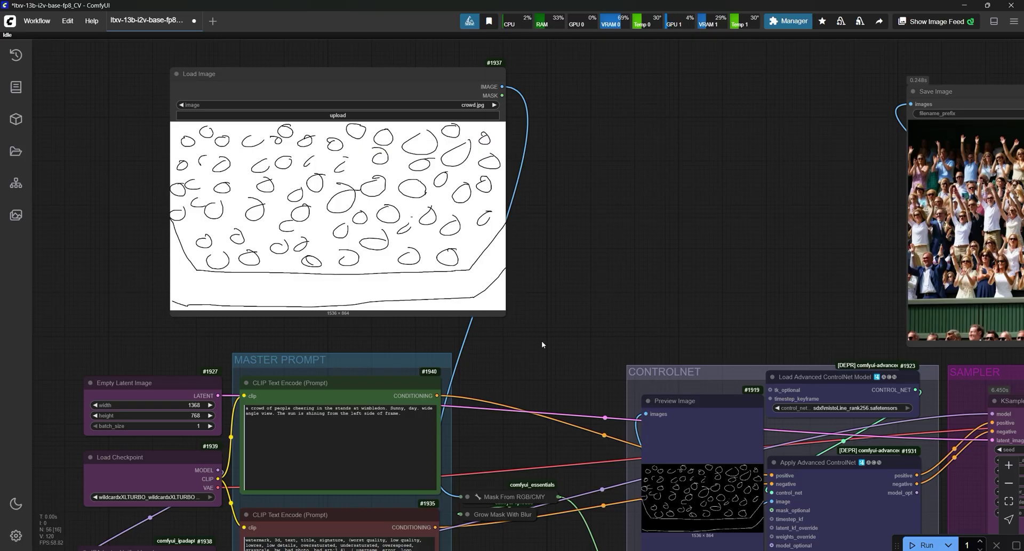
left_click_drag(509, 351, 501, 292)
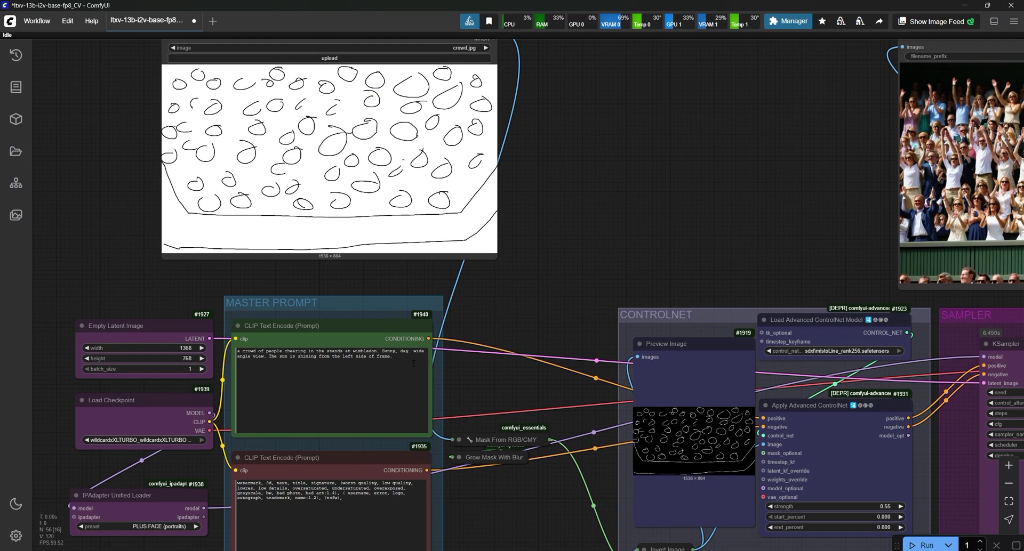
left_click_drag(413, 363, 232, 350)
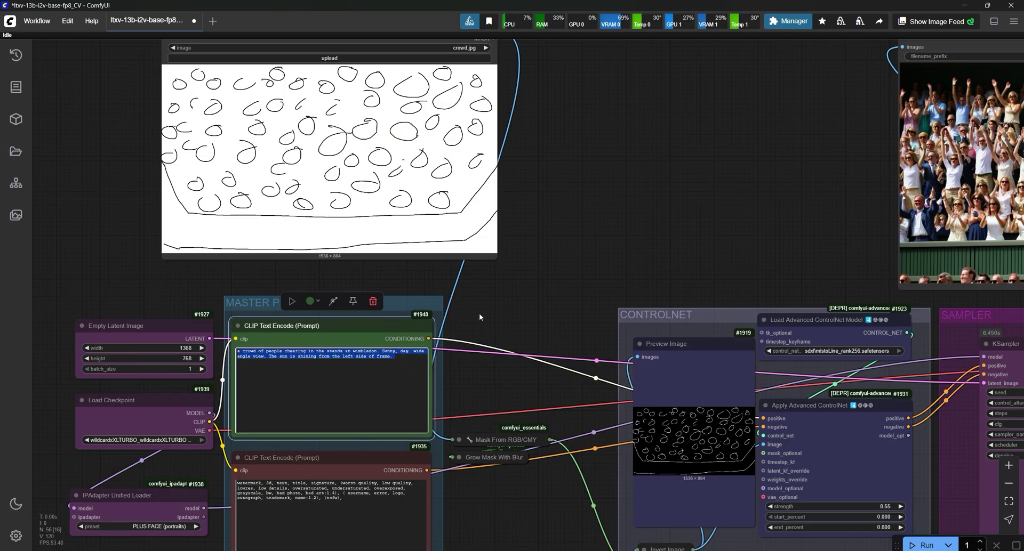
scroll(584, 287, "down", 1)
left_click_drag(621, 293, 395, 288)
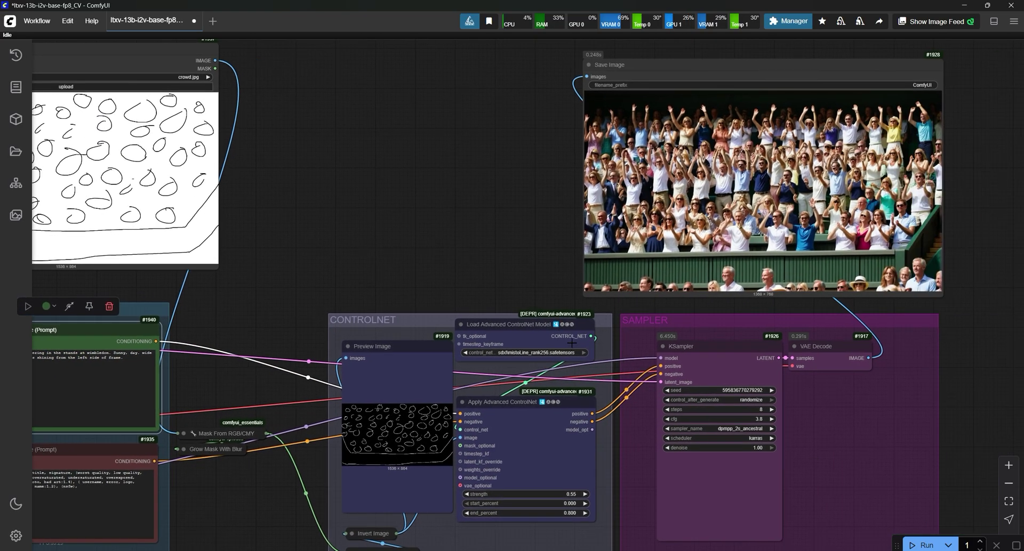
scroll(571, 343, "down", 10)
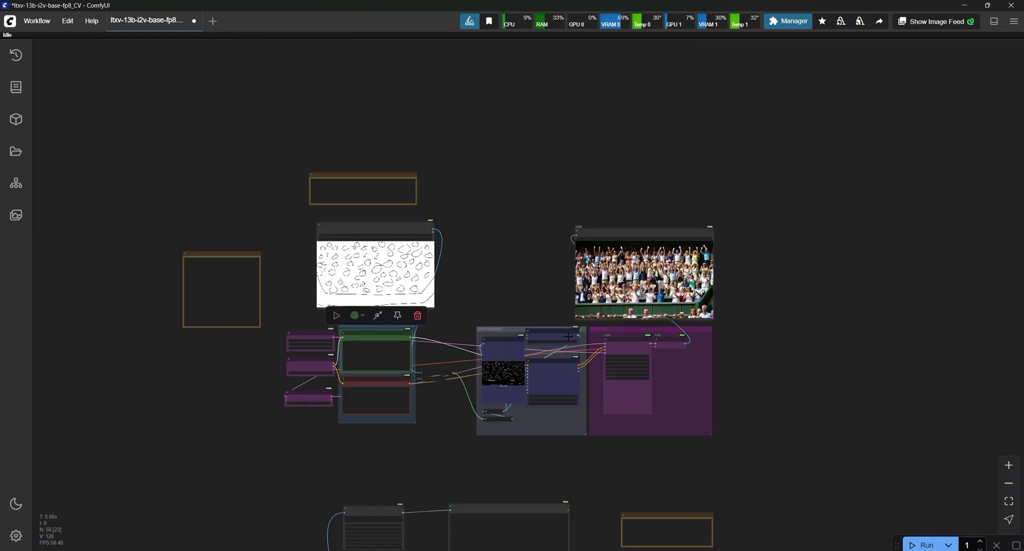
Zoom in and highlight the Ollama Vision description of the crowd image
scroll(495, 373, "down", 5)
scroll(516, 336, "up", 5)
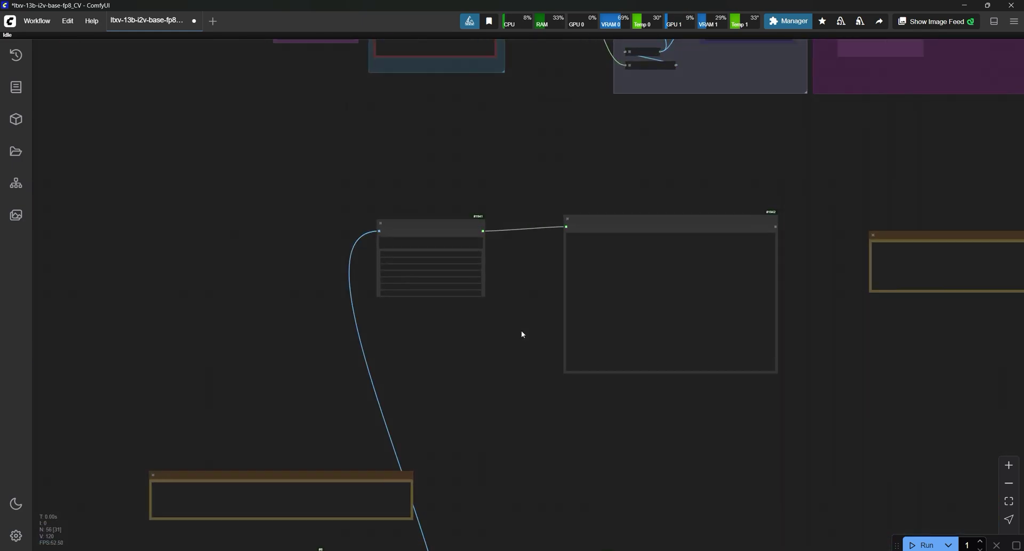
scroll(525, 336, "up", 3)
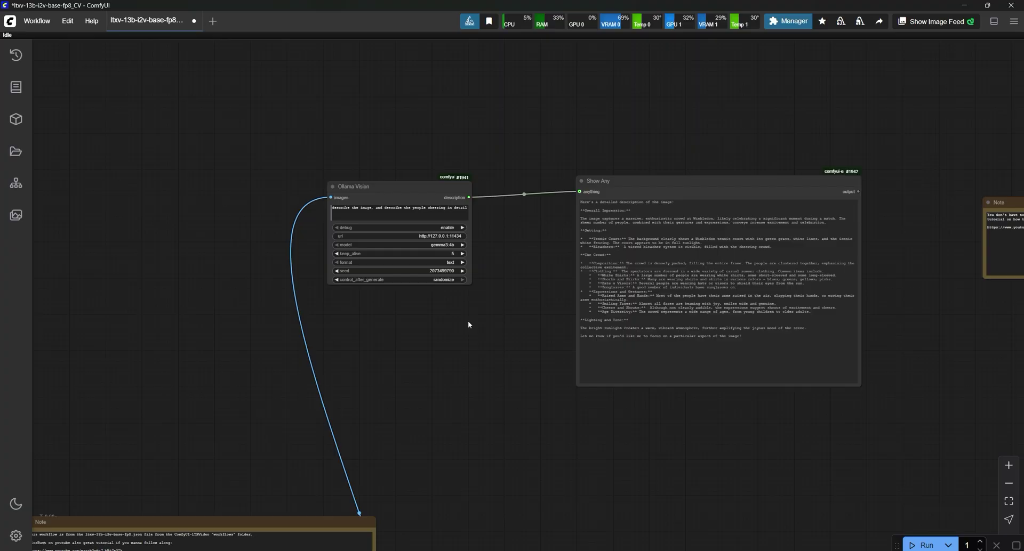
left_click_drag(811, 312, 580, 267)
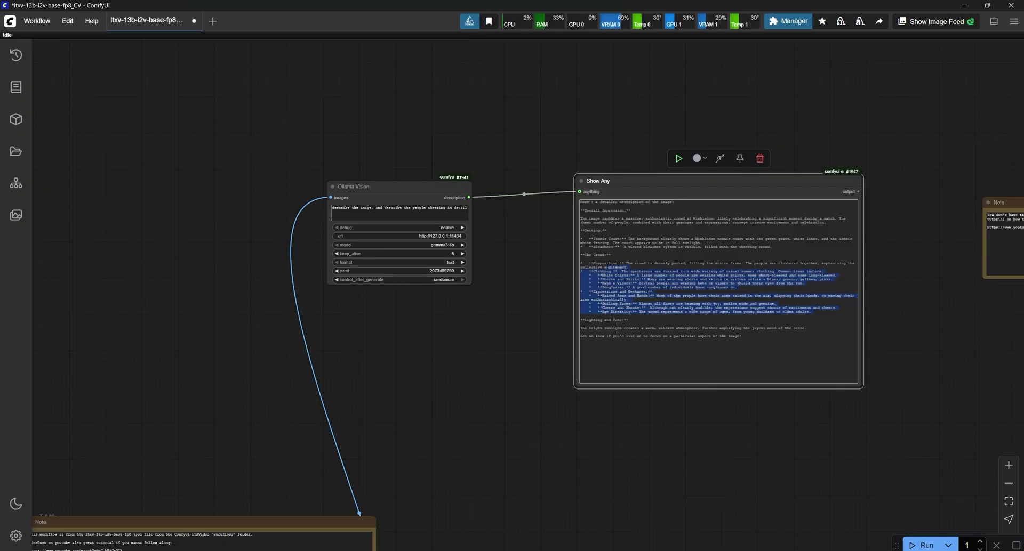
Pan down to the LTXV image-to-video setup group
scroll(587, 372, "down", 5)
left_click_drag(587, 373, 604, 262)
scroll(518, 310, "up", 3)
scroll(518, 310, "up", 4)
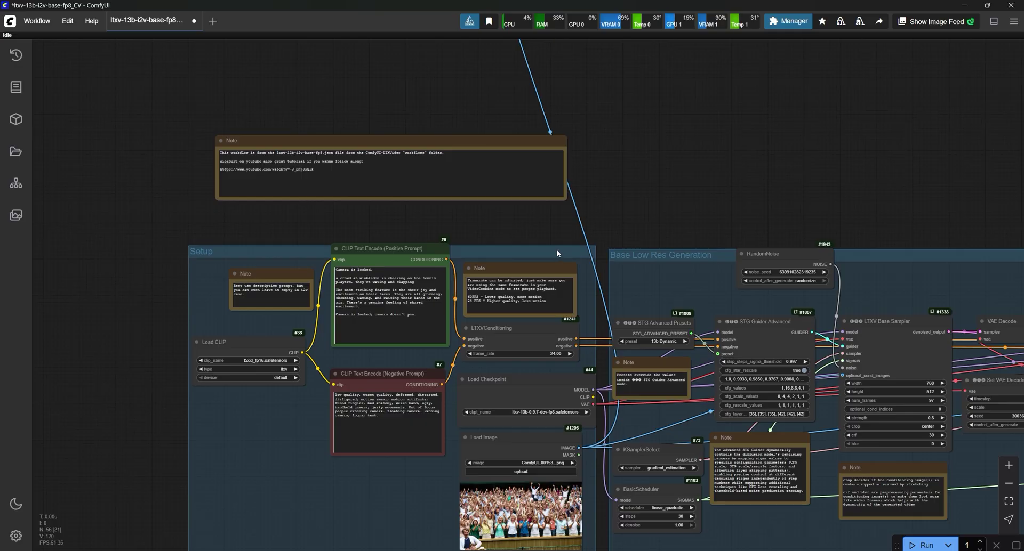
left_click_drag(333, 153, 278, 152)
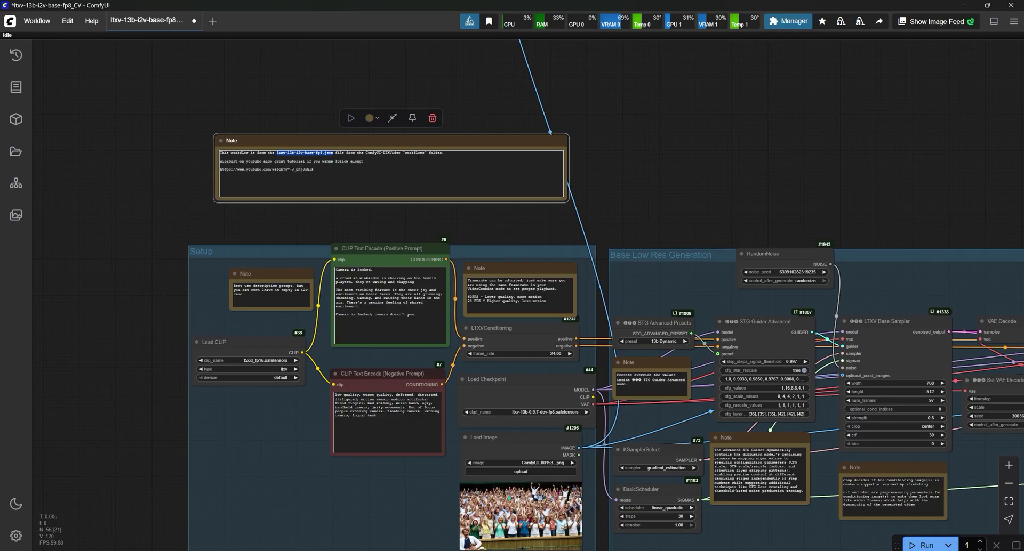
scroll(636, 193, "down", 1)
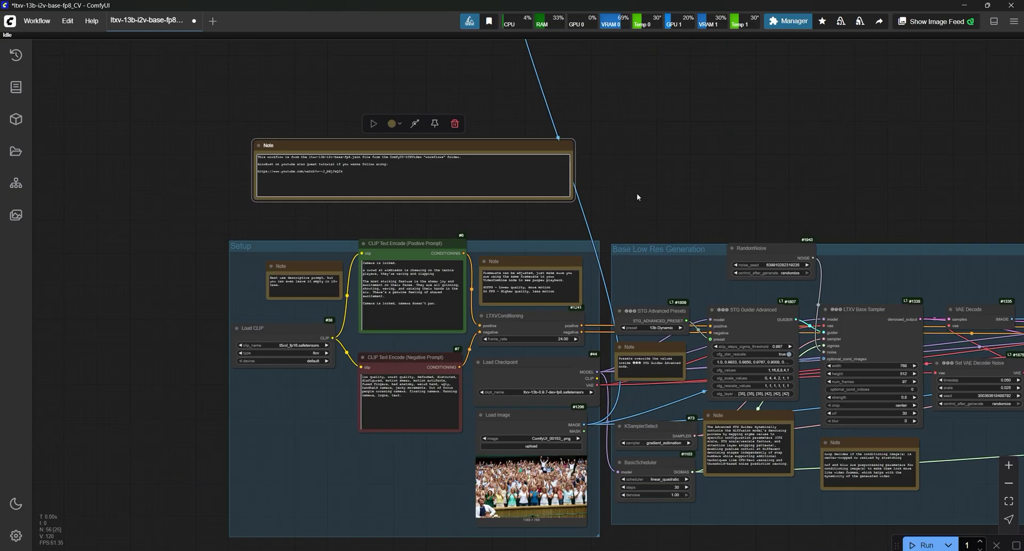
scroll(613, 183, "down", 3)
scroll(613, 184, "right", 3)
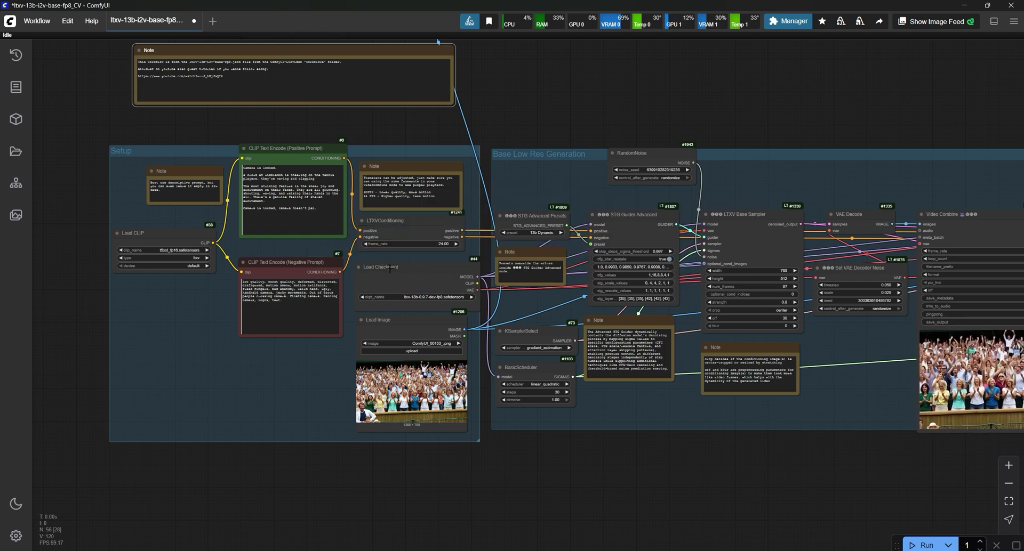
scroll(438, 278, "right", 2)
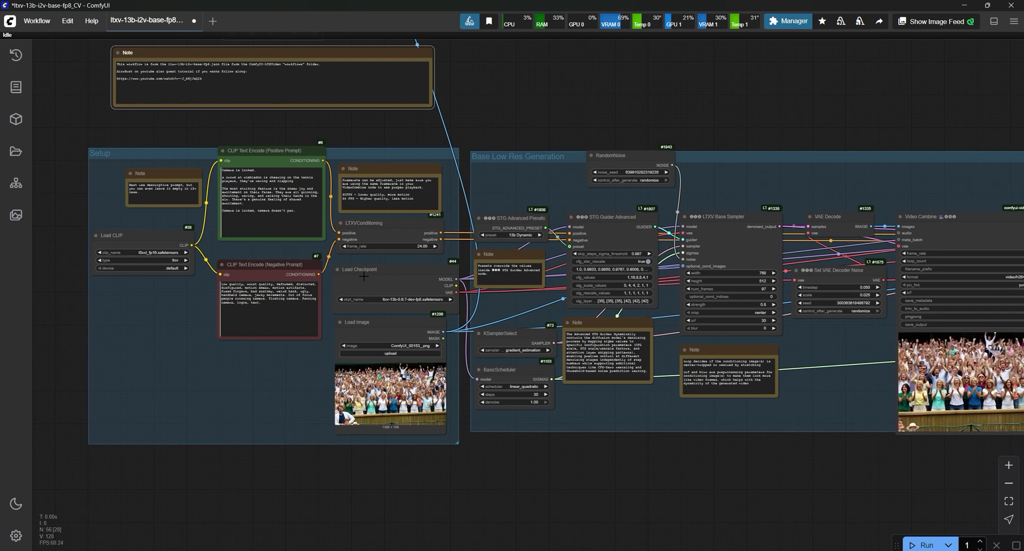
left_click_drag(515, 302, 341, 293)
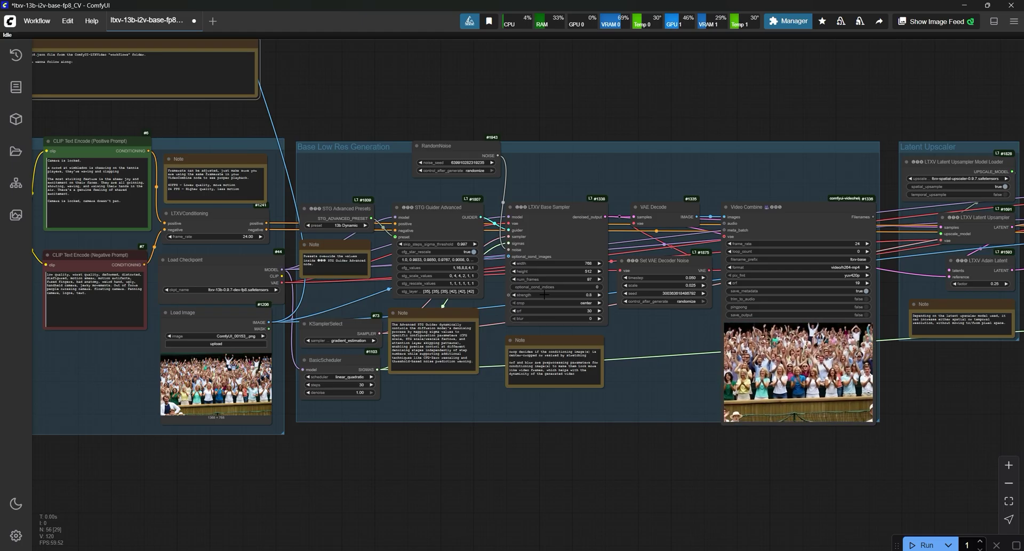
scroll(543, 295, "down", 5)
left_click_drag(544, 294, 582, 282)
scroll(507, 234, "down", 2)
scroll(580, 278, "up", 4)
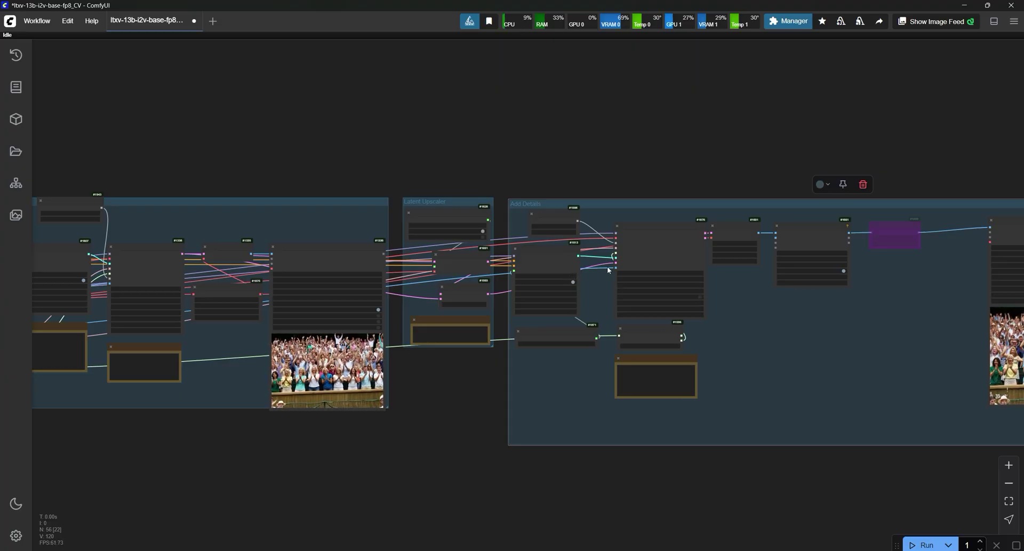
left_click_drag(574, 275, 469, 254)
scroll(468, 254, "up", 4)
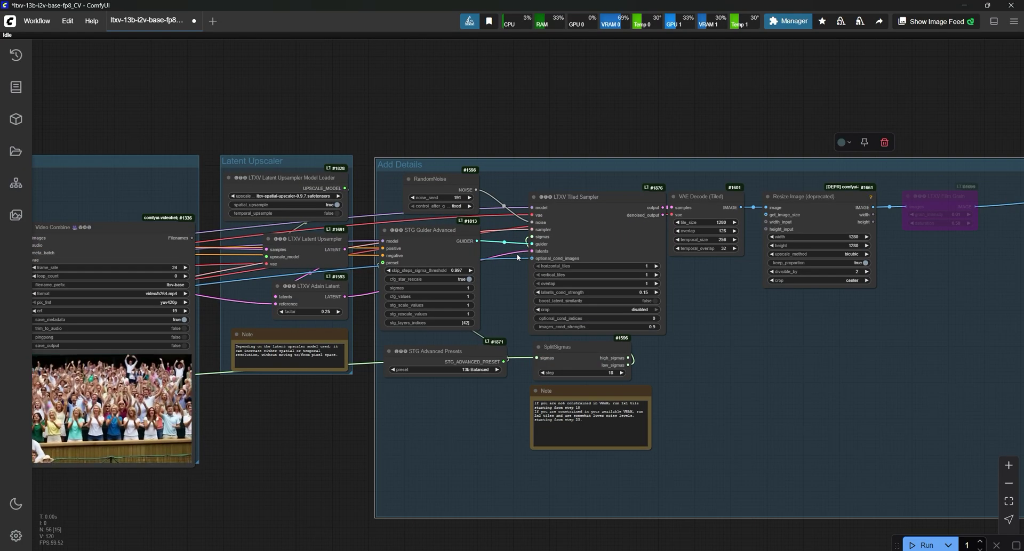
scroll(517, 258, "down", 3)
left_click_drag(517, 257, 563, 256)
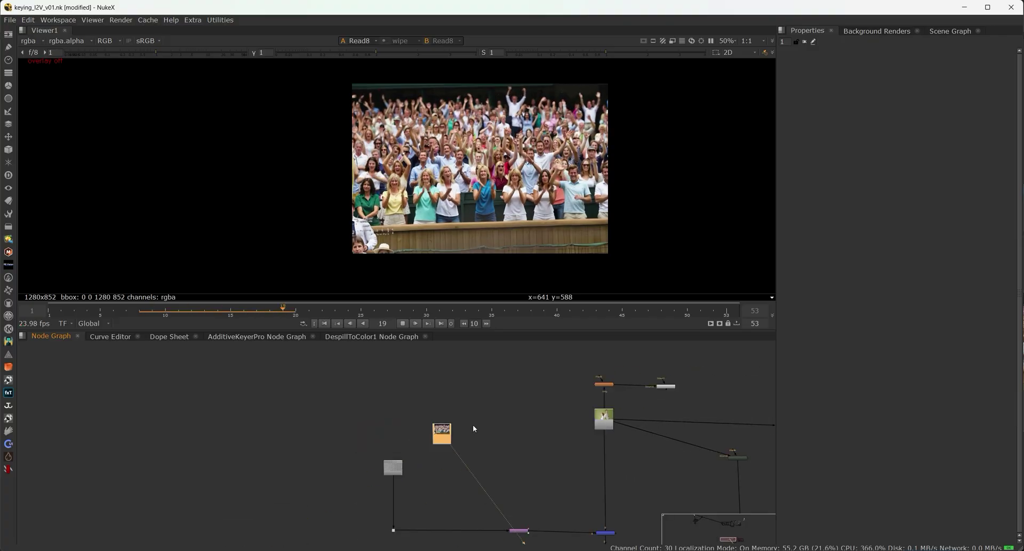
Bring the crowd clip's Read node into view and stop playback on frame 8
middle_click_drag(475, 427, 441, 383)
scroll(442, 384, "up", 2)
scroll(405, 373, "up", 3)
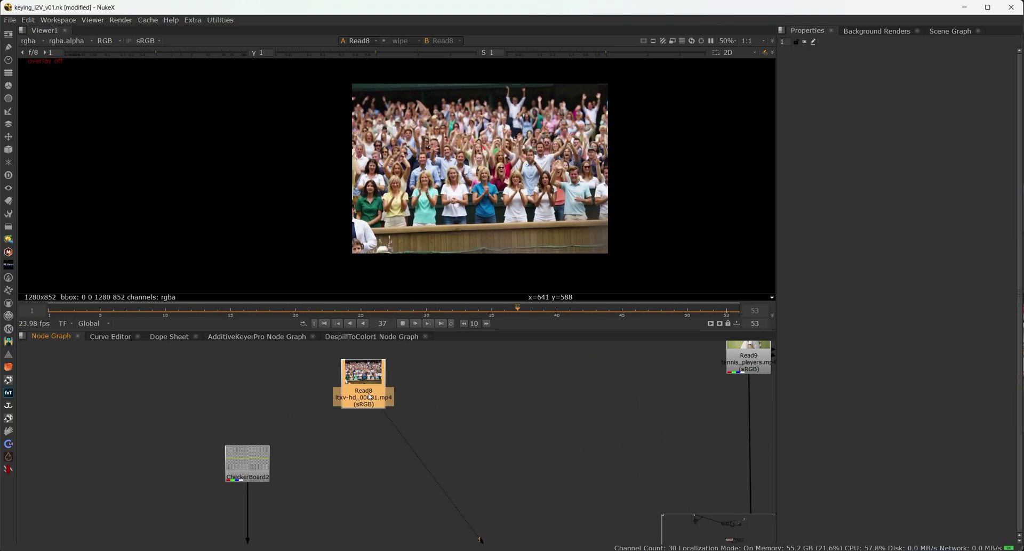
double_click(367, 398)
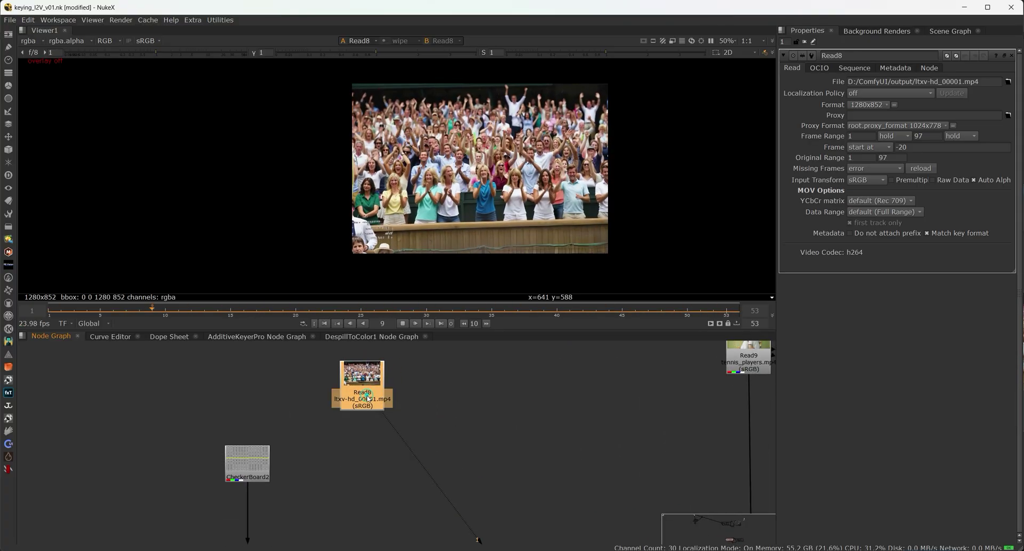
left_click(402, 324)
middle_click_drag(395, 373, 409, 395)
Add a Reformat node to 3840x2160 under the crowd clip
key("Tab")
type("refl")
left_click(304, 412)
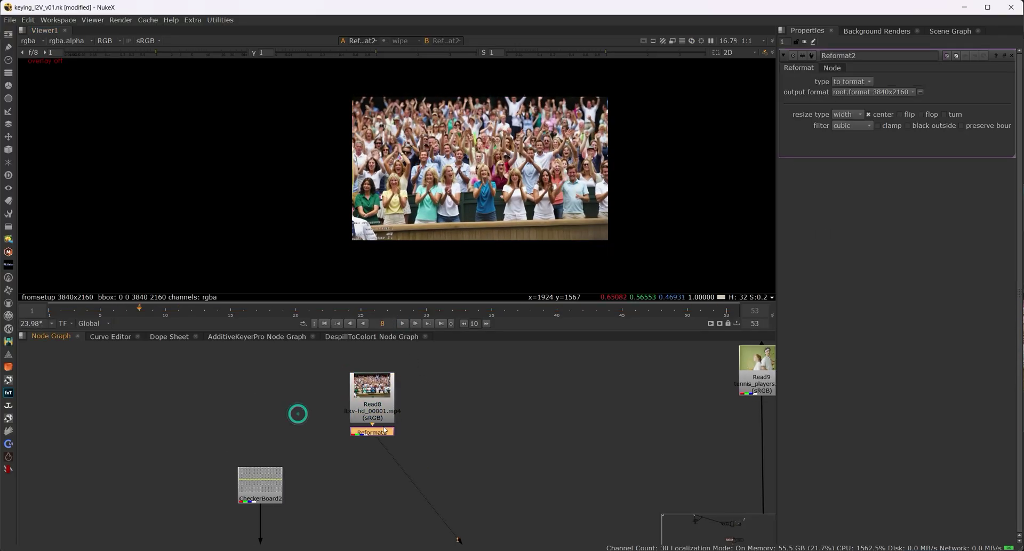
left_click(379, 440)
left_click(451, 441)
Add a Mocha Pro node and place it to the right
key("Tab")
type("mo")
left_click(404, 452)
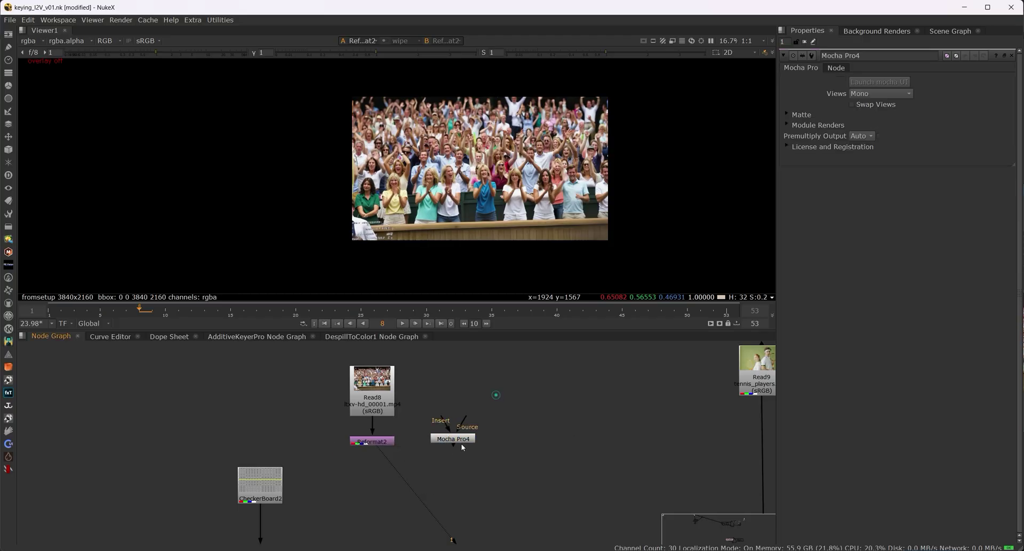
left_click_drag(469, 442, 516, 442)
left_click(428, 414)
Insert a HighPass node inline after the Reformat
key("Tab")
type("high")
key("Return")
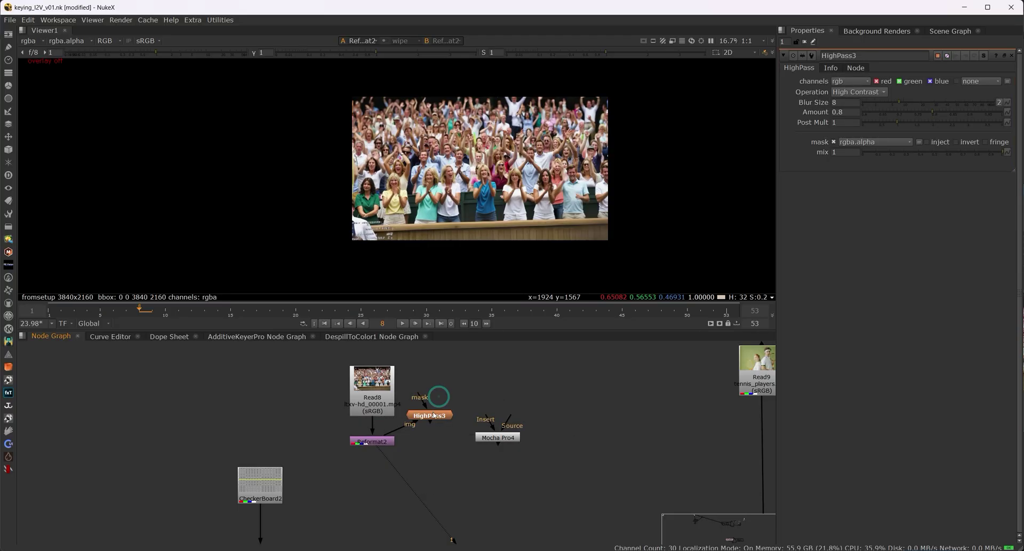
left_click_drag(429, 415, 428, 441)
Set HighPass blur size 19, amount 0.864, post mult 2.38, and feed it into Mocha's source
left_click(913, 102)
left_click(955, 112)
left_click(925, 124)
left_click(944, 123)
left_click_drag(509, 417, 502, 442)
View the Mocha Pro node and launch the Mocha tracking interface
key("1")
double_click(502, 442)
left_click(866, 83)
Draw an X-spline shape around the wooden railing
left_click(122, 32)
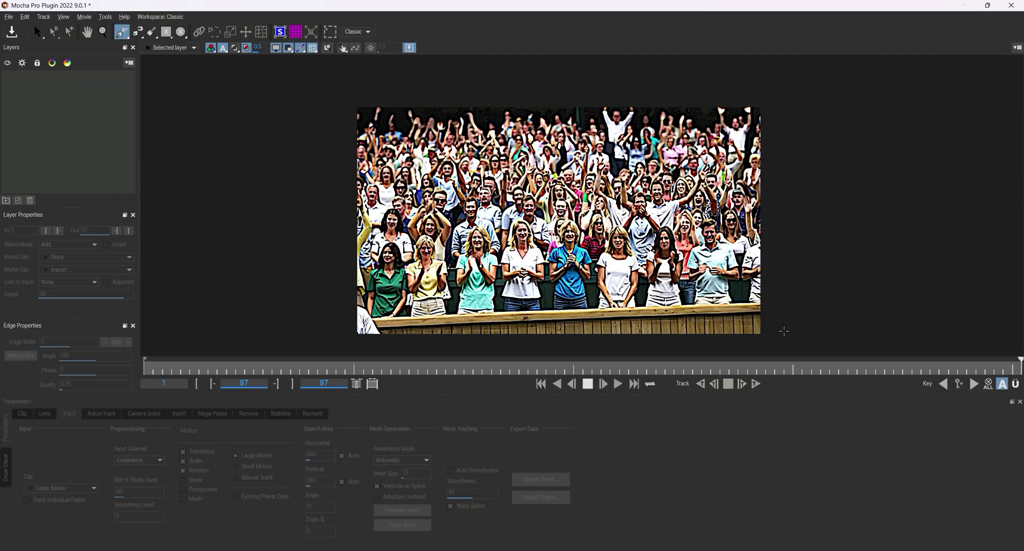
left_click(779, 312)
left_click(739, 300)
left_click(444, 316)
left_click(373, 319)
left_click(391, 327)
left_click(404, 344)
left_click(445, 354)
left_click(747, 367)
right_click(744, 331)
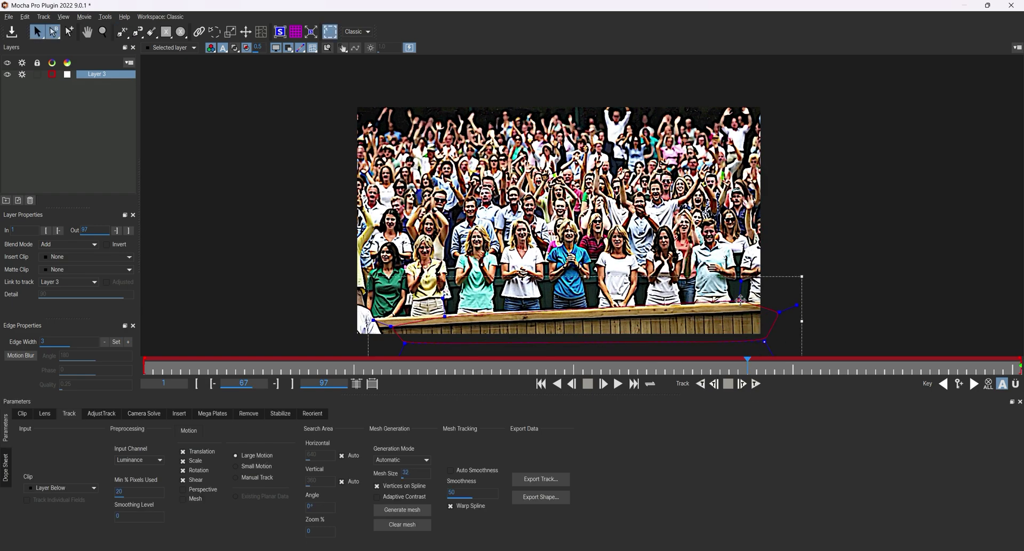
left_click_drag(739, 300, 761, 305)
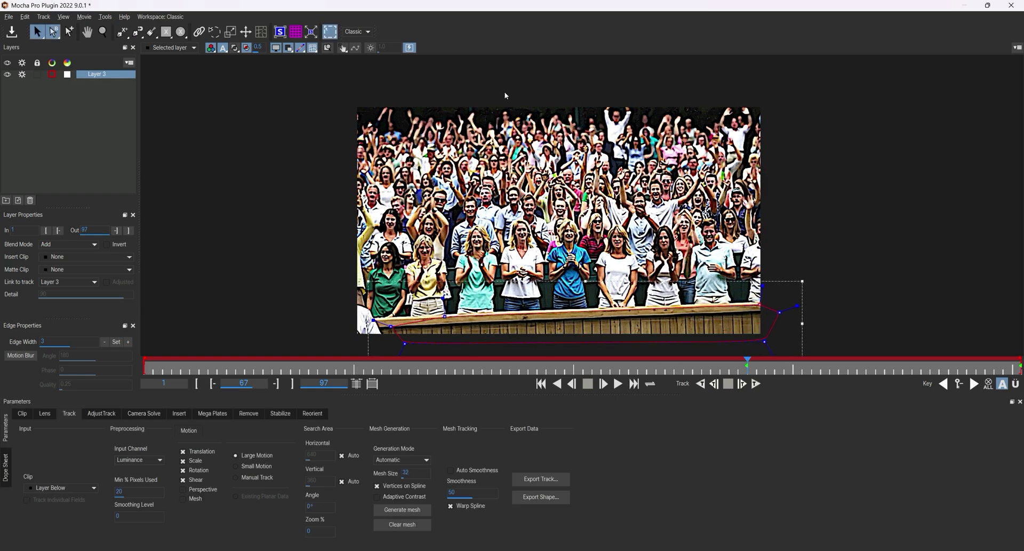
Add a second spline shape over the upper stands and select its top points
key("ctrl+l")
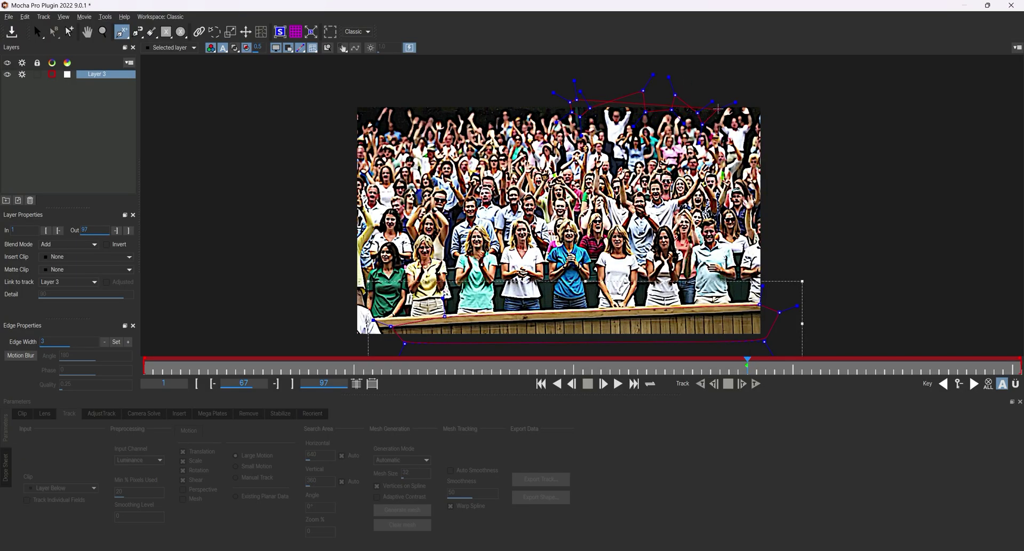
left_click(422, 79)
left_click(488, 105)
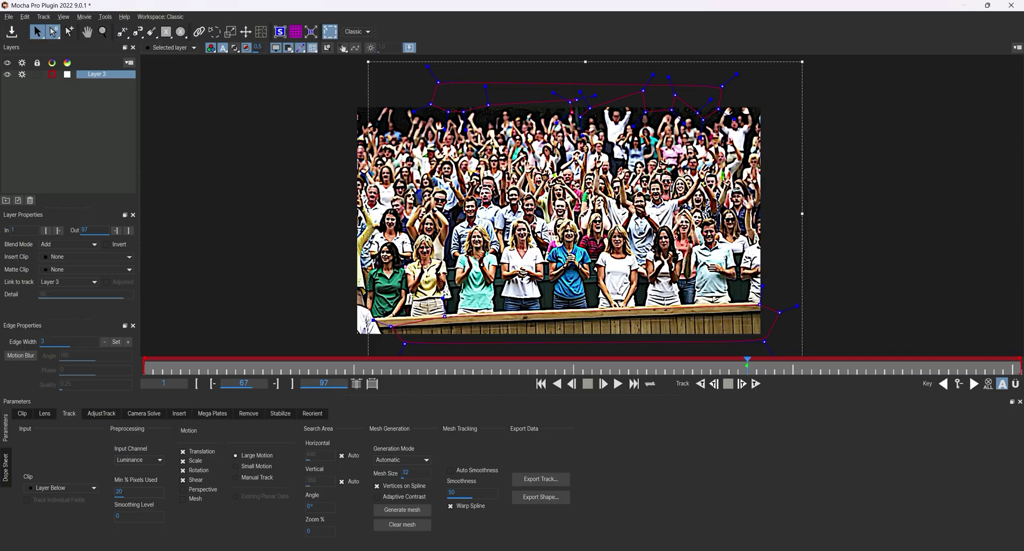
left_click_drag(404, 57, 744, 105)
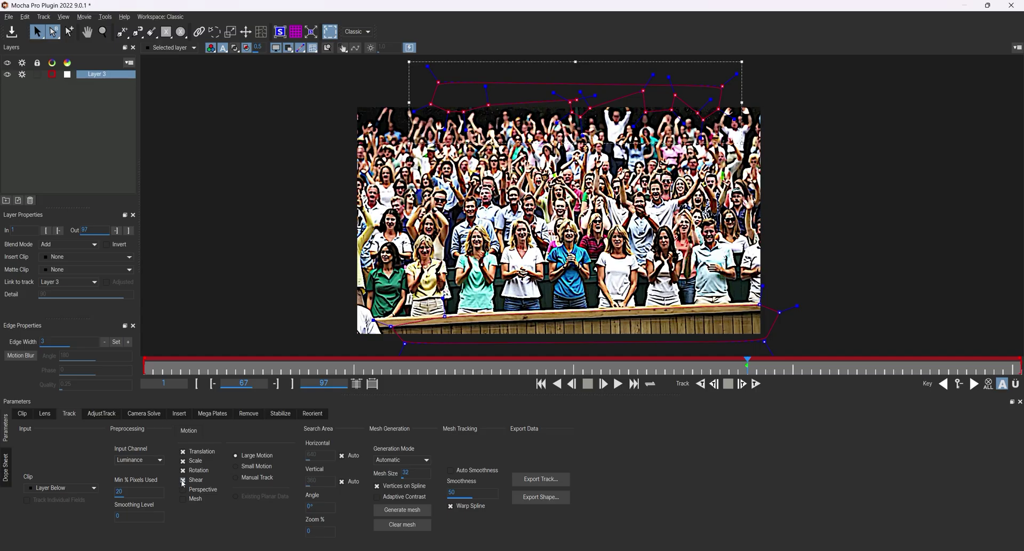
Untick Shear, track the layer backward and forward, and return to the first frame
left_click(182, 480)
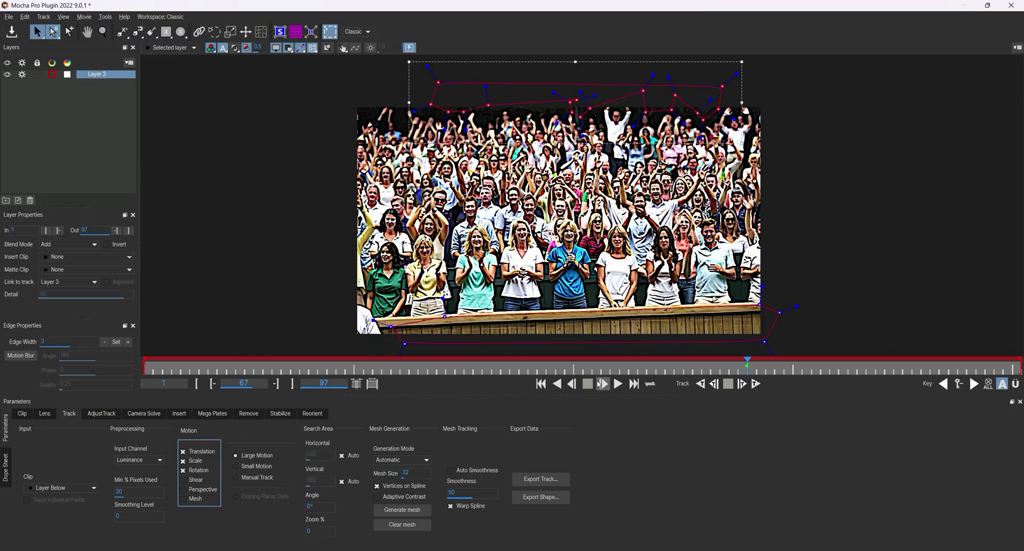
left_click(701, 384)
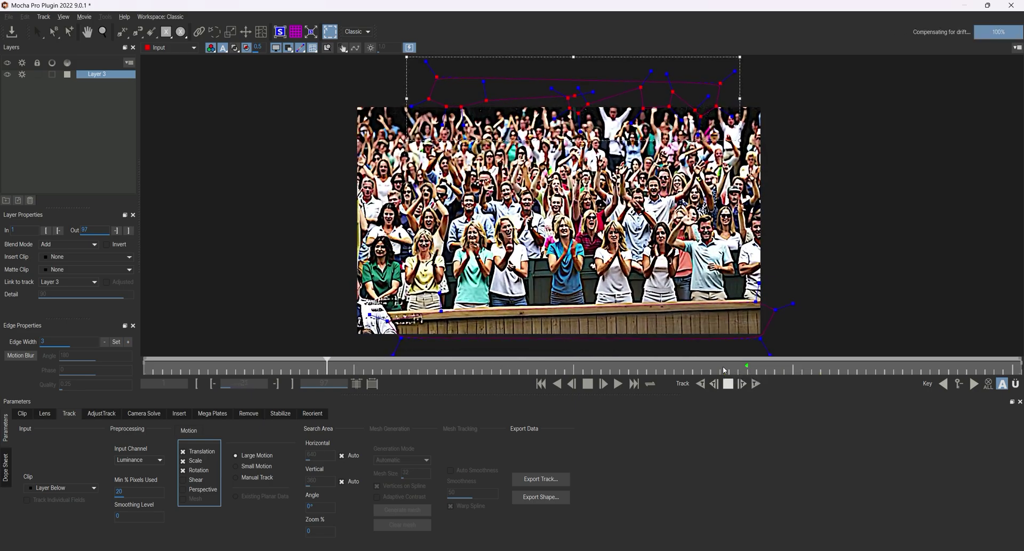
left_click(746, 368)
left_click(742, 384)
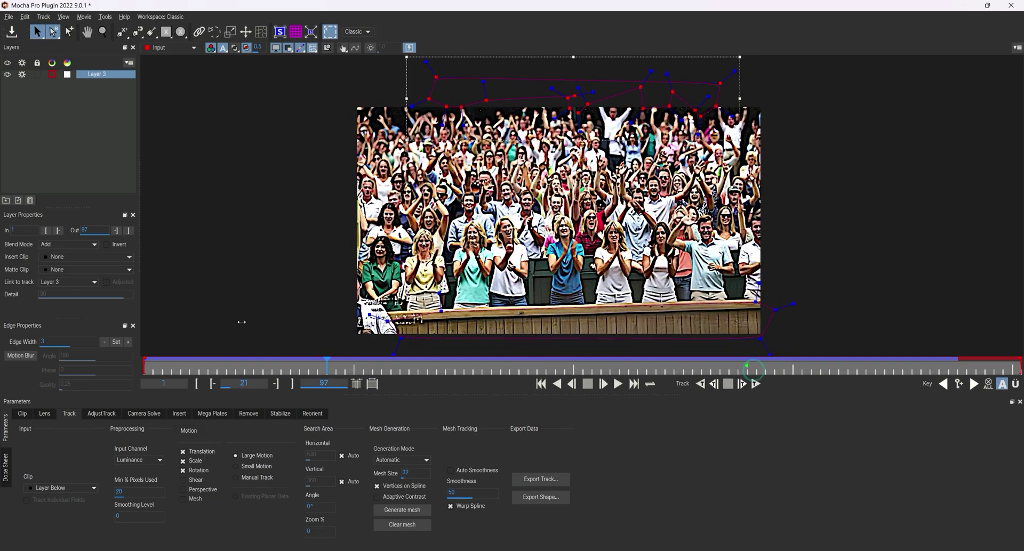
key("Home")
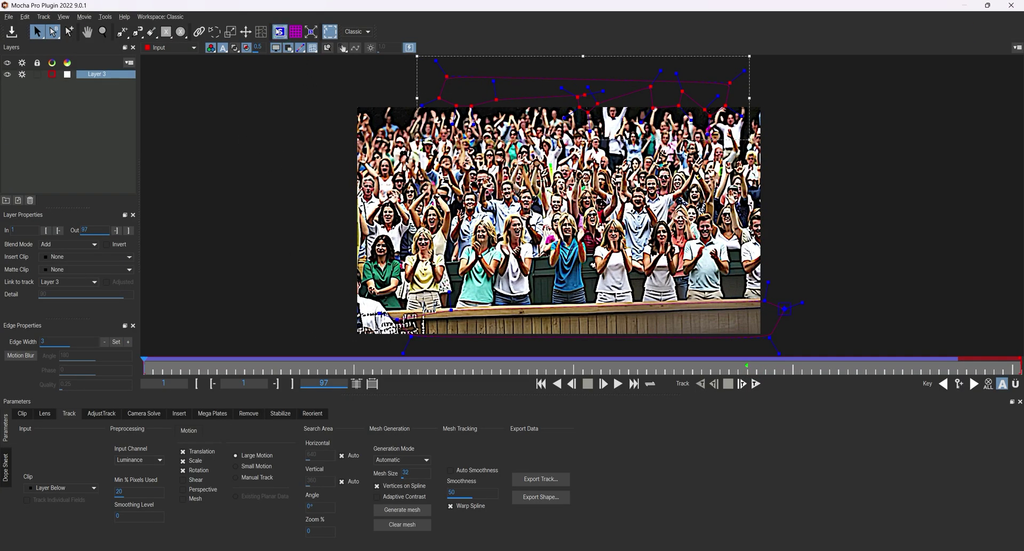
Show the planar surface and rename Layer 3 to '1'
left_click(279, 32)
double_click(98, 73)
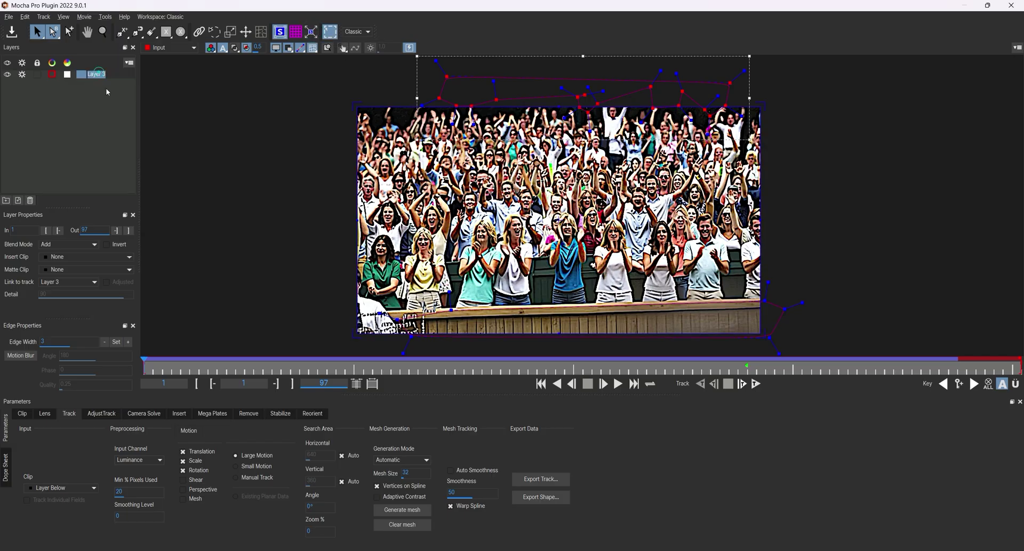
type("1")
left_click(95, 114)
Export layer 1's track as Nuke Corner Pin data to the clipboard
left_click(540, 335)
left_click(548, 478)
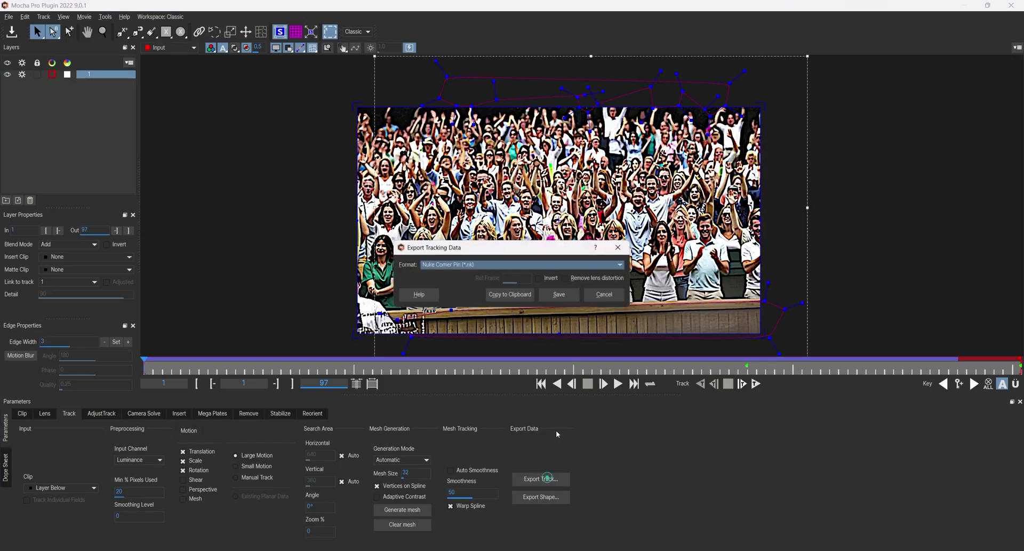
left_click(510, 294)
Back in NukeX, connect the pasted CornerPin2D under the reformatted crowd
left_click(1010, 6)
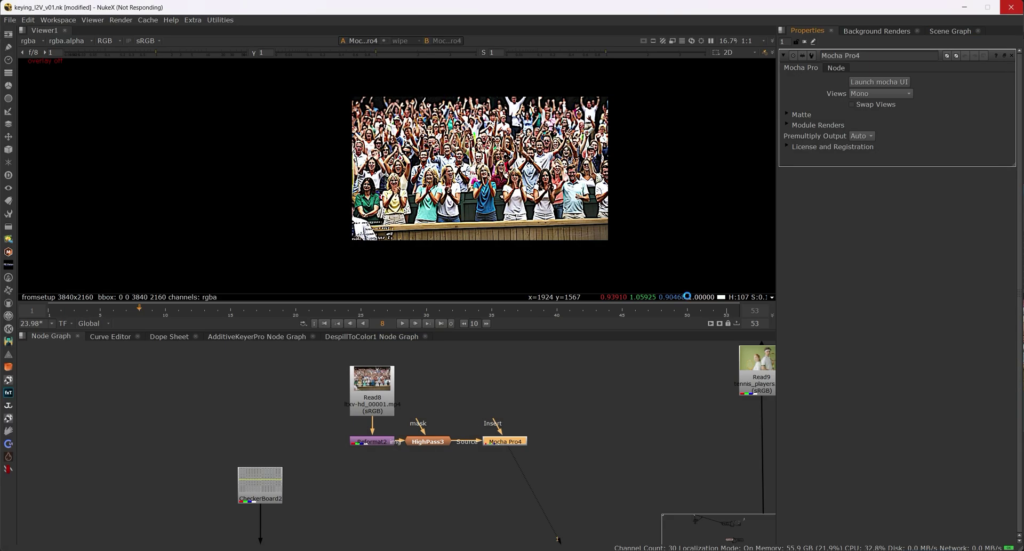
scroll(497, 459, "down", 5)
scroll(417, 443, "up", 3)
left_click(563, 478)
left_click_drag(449, 462, 469, 393)
middle_click_drag(461, 381, 455, 469)
left_click_drag(457, 476, 427, 427)
left_click_drag(418, 466, 423, 465)
Invert the corner pin and play the clip to check it
key("1")
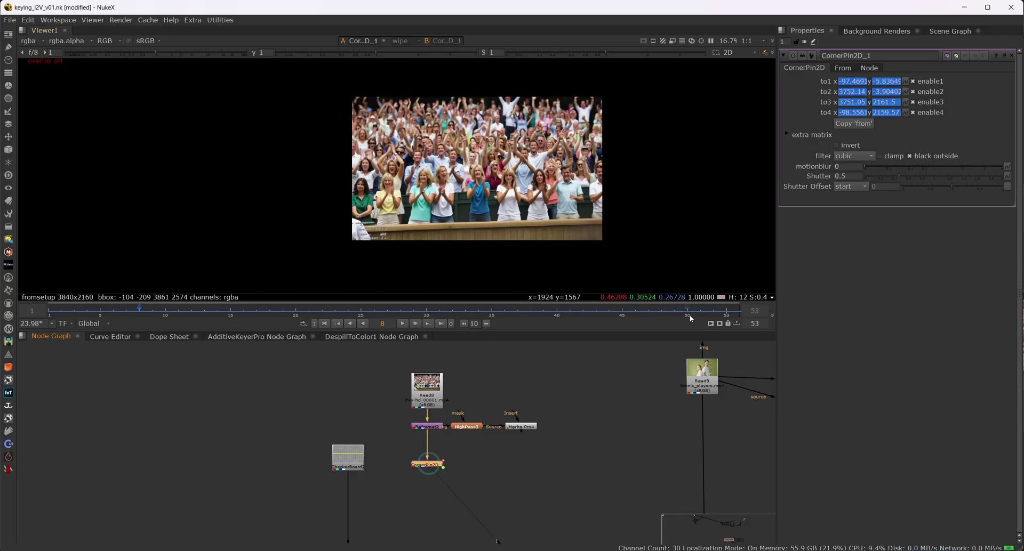
left_click(836, 144)
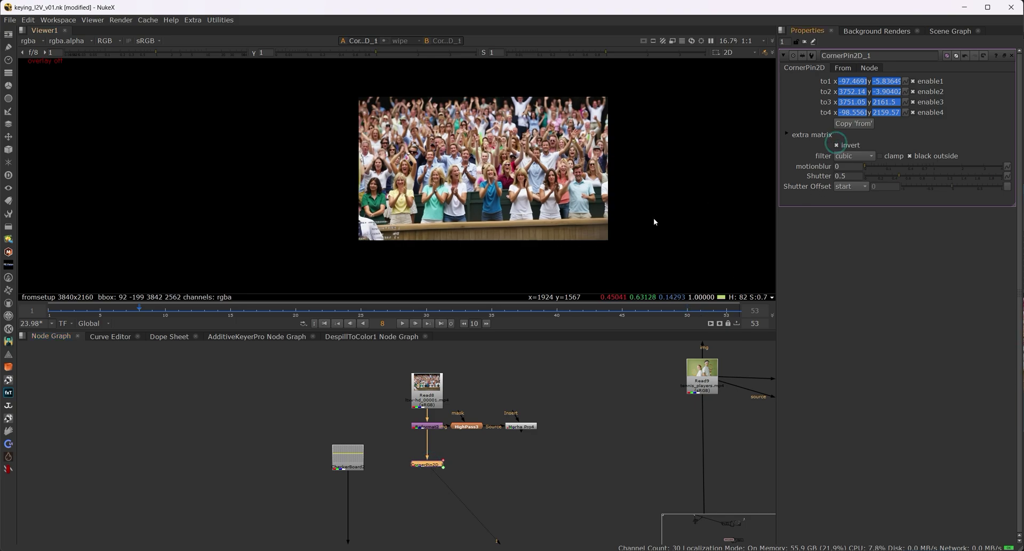
left_click(403, 324)
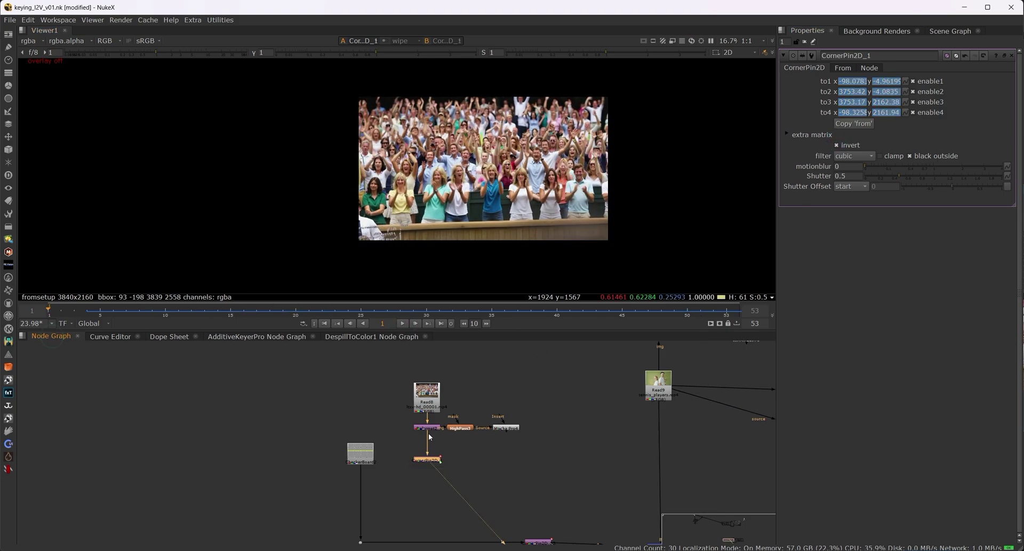
scroll(533, 390, "down", 2)
scroll(389, 455, "up", 3)
Rewire the Dot to the corner-pinned crowd and review the Merge8 composite at frame 25
left_click_drag(354, 450, 450, 440)
scroll(409, 482, "down", 2)
left_click_drag(351, 463, 442, 479)
scroll(517, 459, "down", 3)
left_click_drag(554, 448, 494, 482)
key("1")
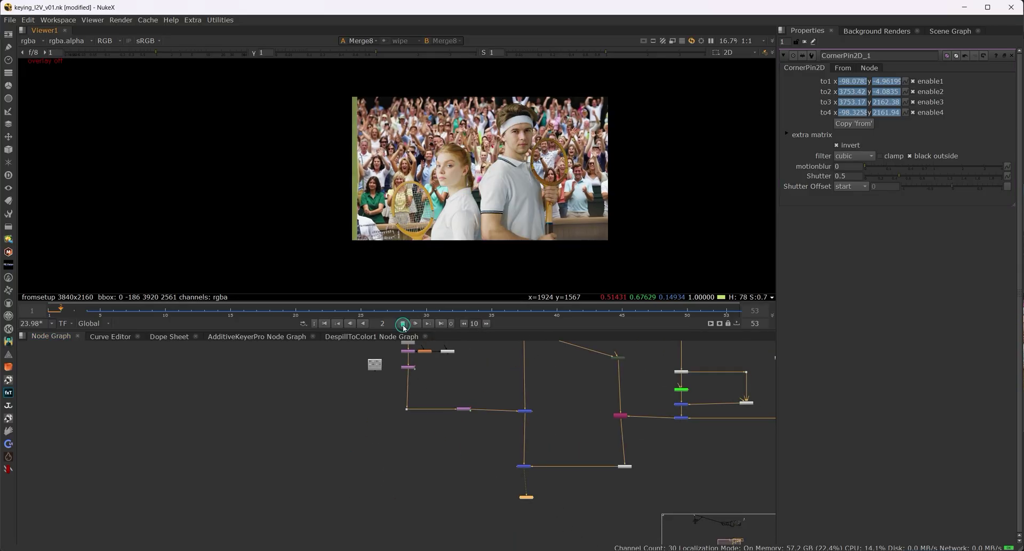
left_click(402, 324)
scroll(445, 205, "up", 2)
scroll(445, 205, "down", 1)
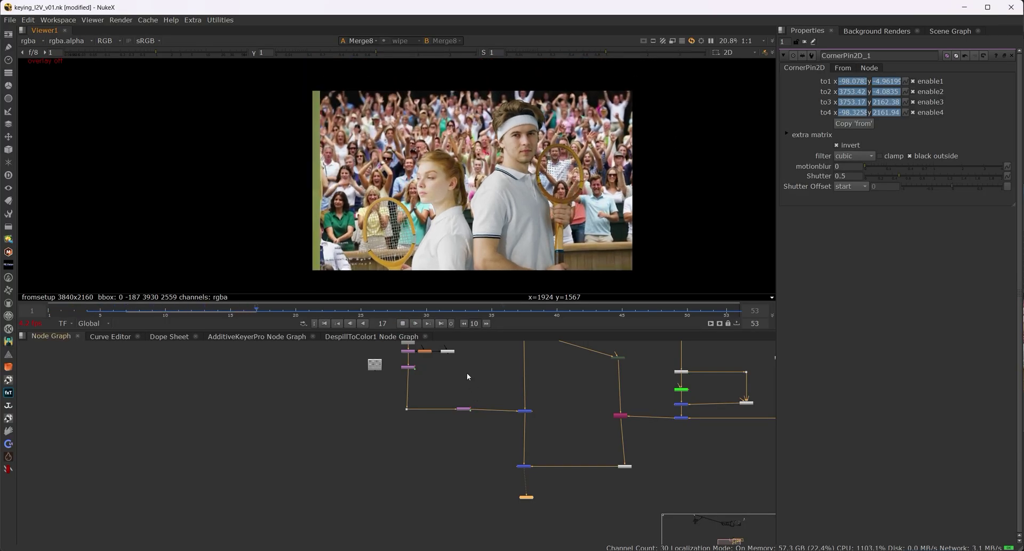
left_click(402, 323)
key("f")
Turn off black outside on CornerPin2D_53 and the crowd's CornerPin2D_1
double_click(450, 410)
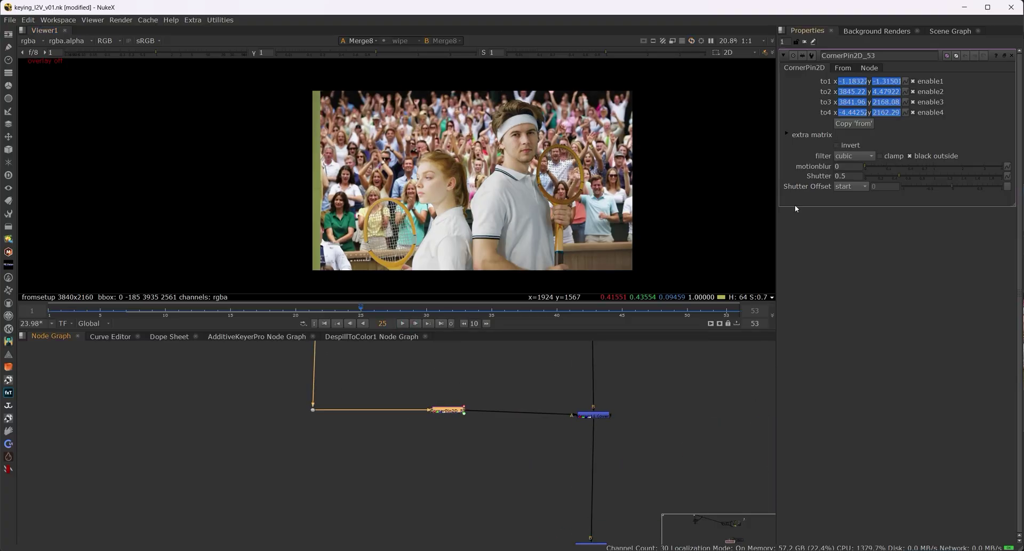
left_click(910, 156)
scroll(491, 414, "down", 5)
scroll(516, 473, "up", 5)
double_click(509, 505)
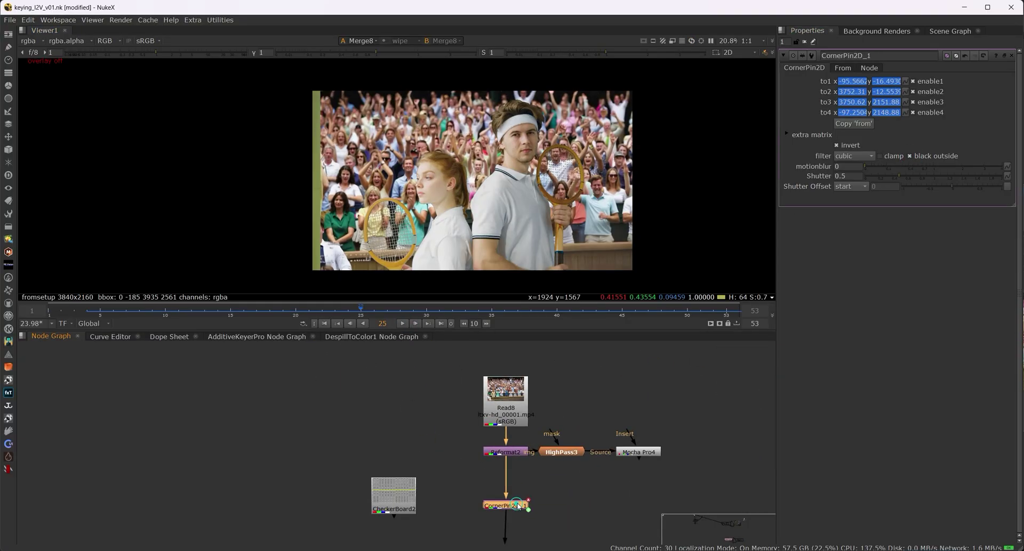
left_click(910, 155)
scroll(585, 449, "down", 5)
Insert a Transform below the corner pin with scale 1.1
key("t")
left_click_drag(587, 450, 555, 451)
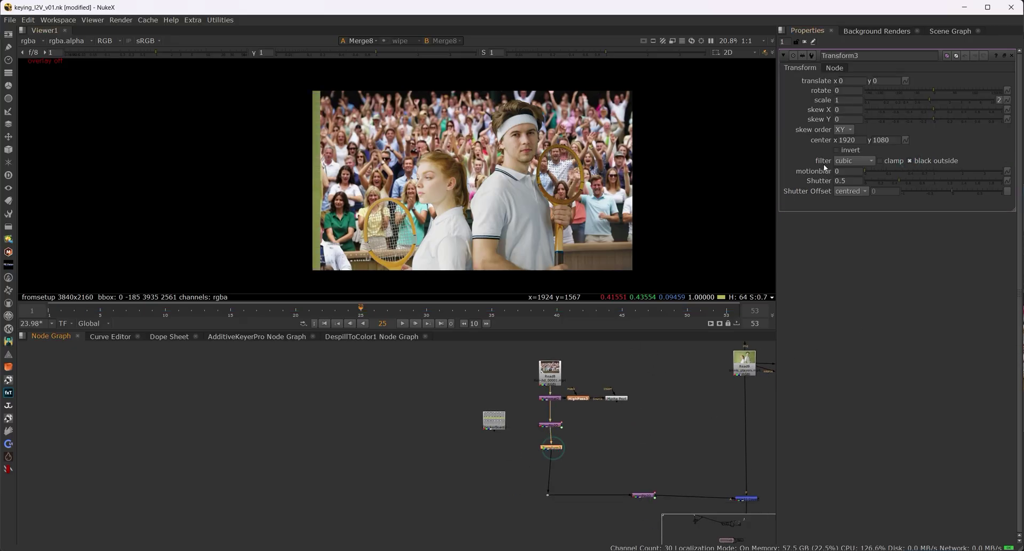
type(".1")
key("Return")
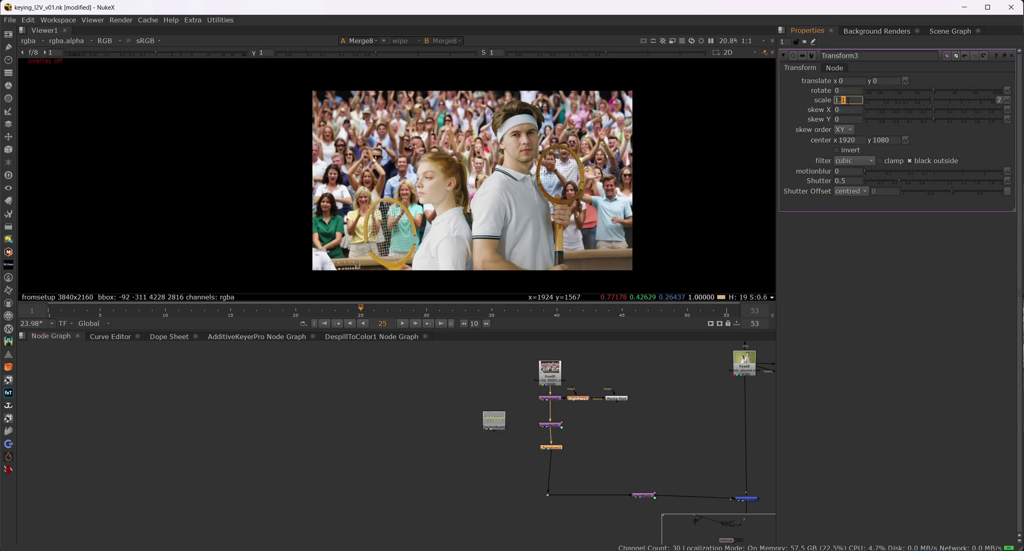
scroll(608, 127, "down", 2)
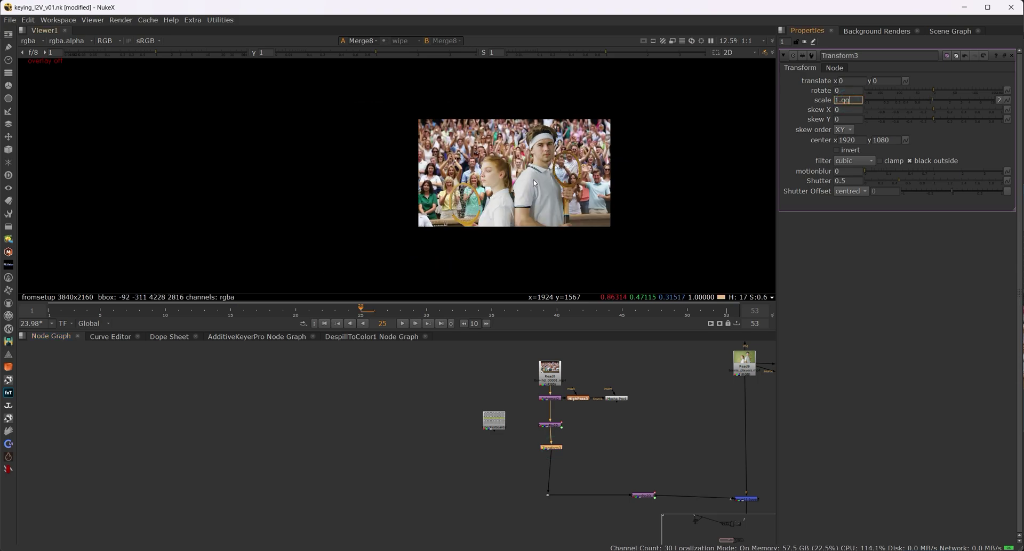
Reposition the crowd with the Transform handle to translate 4, 28
key("o")
scroll(537, 187, "up", 2)
left_click_drag(496, 163, 496, 161)
middle_click_drag(609, 444, 610, 430)
Add a CornerPin2D node into the crowd pipe
key("Tab")
type("c")
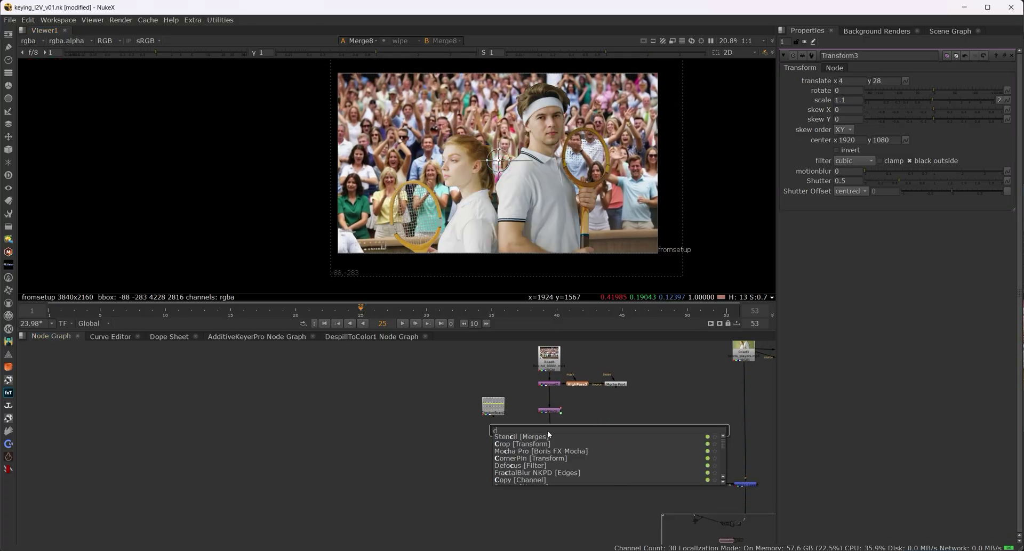
type("o")
left_click(524, 453)
left_click_drag(619, 440, 589, 479)
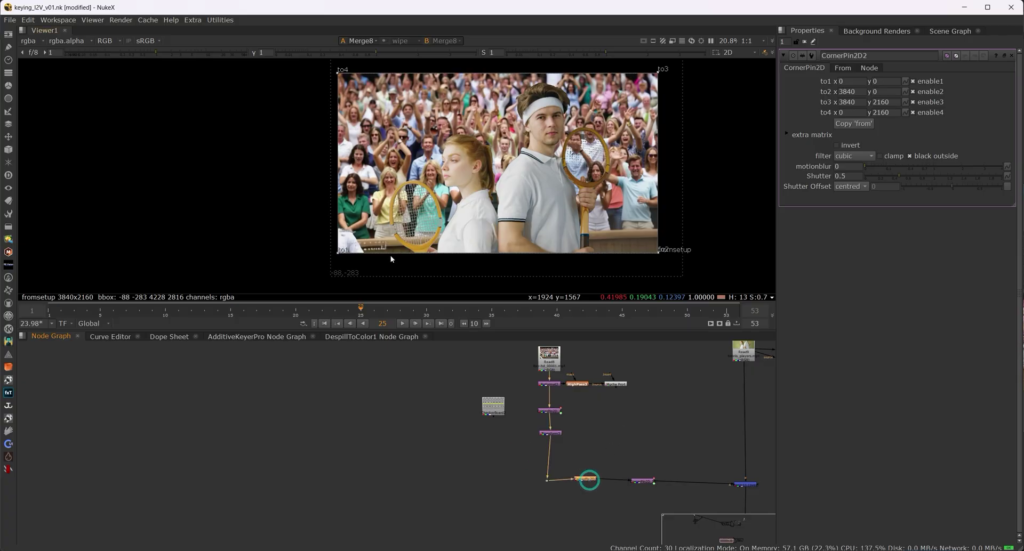
Drag the four corner handles to reshape the crowd behind the players (to3 3734/1892, to4 74/1926)
left_click_drag(341, 255, 340, 249)
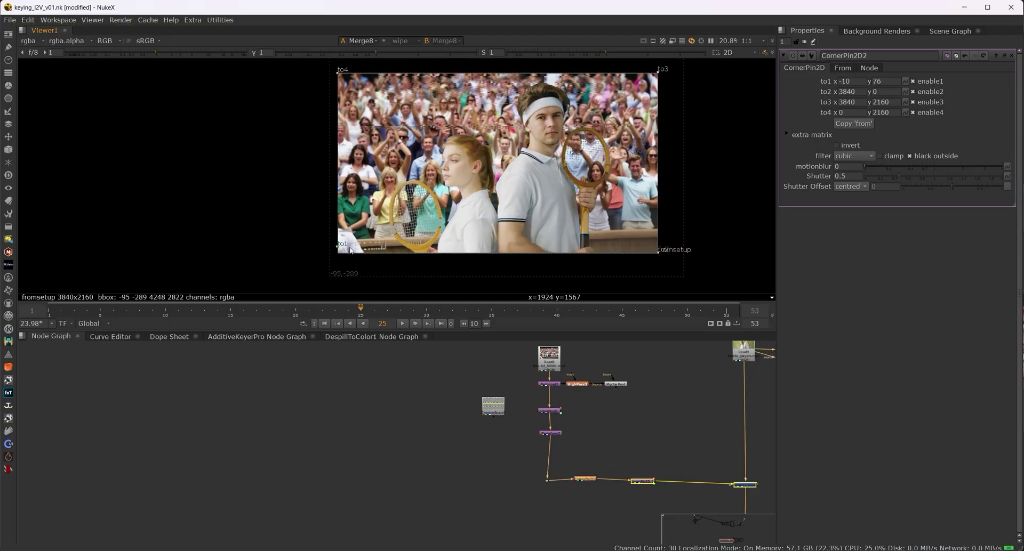
left_click_drag(660, 252, 660, 255)
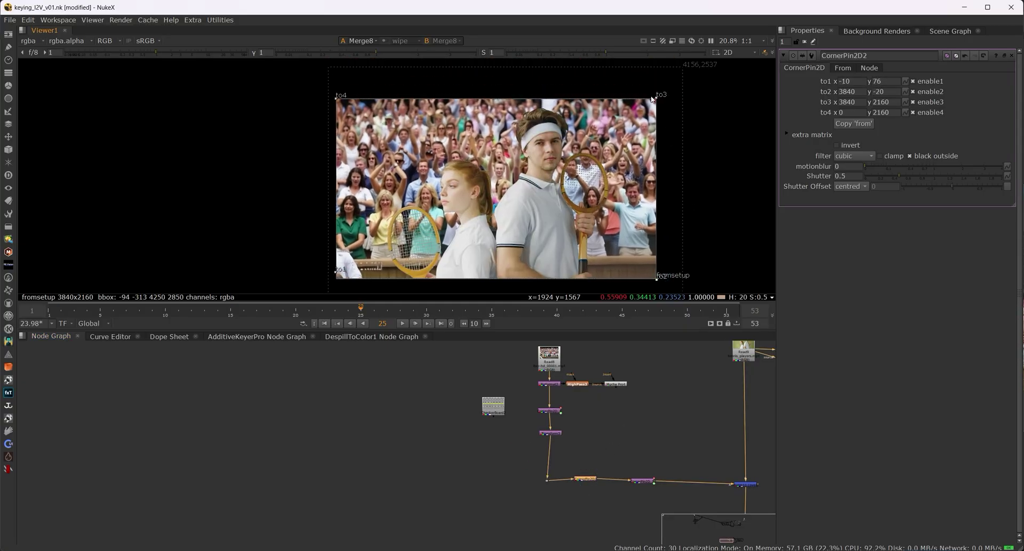
left_click_drag(656, 99, 652, 105)
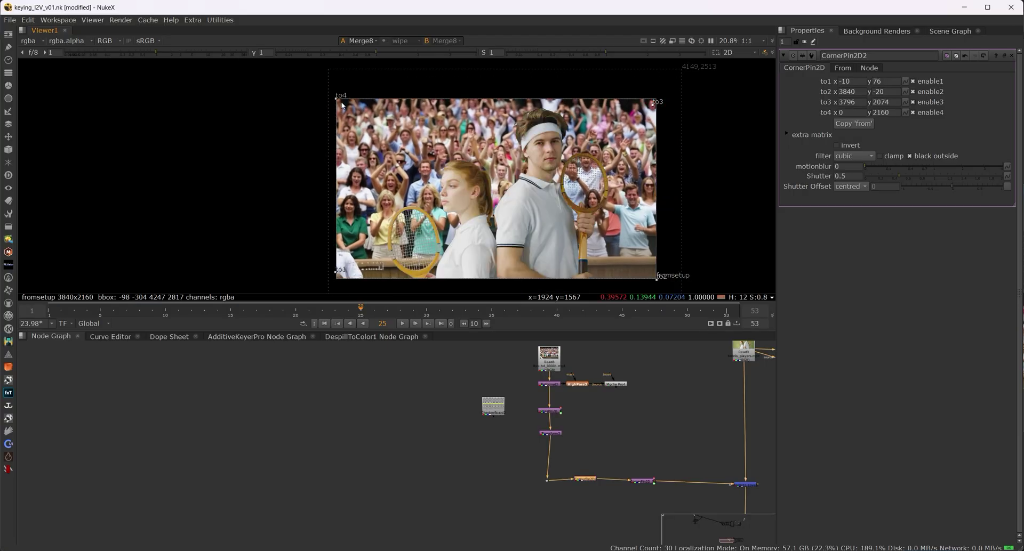
left_click_drag(340, 103, 345, 111)
left_click_drag(657, 104, 653, 115)
left_click_drag(336, 106, 337, 113)
left_click_drag(654, 115, 652, 119)
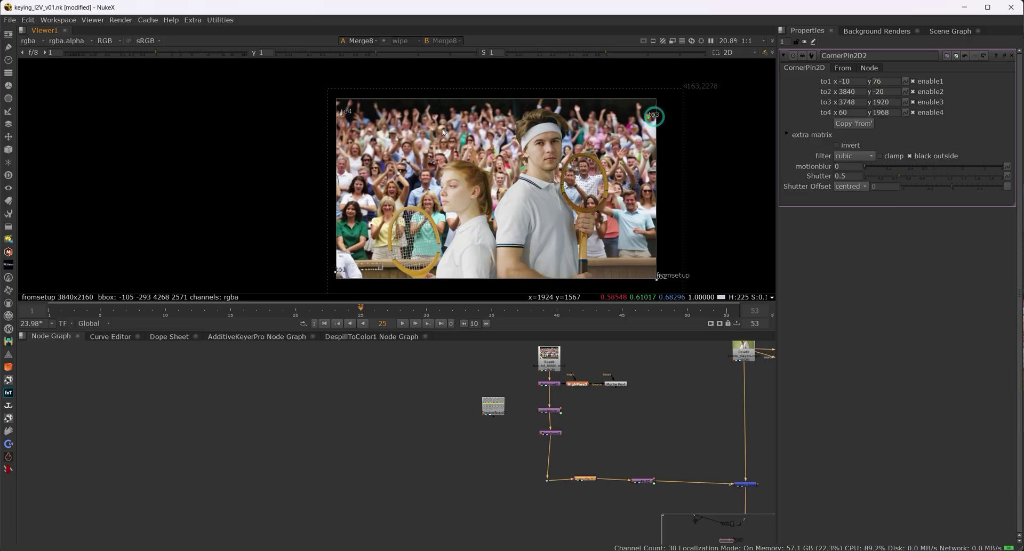
left_click_drag(341, 110, 344, 113)
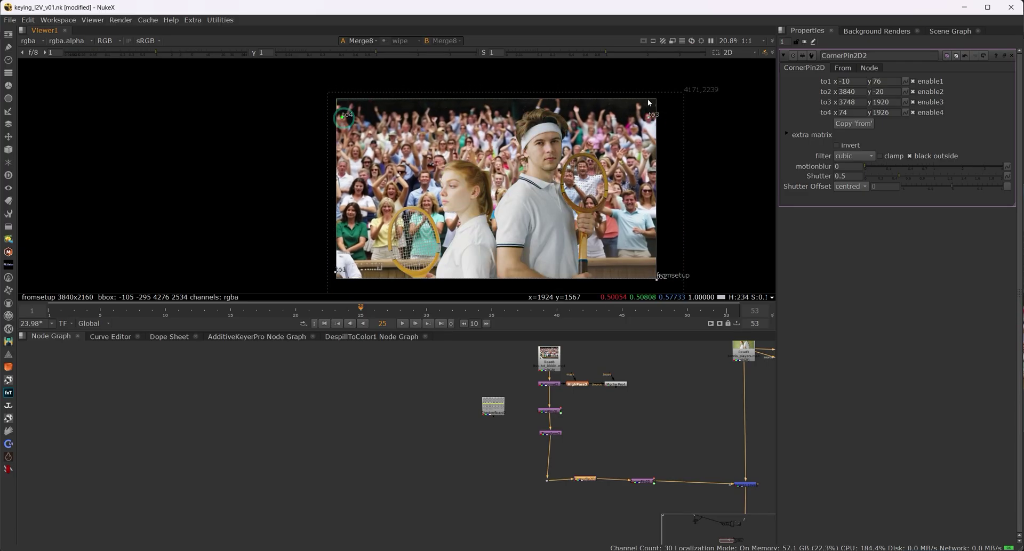
left_click_drag(649, 120, 648, 123)
scroll(591, 421, "down", 5)
Shift the existing nodes and the crowd Read aside to make room, discarding a stray depth generator
left_click_drag(539, 354, 390, 368)
left_click(498, 379)
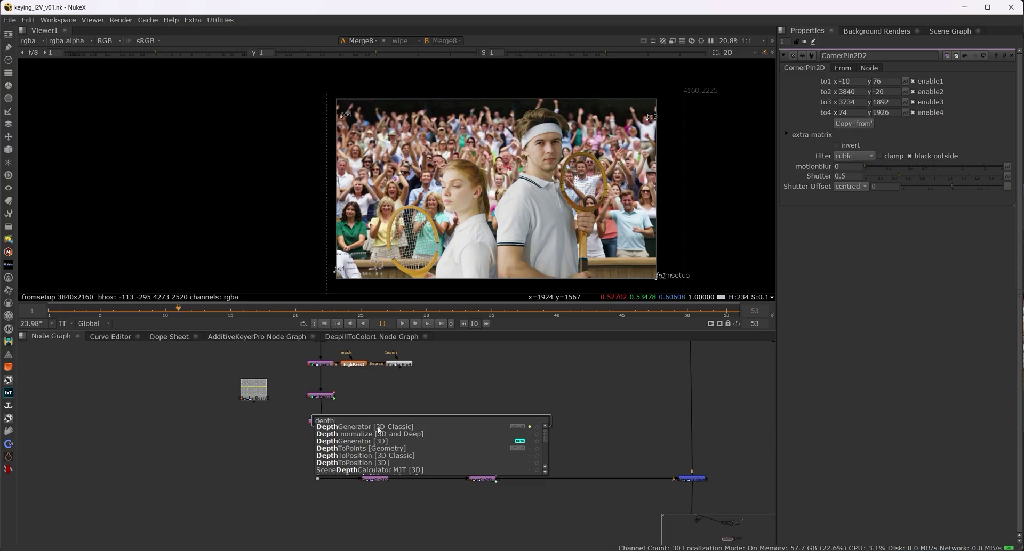
left_click(378, 427)
key("Delete")
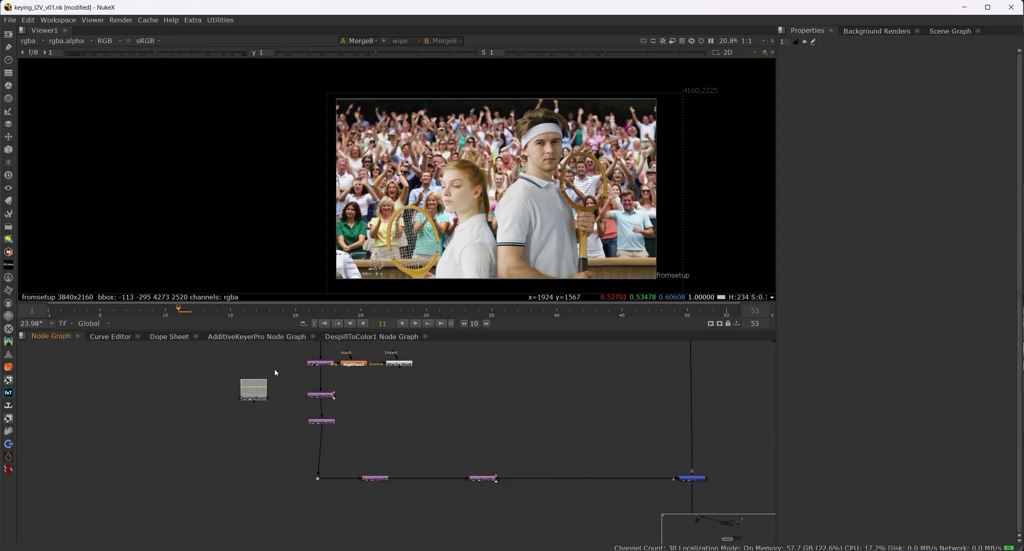
Add a Cattery MiDaS depth estimation node fed by the corner-pinned crowd and view its output
left_click(15, 303)
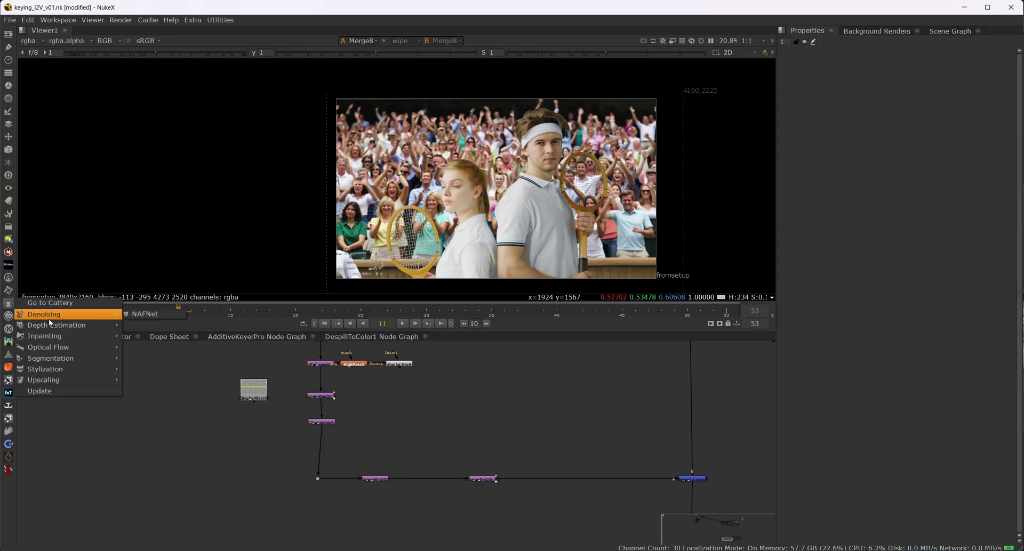
mouse_move(86, 326)
left_click(150, 324)
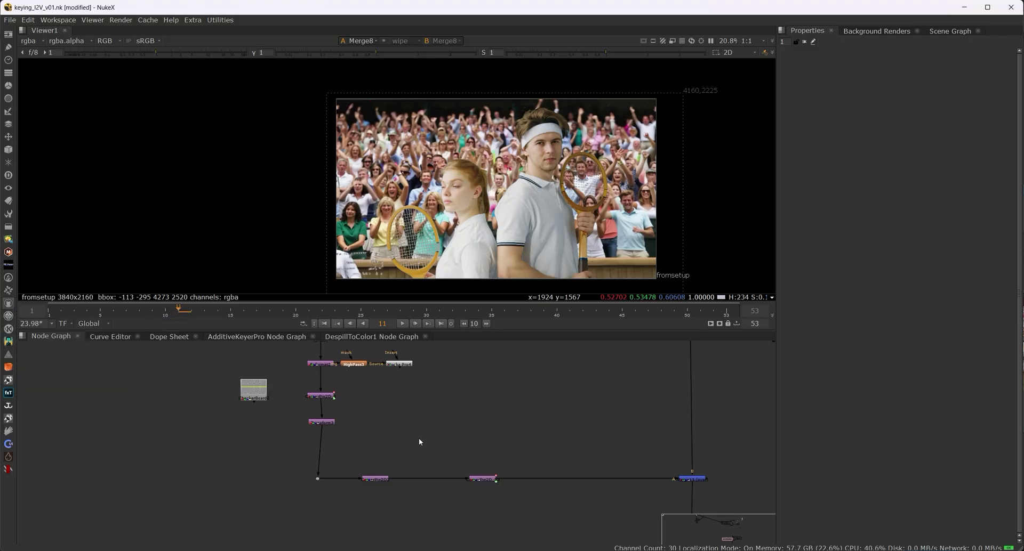
left_click_drag(425, 424, 330, 403)
left_click_drag(369, 478, 344, 479)
left_click_drag(441, 427, 384, 432)
key("1")
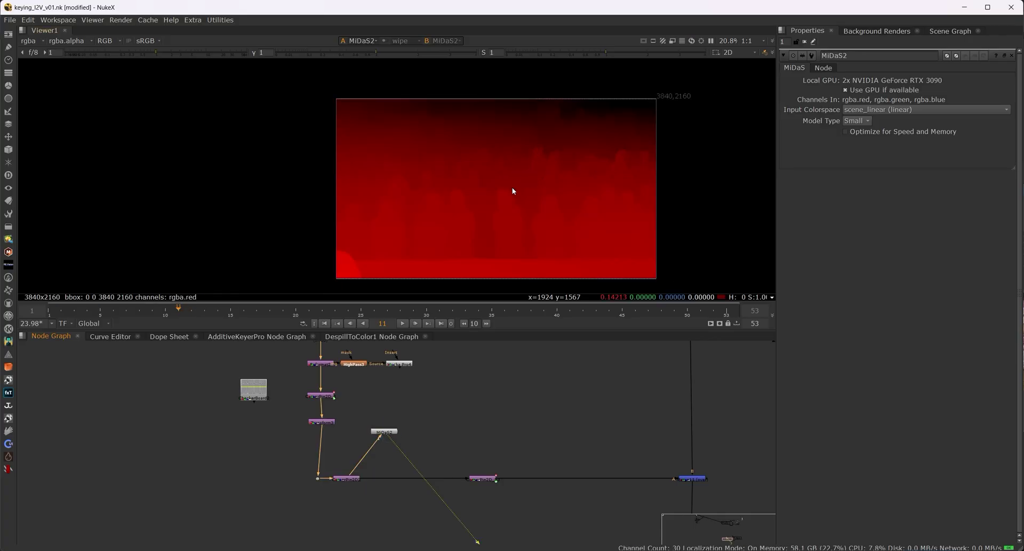
Add a Shuffle below MiDaS that routes the red depth channel into alpha
key("Tab")
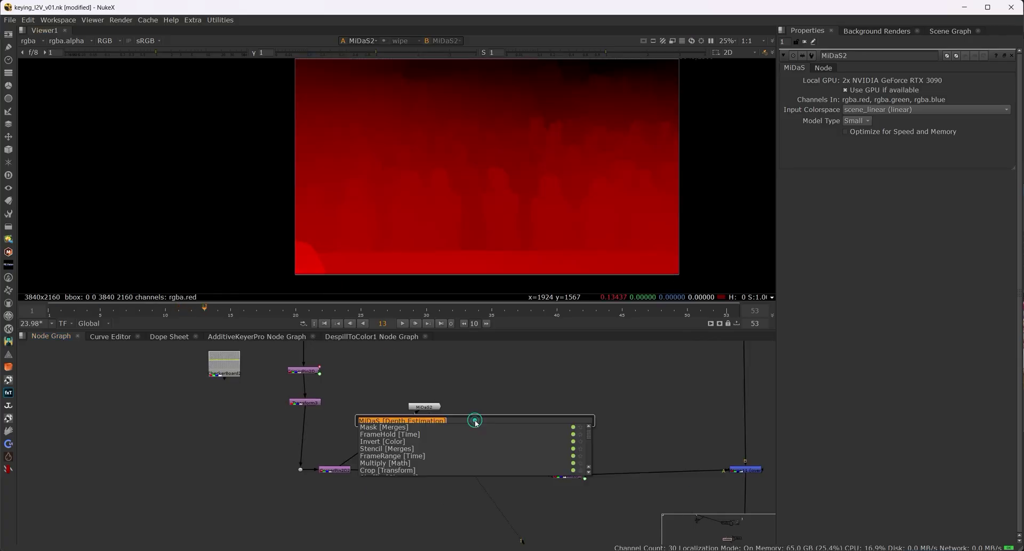
type("shuffle")
key("Return")
left_click(435, 438)
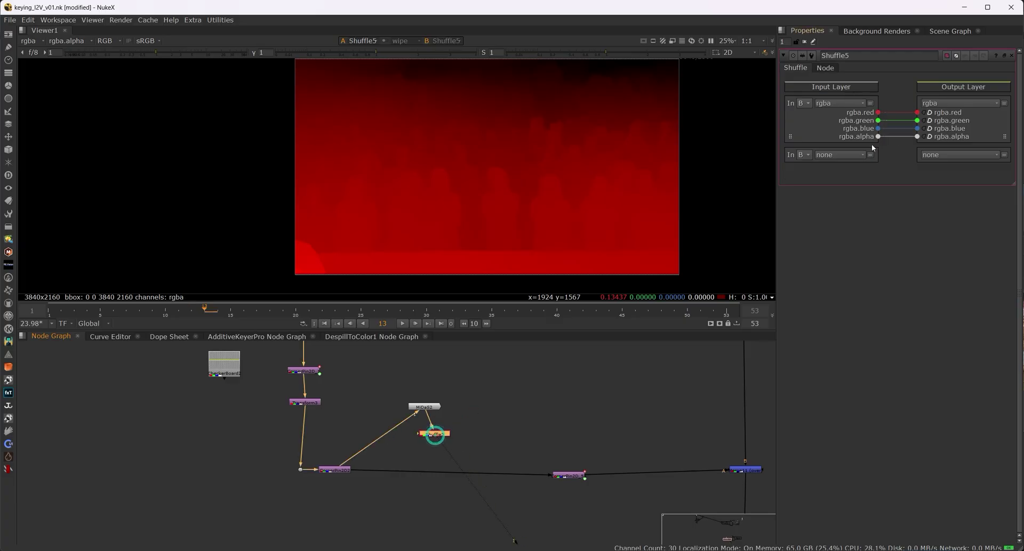
left_click_drag(915, 115, 917, 137)
key("a")
Grade the depth matte on all rgba channels, raising the whitepoint to darken it
key("g")
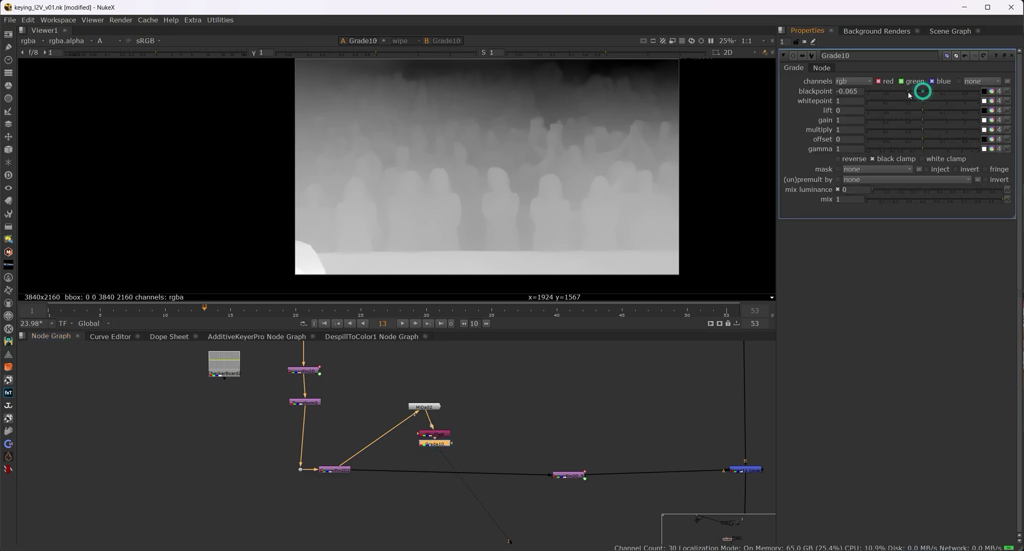
left_click(867, 81)
left_click(864, 122)
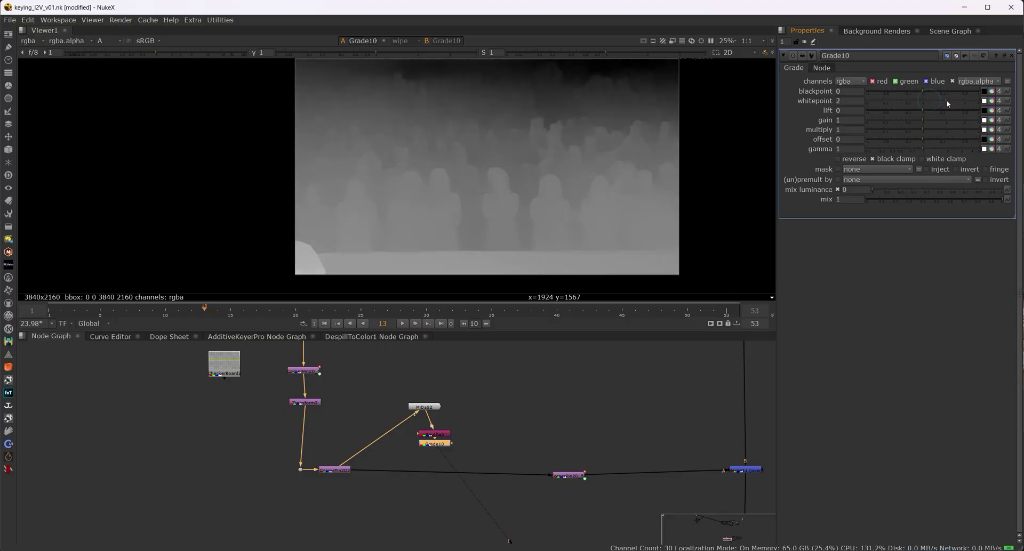
mouse_move(928, 101)
left_mouse_down()
mouse_move(943, 104)
mouse_move(932, 91)
mouse_move(946, 92)
left_mouse_up()
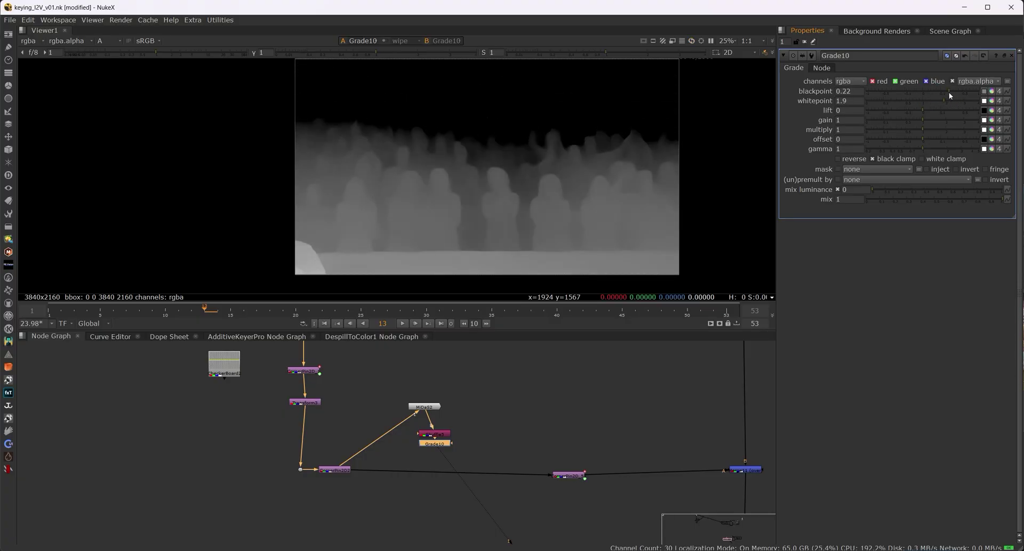
middle_click_drag(511, 374, 538, 355)
left_click_drag(460, 416, 492, 428)
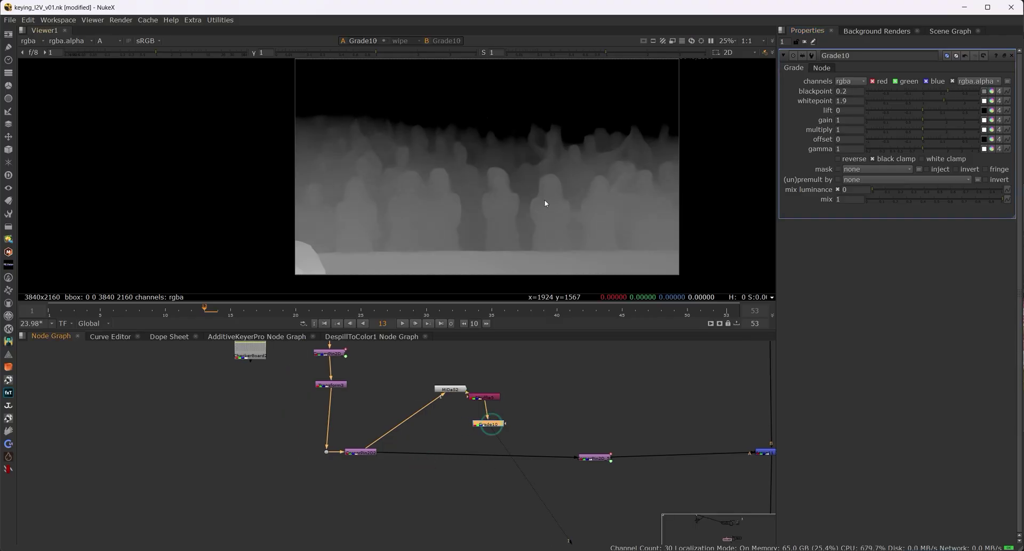
middle_click_drag(455, 430, 468, 414)
Insert a Copy node in the crowd pipe that takes alpha from the graded depth
key("Tab")
type("cop")
left_click(373, 436)
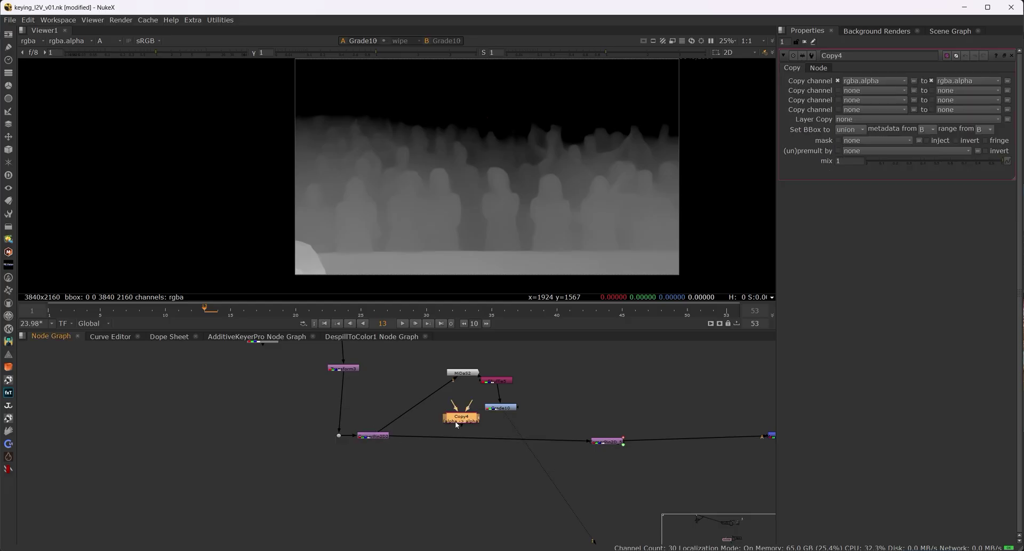
left_click_drag(455, 422, 438, 436)
left_click_drag(491, 414, 495, 412)
key("Tab")
Insert a ZDefocus after the Copy node using rgba.alpha as its depth channel
type("zde")
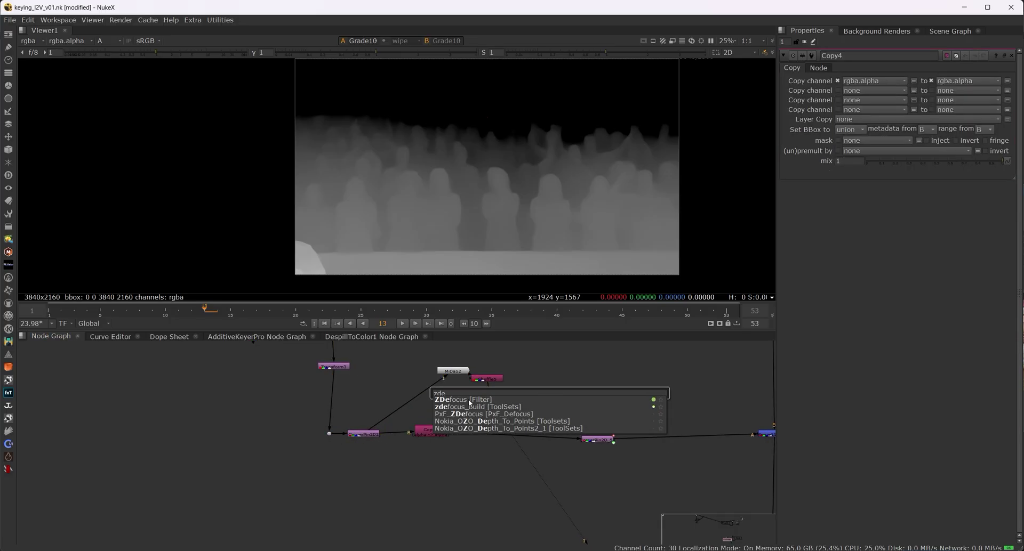
left_click(469, 400)
left_click_drag(469, 401, 490, 430)
key("1")
left_click(856, 119)
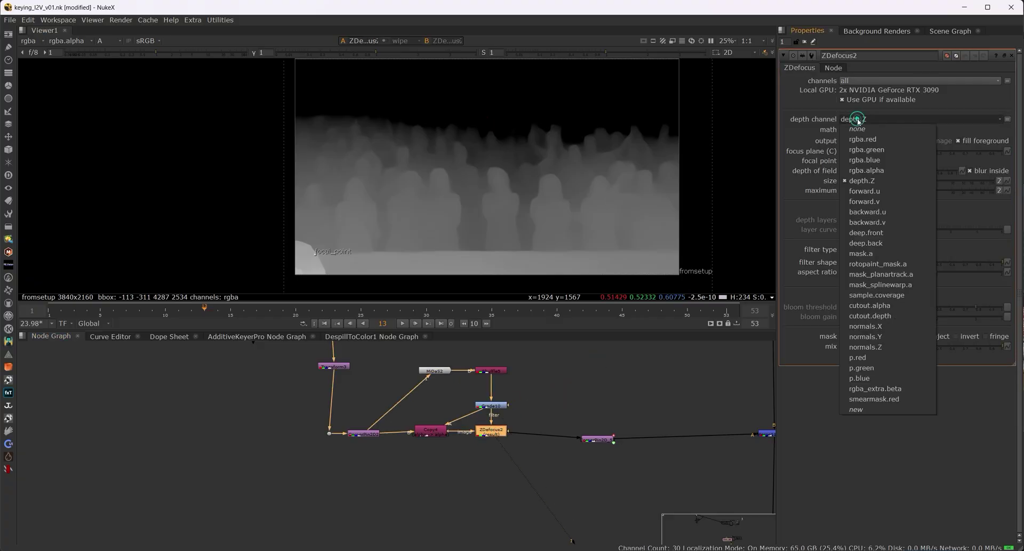
left_click(875, 170)
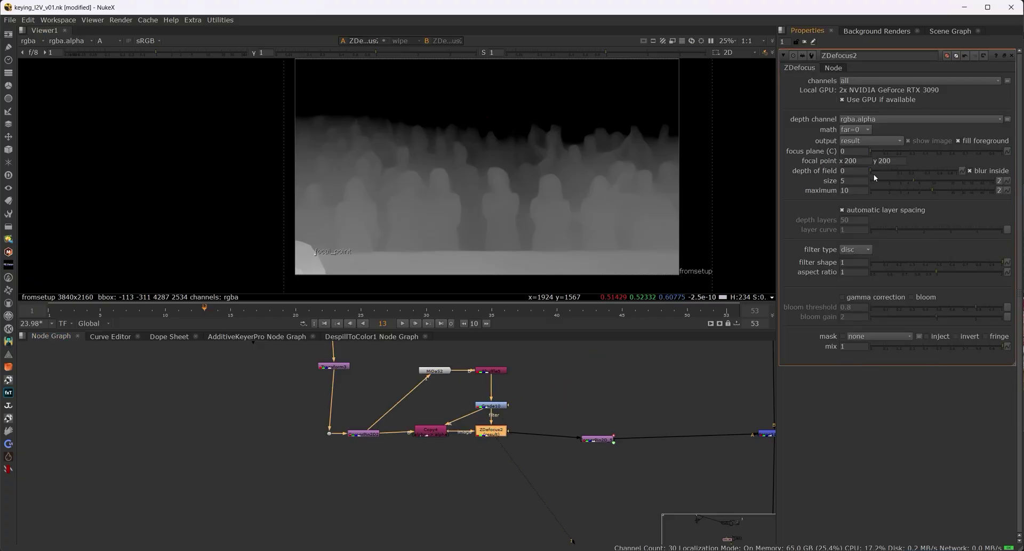
Check the Copy output and tidy the layout of the depth and defocus nodes
left_click(436, 439)
key("1")
left_click(497, 434)
middle_click_drag(496, 434, 477, 446)
left_click_drag(517, 354, 350, 485)
key("l")
left_click(548, 427)
Focus the ZDefocus on the centre crowd and set blur size 48, maximum 84
middle_click_drag(578, 450, 454, 448)
left_click(642, 443)
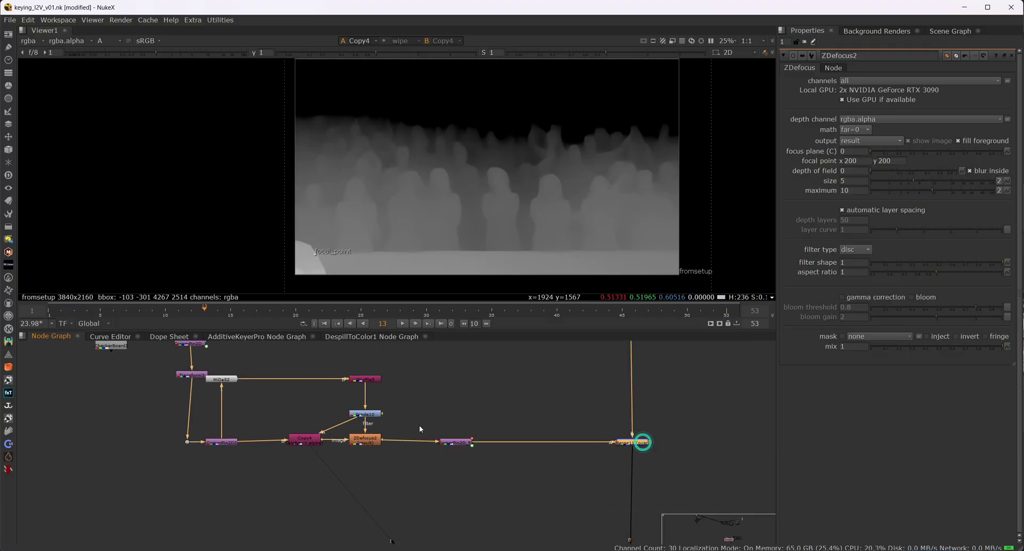
left_click(373, 440)
key("1")
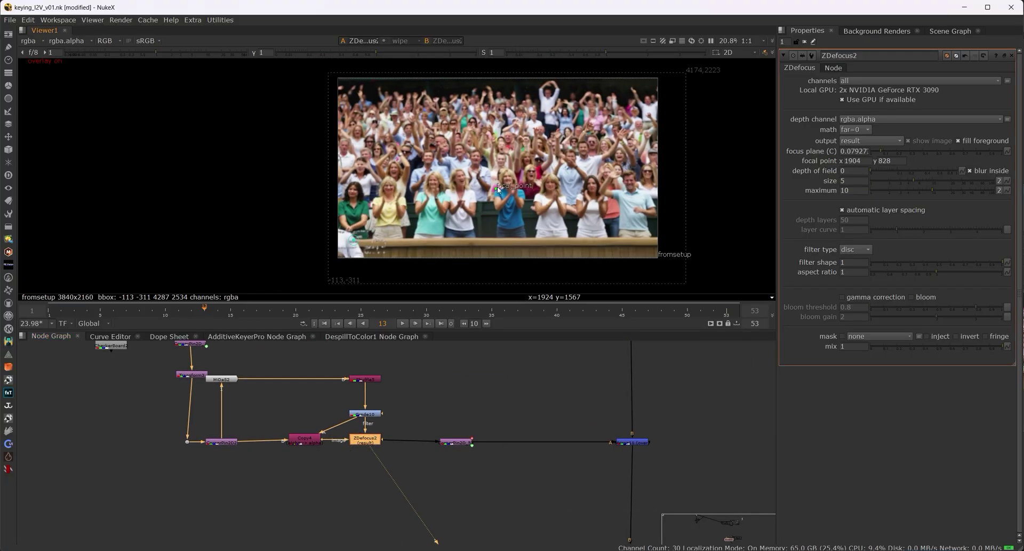
left_click_drag(355, 241, 506, 189)
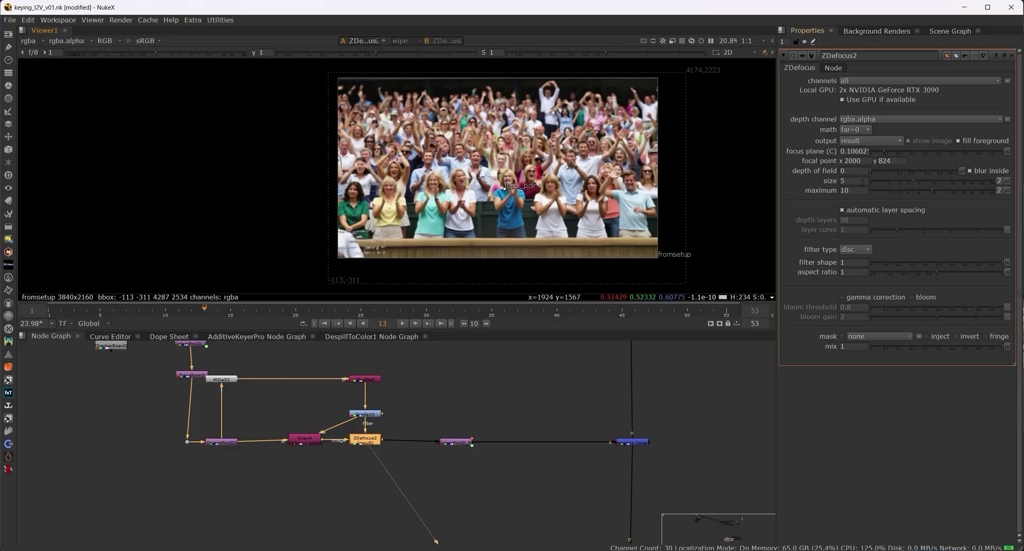
left_click(949, 190)
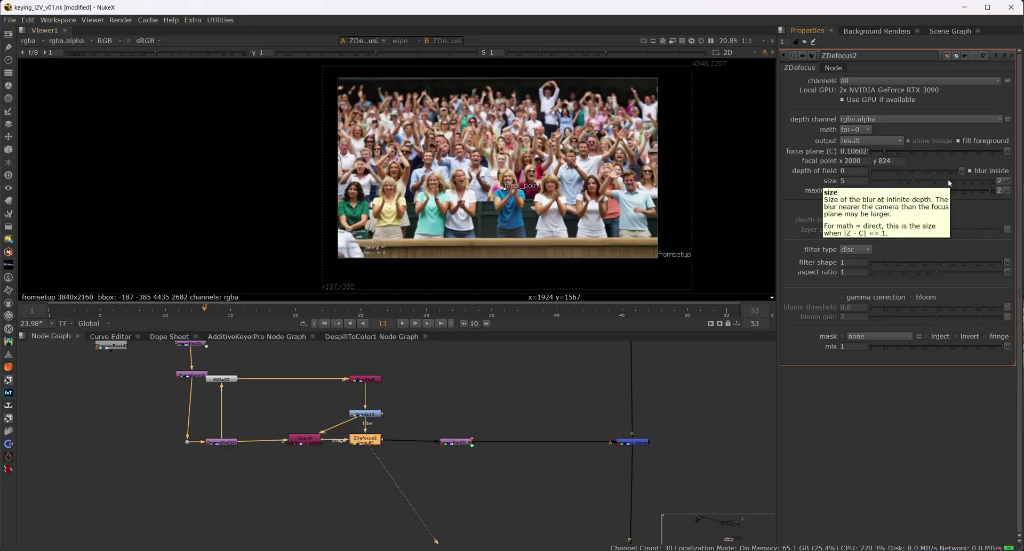
left_click(964, 182)
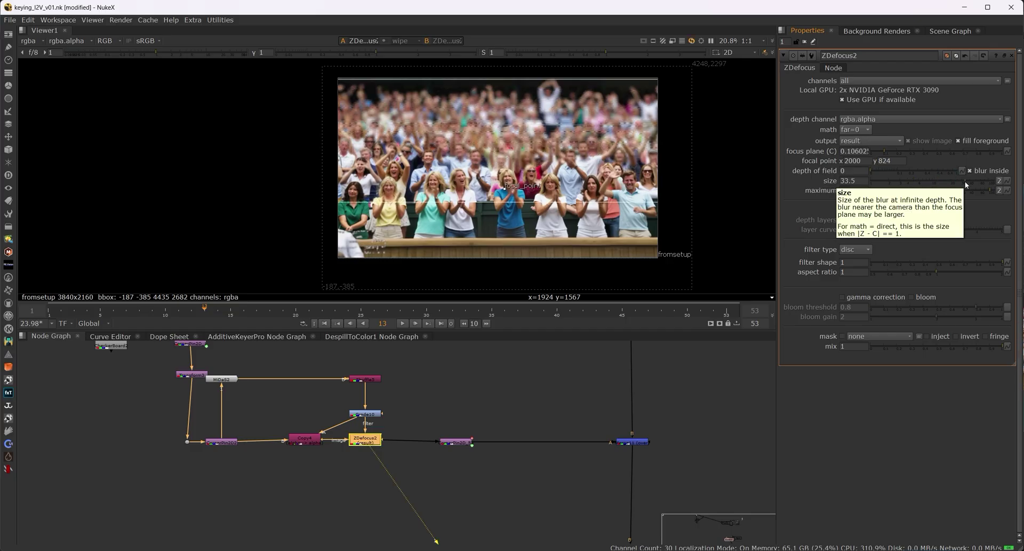
left_click(959, 181)
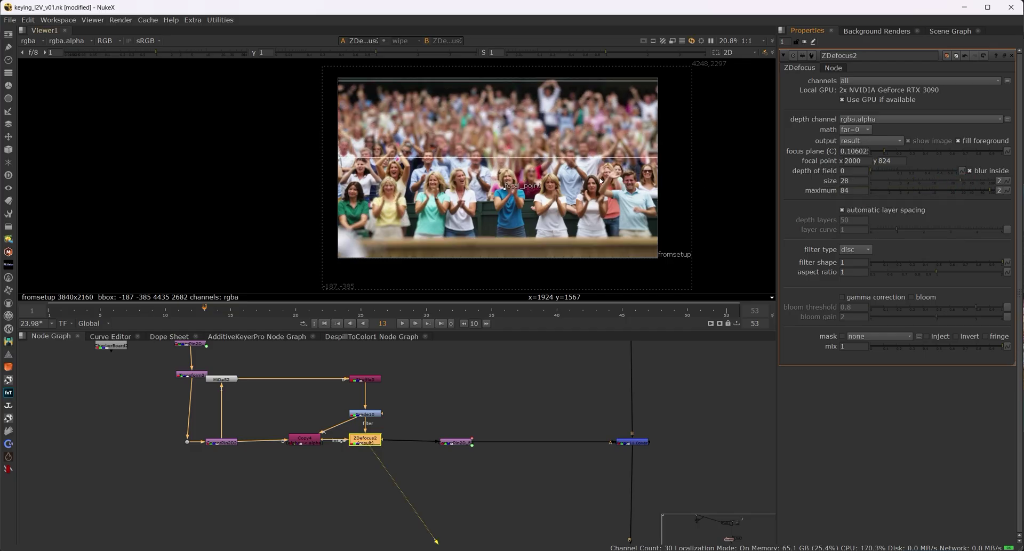
left_click_drag(507, 187, 496, 256)
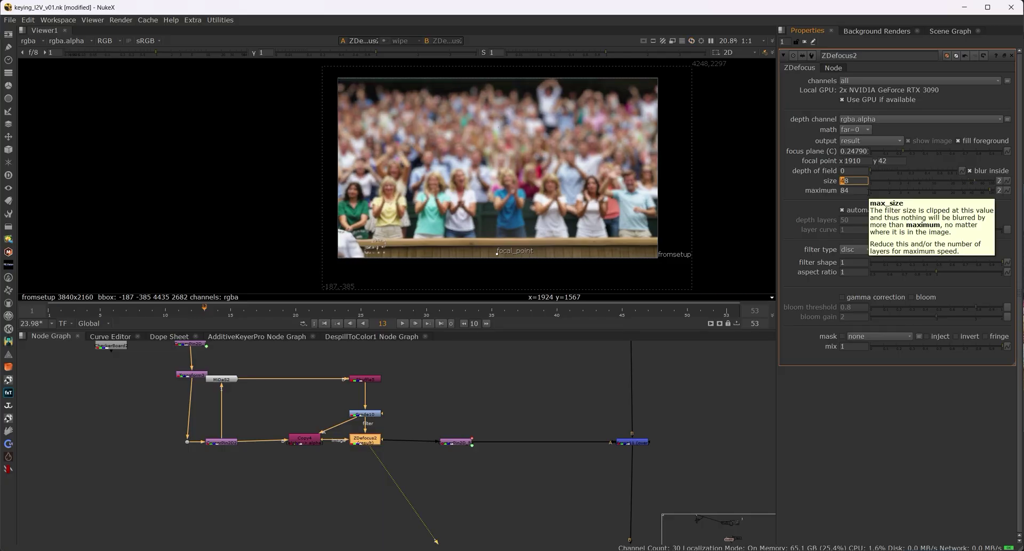
scroll(587, 426, "down", 3)
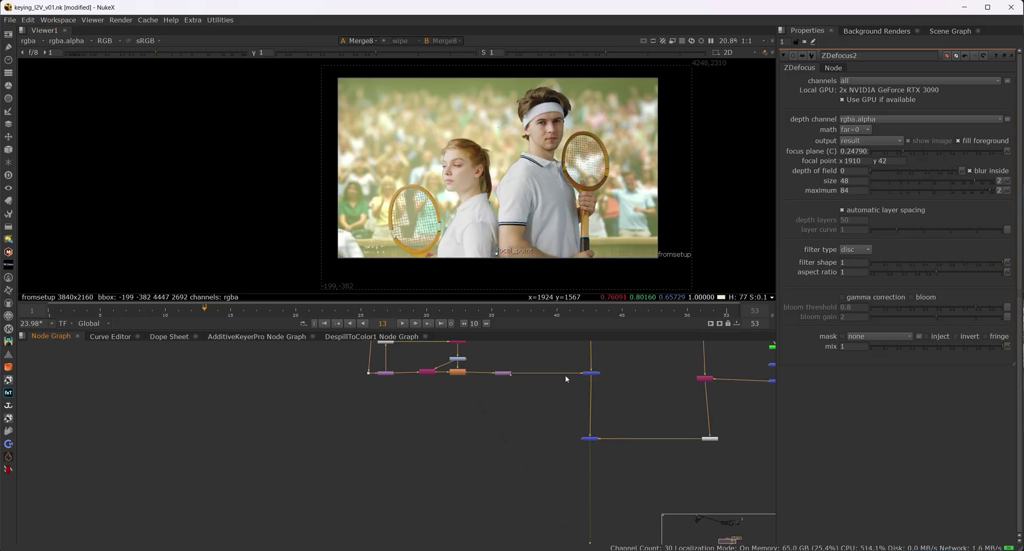
Insert a Shuffle into the crowd-to-merge pipe that stops passing alpha through
scroll(561, 396, "up", 4)
key("Tab")
type("sh")
key("Return")
scroll(532, 418, "up", 3)
left_click(534, 437)
left_click(930, 137)
Add a Defocus node directly after the ZDefocus in the crowd branch
middle_click_drag(619, 478, 630, 450)
middle_click_drag(384, 423, 586, 464)
middle_click_drag(653, 407, 581, 418)
left_click(581, 418)
key("Tab")
type("defocus")
key("Return")
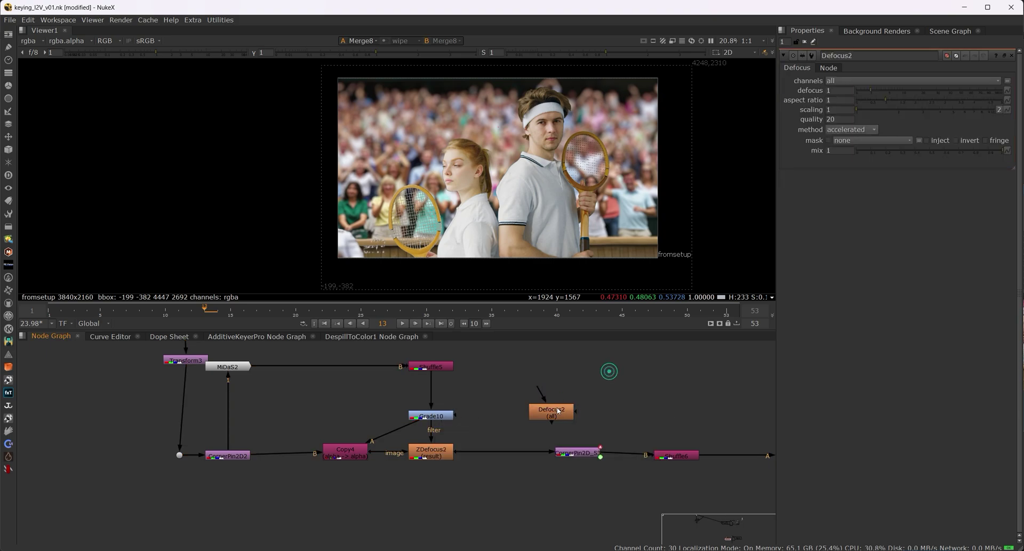
left_click_drag(558, 412, 507, 452)
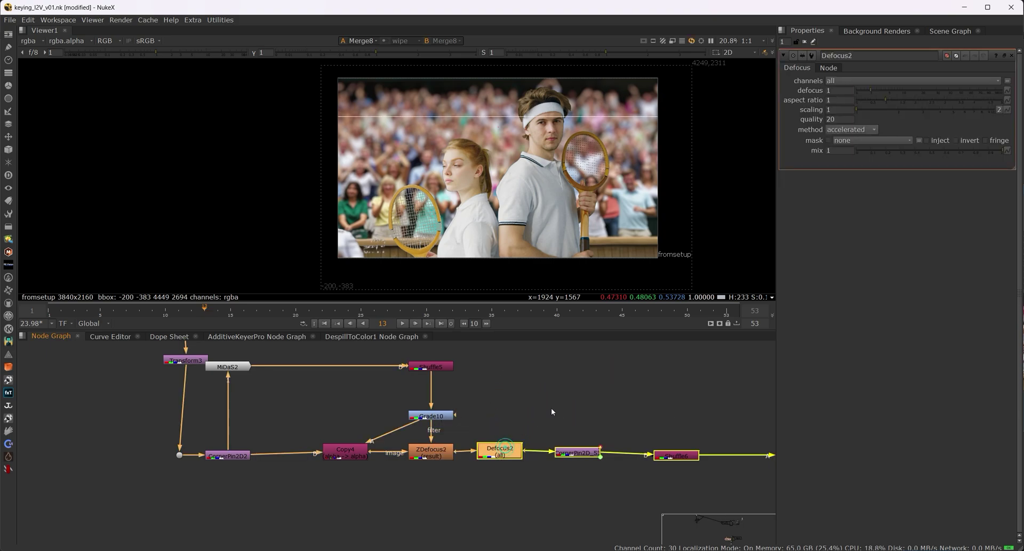
Set the Defocus amount to 33
left_click(634, 344)
type("12")
key("Return")
left_click(877, 234)
View Merge8, the composite of the players over the blurred crowd
scroll(603, 398, "down", 3)
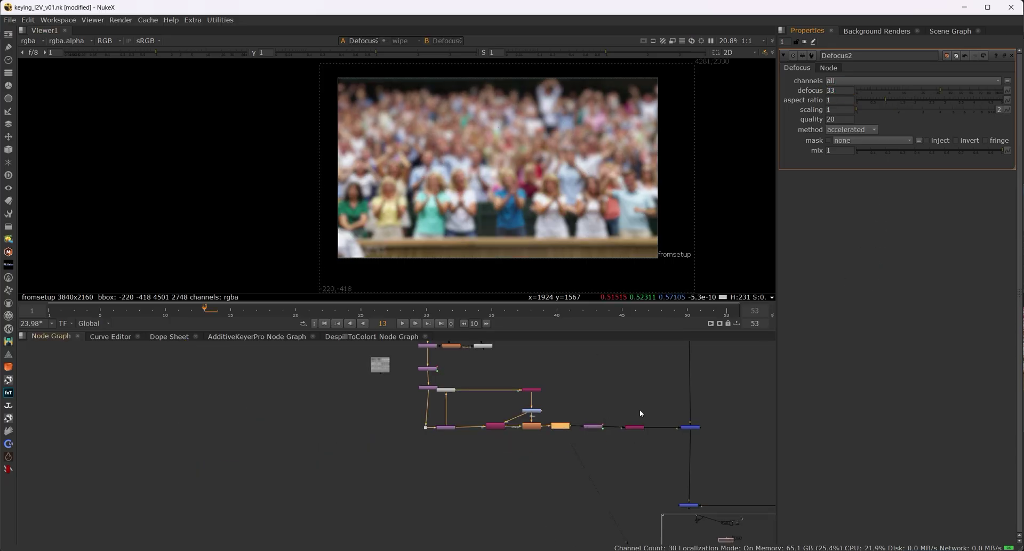
scroll(587, 428, "down", 3)
left_click(587, 387)
key("1")
scroll(606, 420, "up", 3)
Insert a ColorSmear node between the Merge and Premult2
scroll(610, 447, "up", 2)
key("Tab")
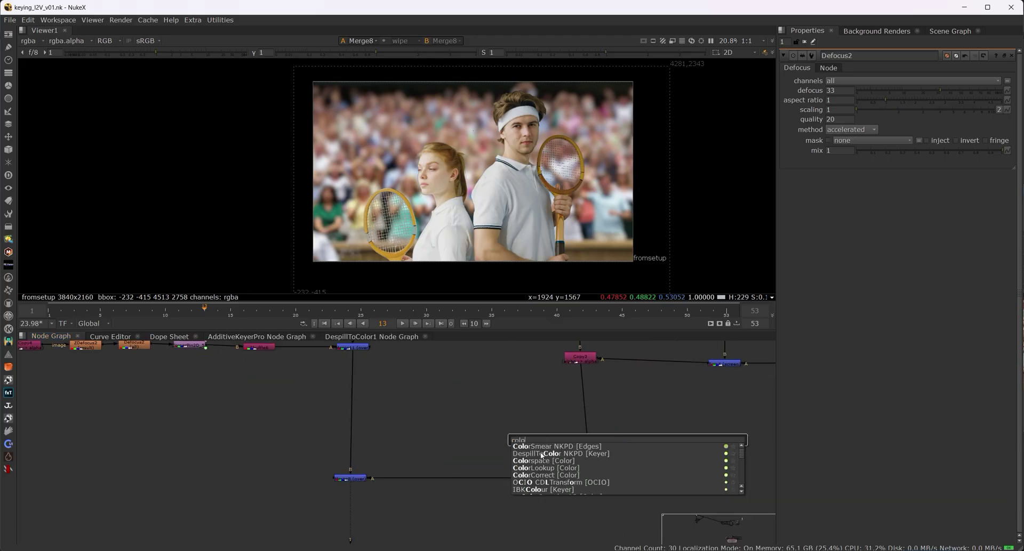
left_click(543, 449)
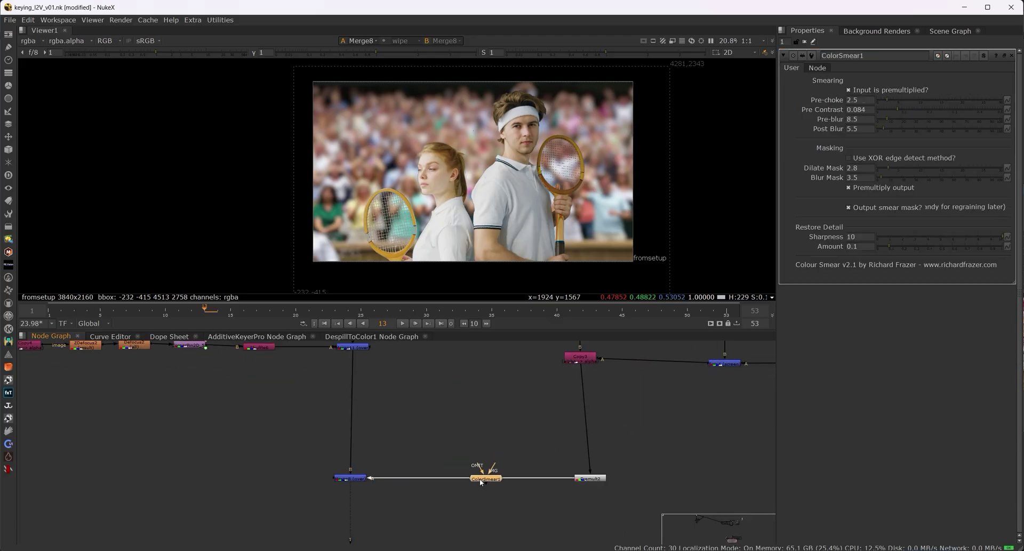
left_click(480, 479)
left_click(479, 479)
scroll(430, 166, "up", 6)
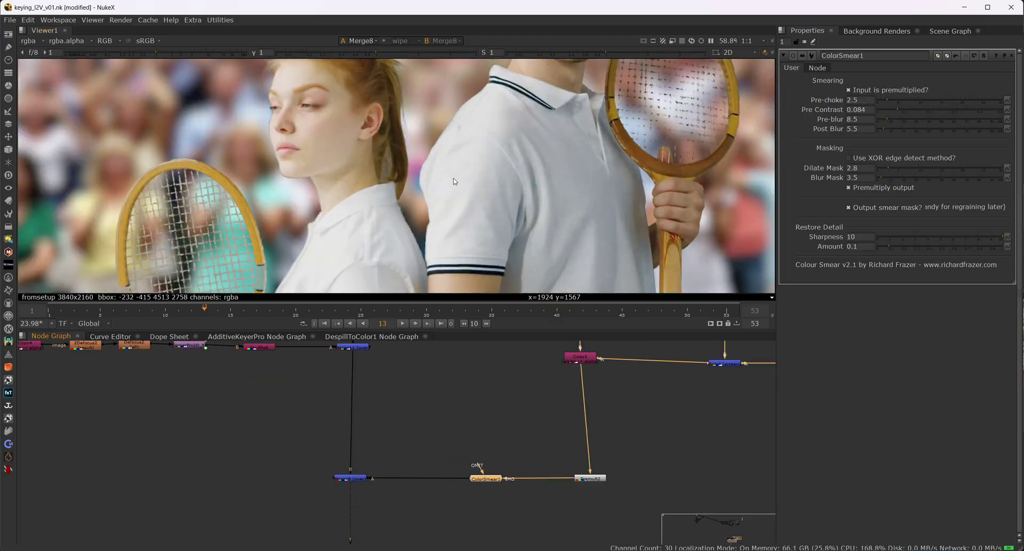
scroll(455, 171, "down", 3)
scroll(581, 169, "up", 7)
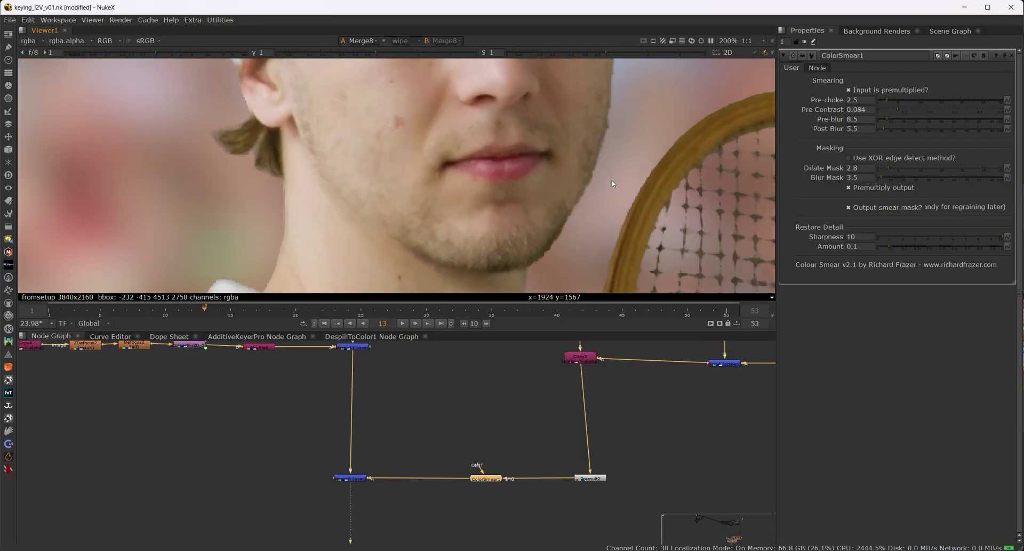
middle_click_drag(645, 449, 573, 464)
Insert ColorLookup1 between the Copy and Merge nodes and view its output
key("Tab")
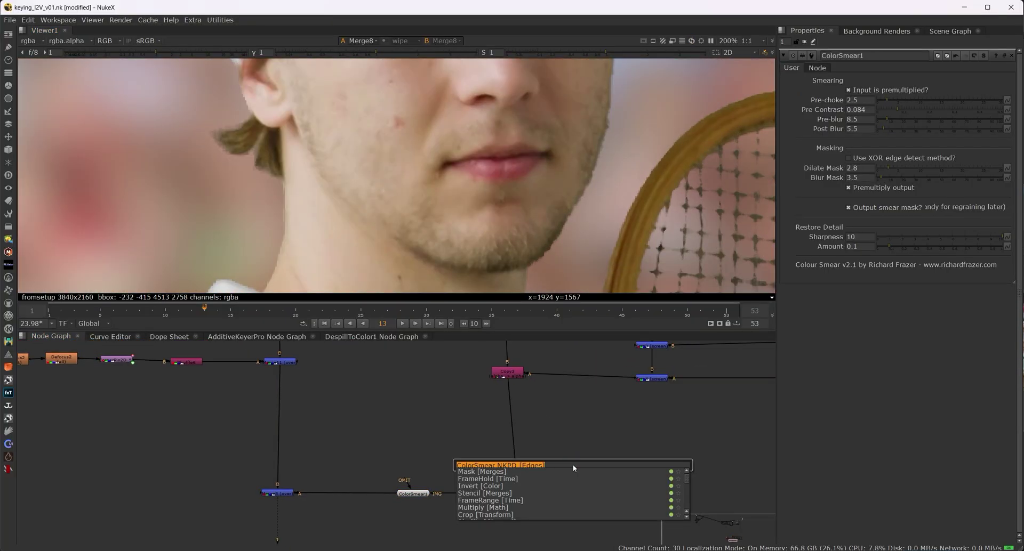
type("lorLookup [Color")
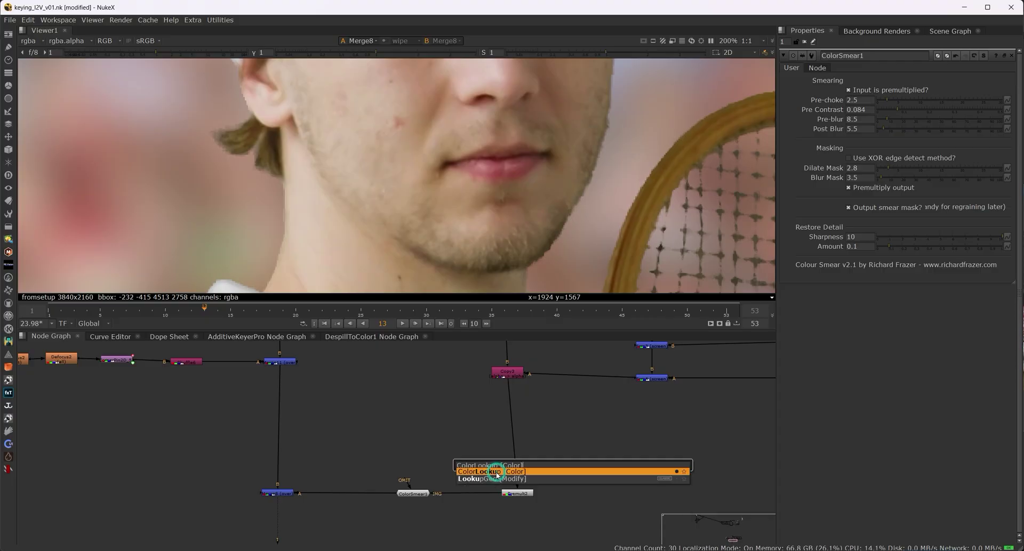
left_click(494, 472)
left_click(617, 413)
left_click_drag(516, 457, 512, 487)
key("1")
Smooth ColorLookup1's alpha curve into an S-shape while viewing the matte, then disable the node
scroll(562, 229, "down", 2)
key("a")
scroll(566, 223, "down", 2)
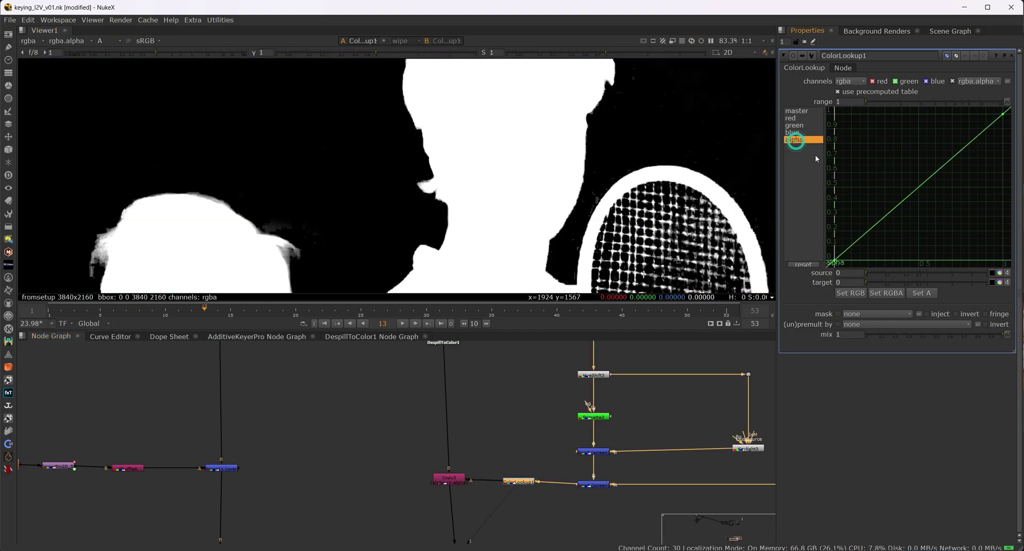
key("ctrl+a")
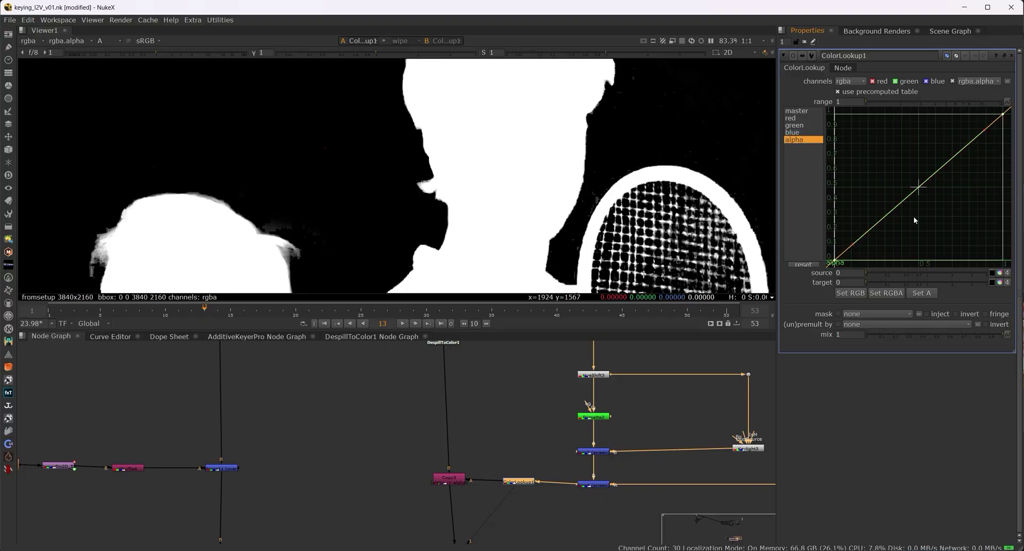
key("h")
scroll(631, 170, "down", 2)
scroll(591, 219, "up", 5)
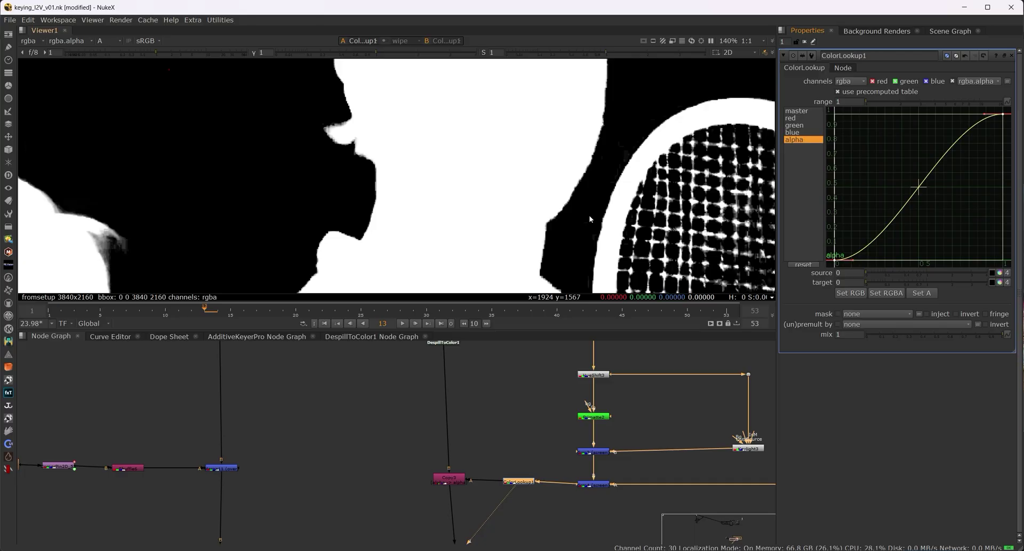
key("d")
scroll(590, 219, "down", 1)
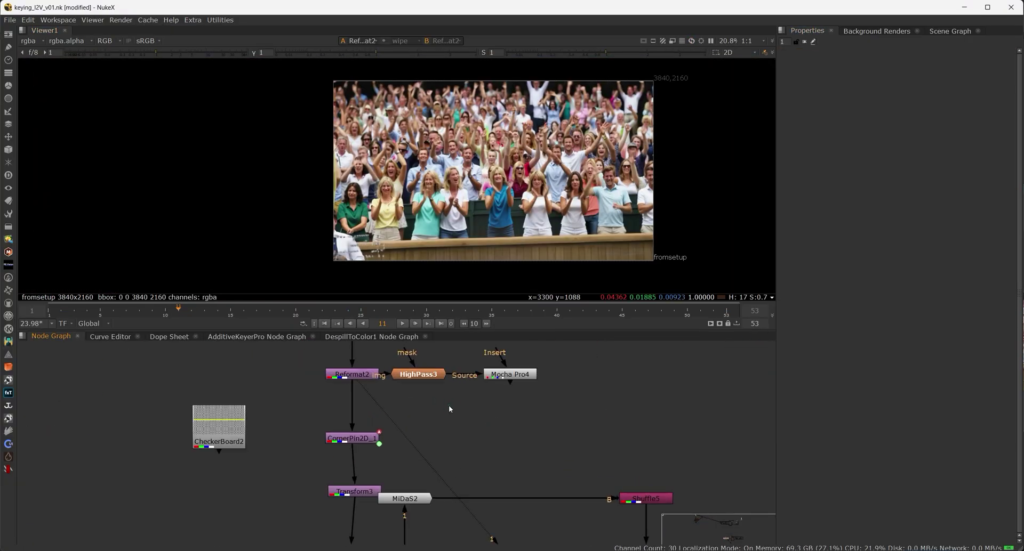
Insert ColorCorrect2 between Reformat2 and CornerPin2D_1 on the crowd plate
key("Tab")
type("COLO")
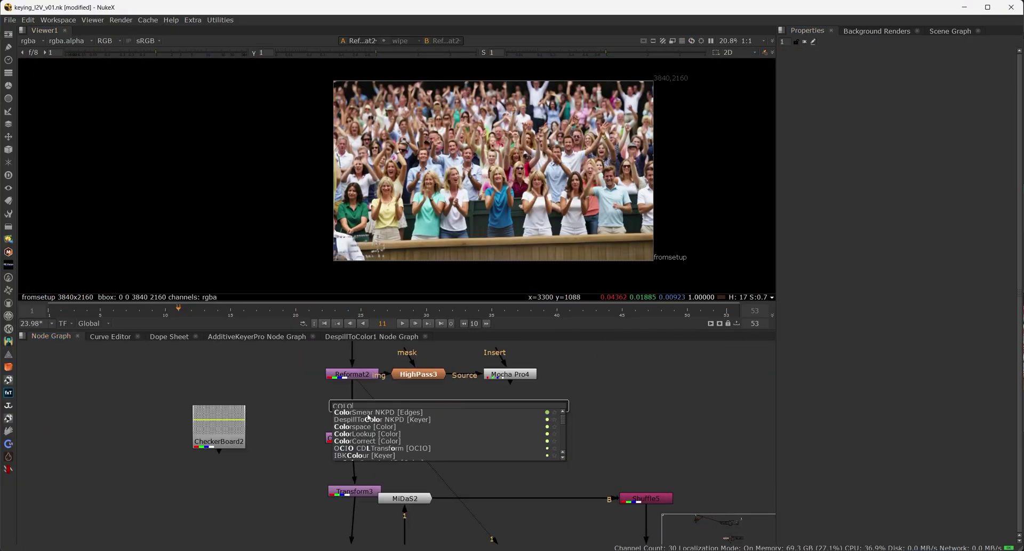
left_click(378, 442)
left_click_drag(421, 409, 352, 418)
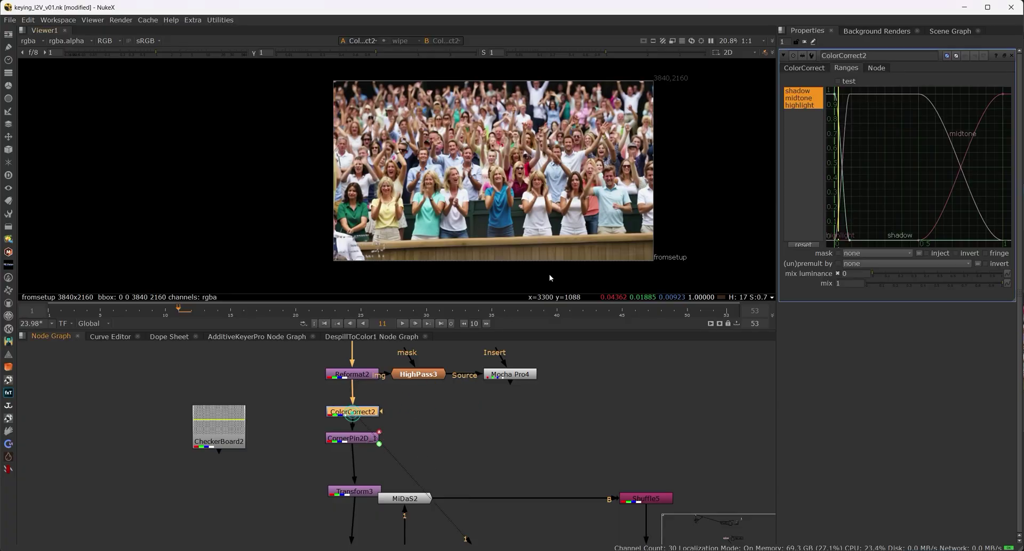
middle_click_drag(599, 177, 504, 183)
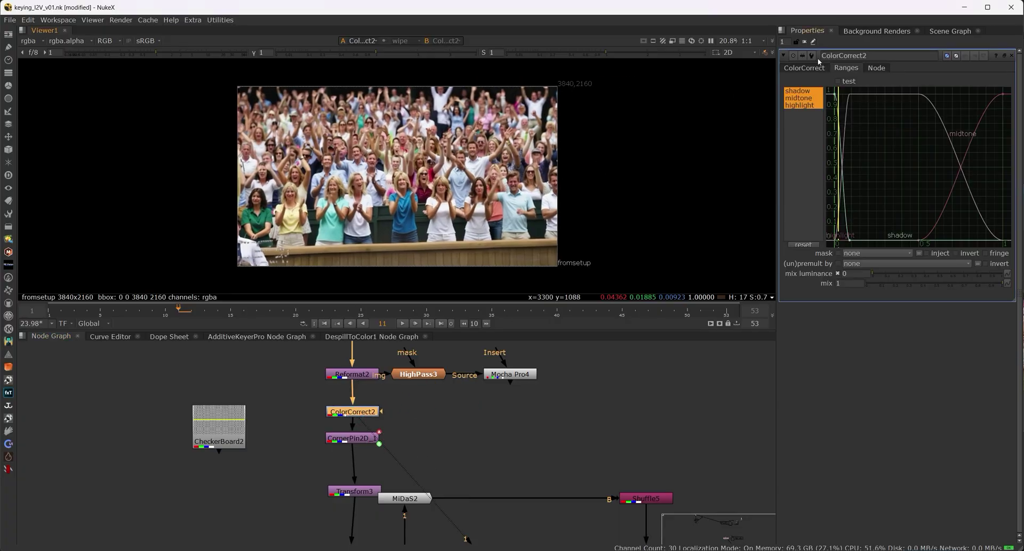
With the range test overlay on, extend the highlight range, widen the shadow falloff, then turn test off
left_click(837, 82)
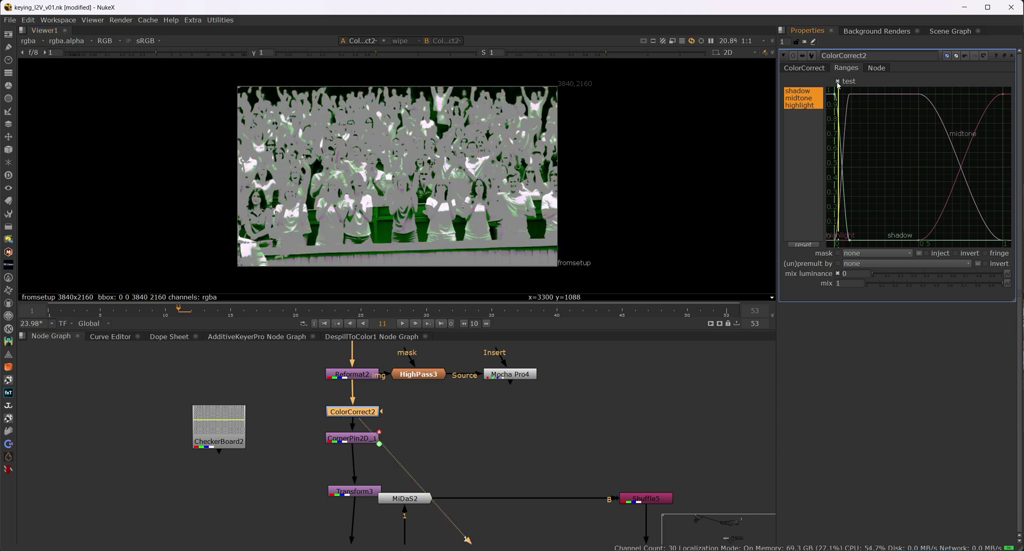
left_click(794, 105)
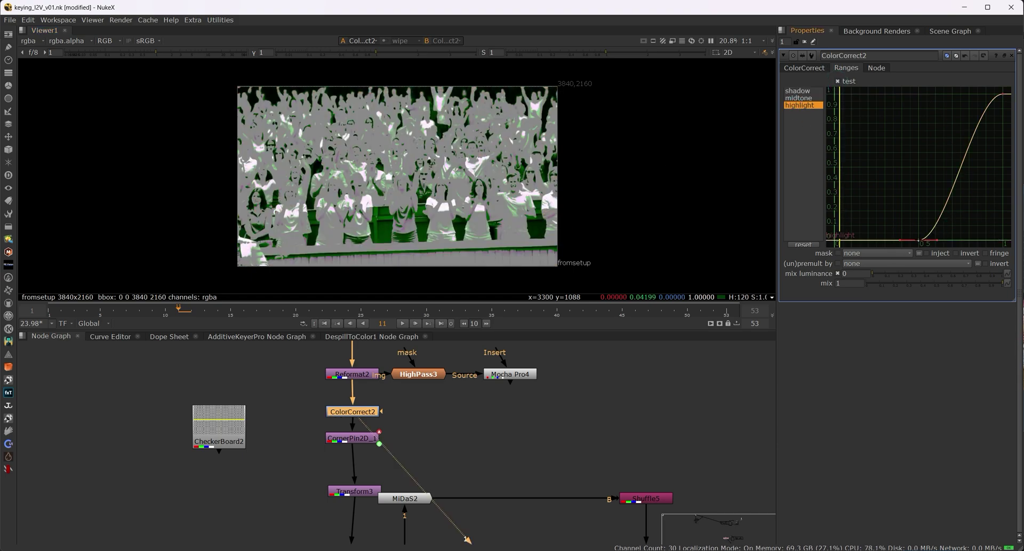
left_click_drag(939, 237, 836, 234)
left_click(796, 92)
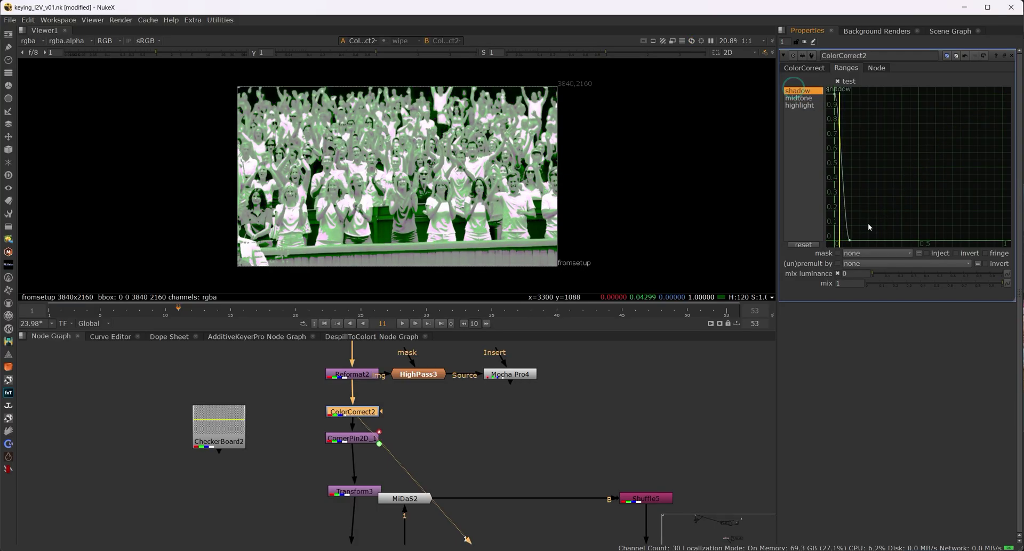
left_click_drag(850, 240, 904, 237)
left_click_drag(835, 94, 857, 91)
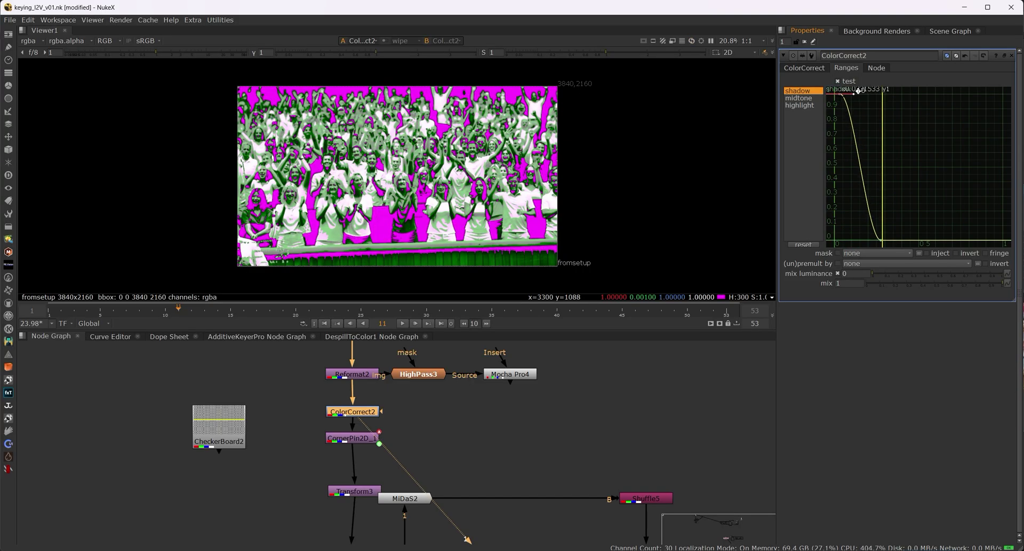
left_click(799, 106)
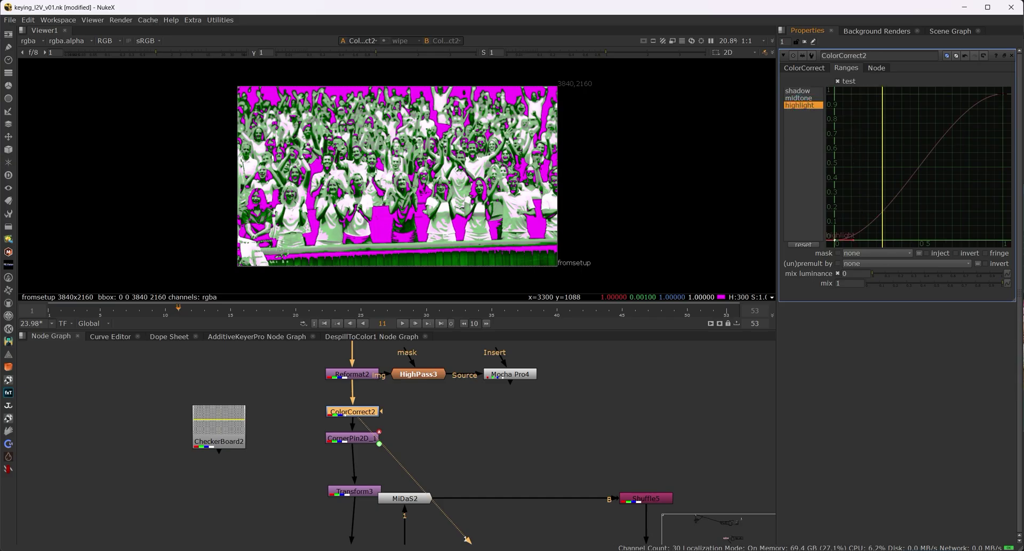
left_click_drag(983, 95, 941, 90)
left_click(837, 81)
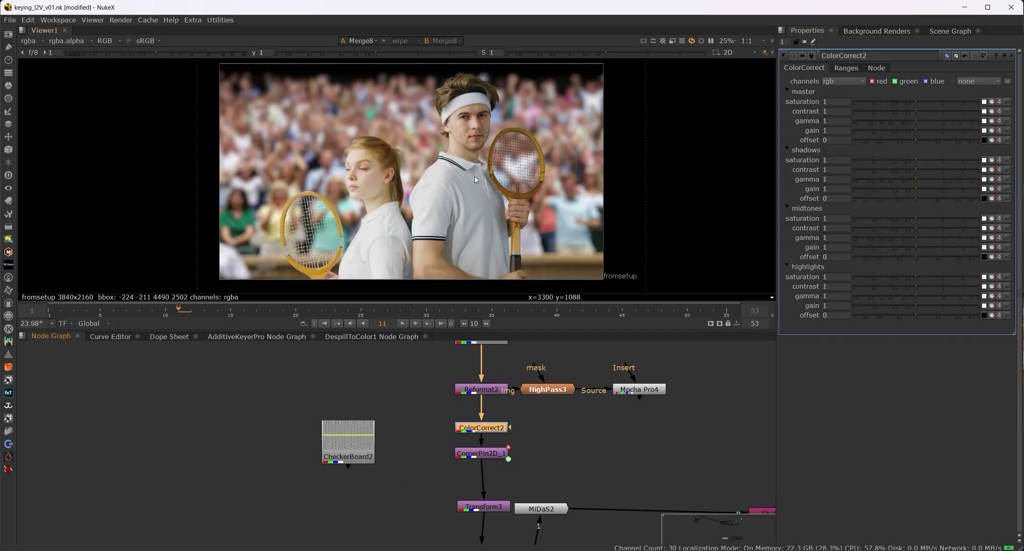
Set ColorCorrect2 midtones gain 1.9, contrast 0.55, offset -0.04, undoing the highlights gamma change
scroll(537, 177, "up", 2)
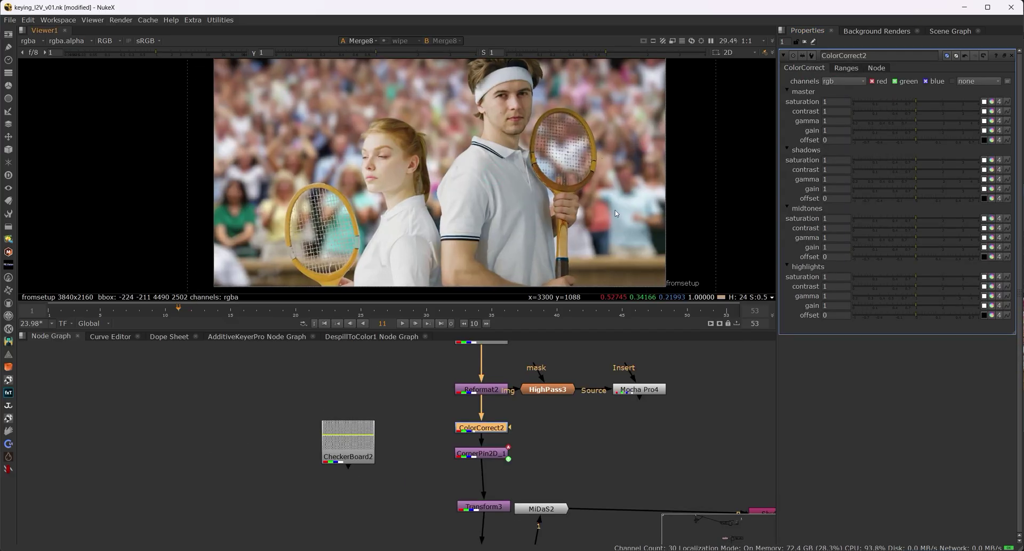
scroll(616, 213, "down", 1)
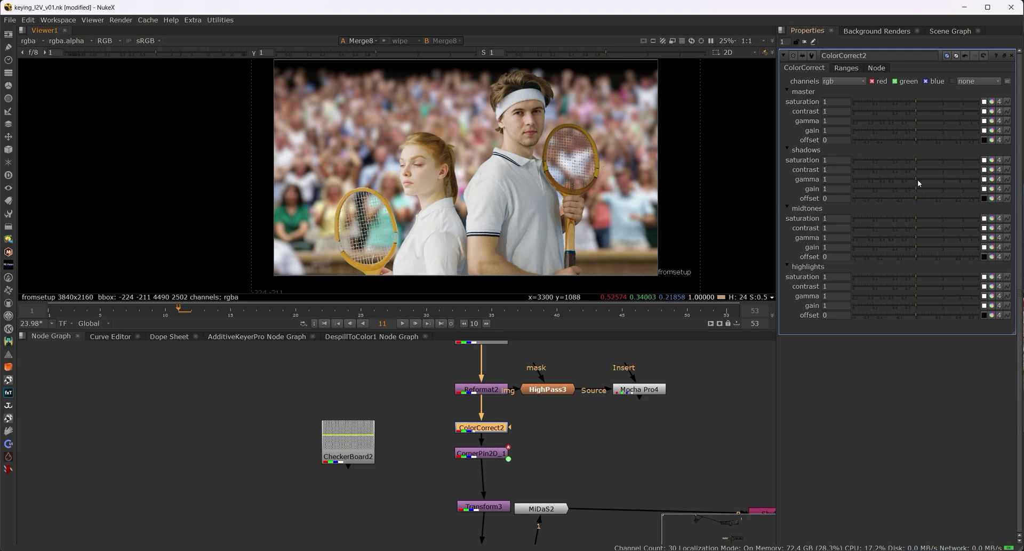
left_click(924, 248)
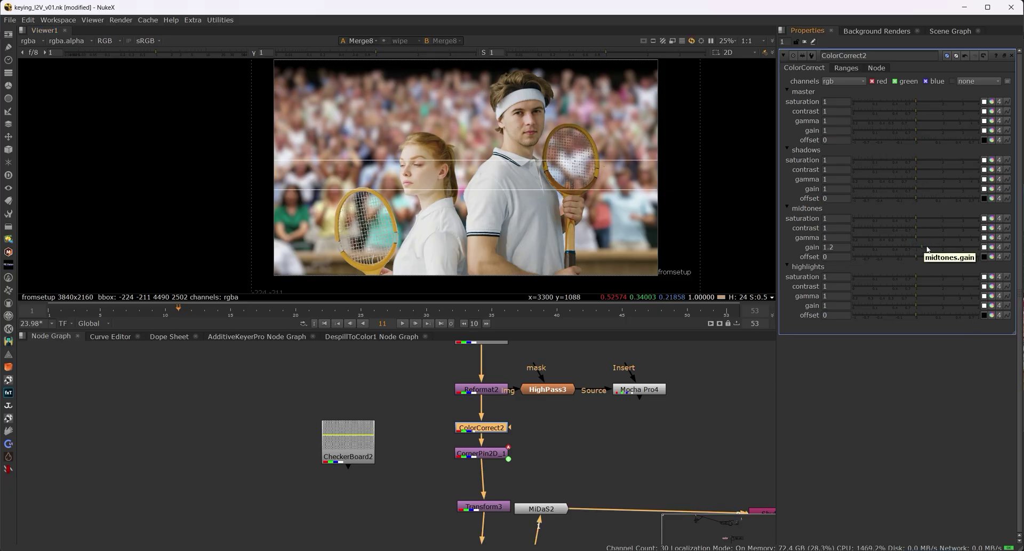
left_click(926, 248)
left_click(936, 247)
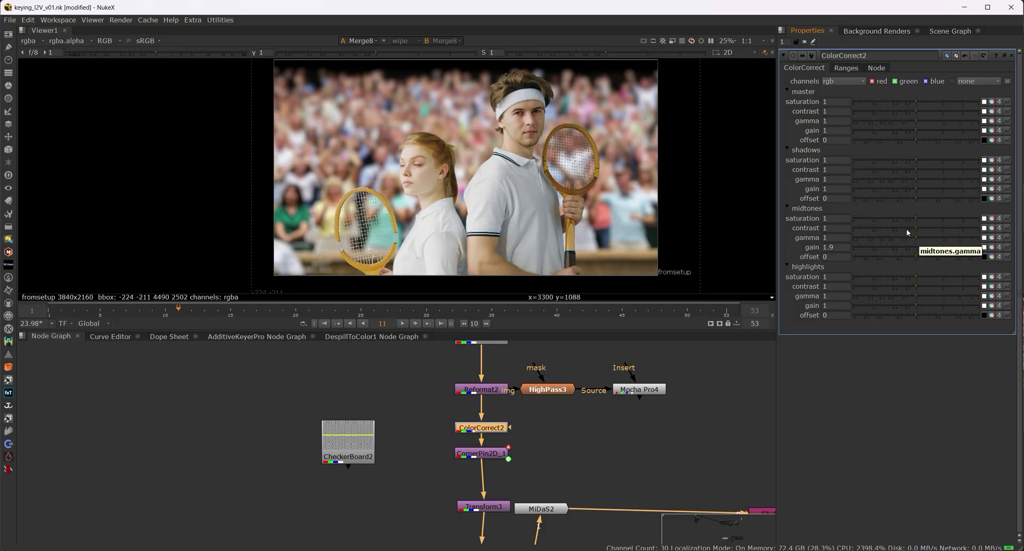
left_click(904, 228)
left_click_drag(905, 229, 899, 229)
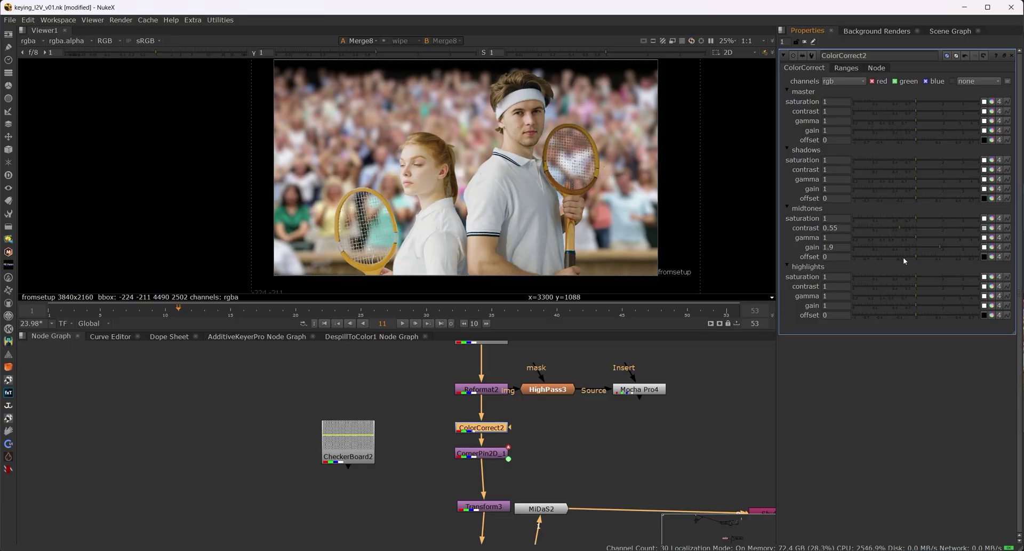
left_click(902, 256)
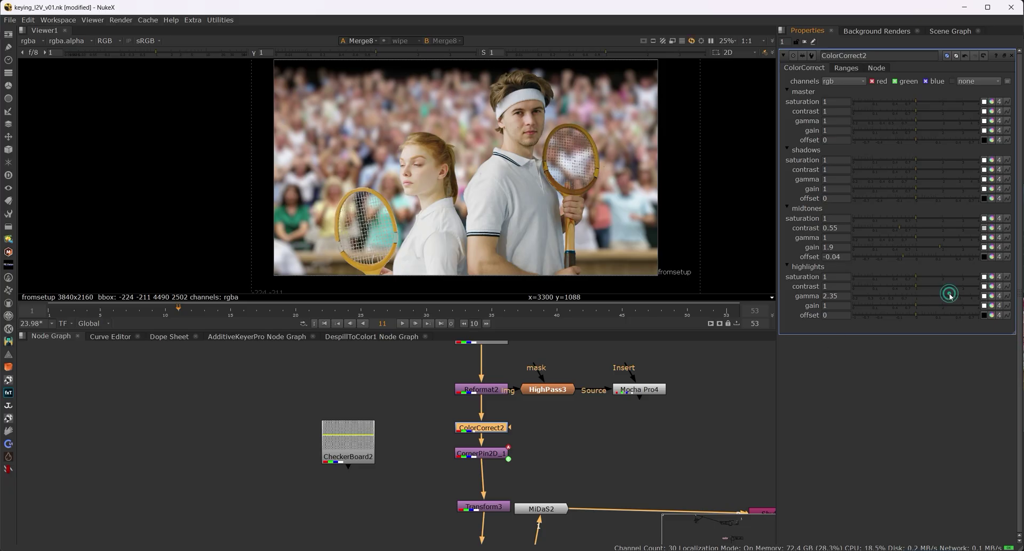
key("ctrl+z")
Set ColorCorrect2's highlights gamma to 1.3
left_click(923, 295)
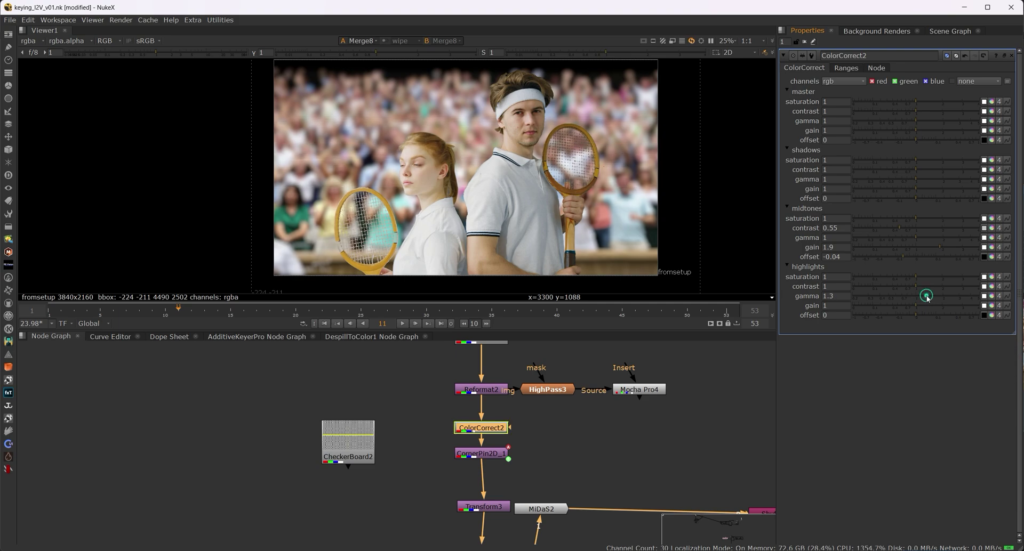
left_click(926, 295)
middle_click_drag(618, 471, 588, 411)
Add BlacksMatch2 below ColorCorrect2 and sample its default black (0.00614, 0.00722, 0.00793) from the image
key("Tab")
type("Bl")
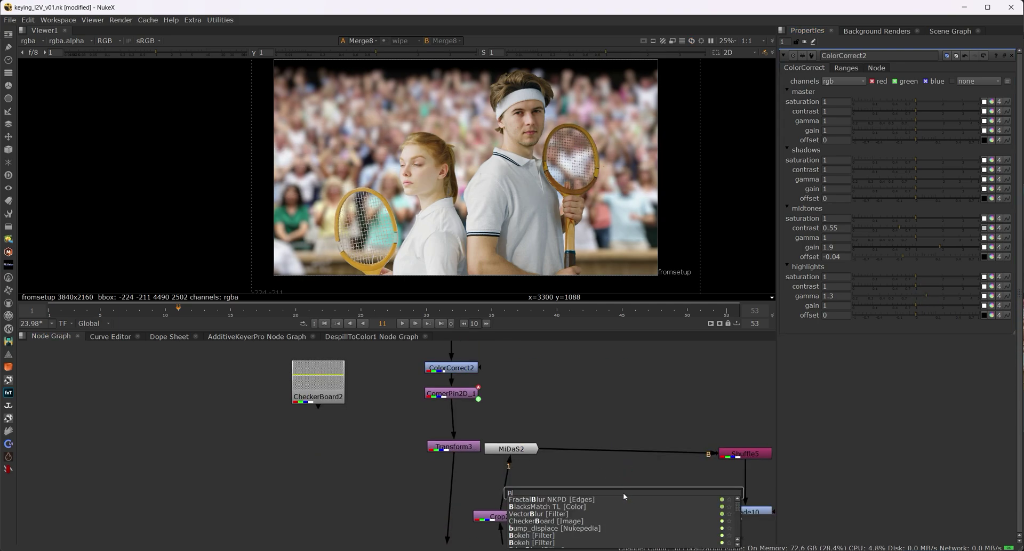
left_click(558, 506)
scroll(548, 425, "down", 2)
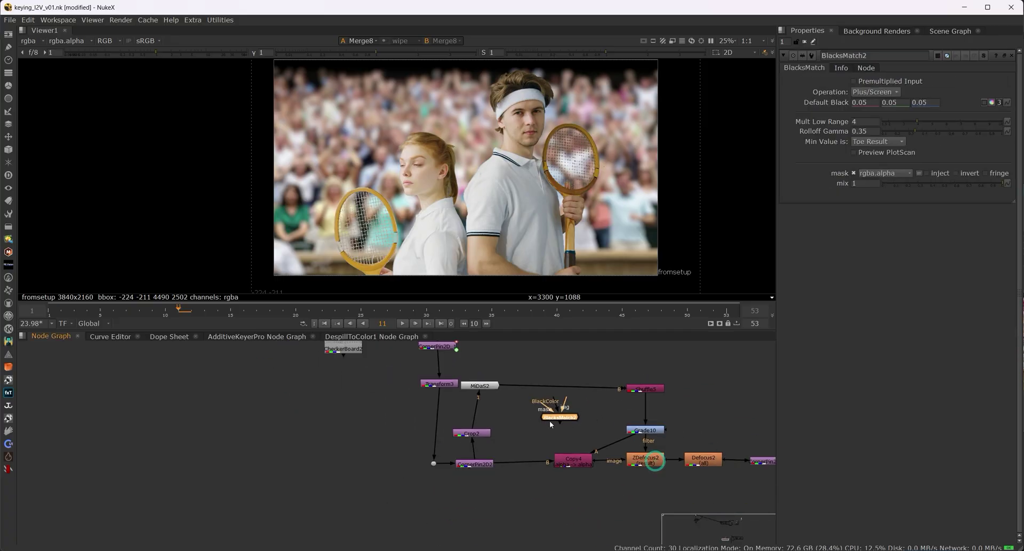
left_click_drag(528, 411, 448, 442)
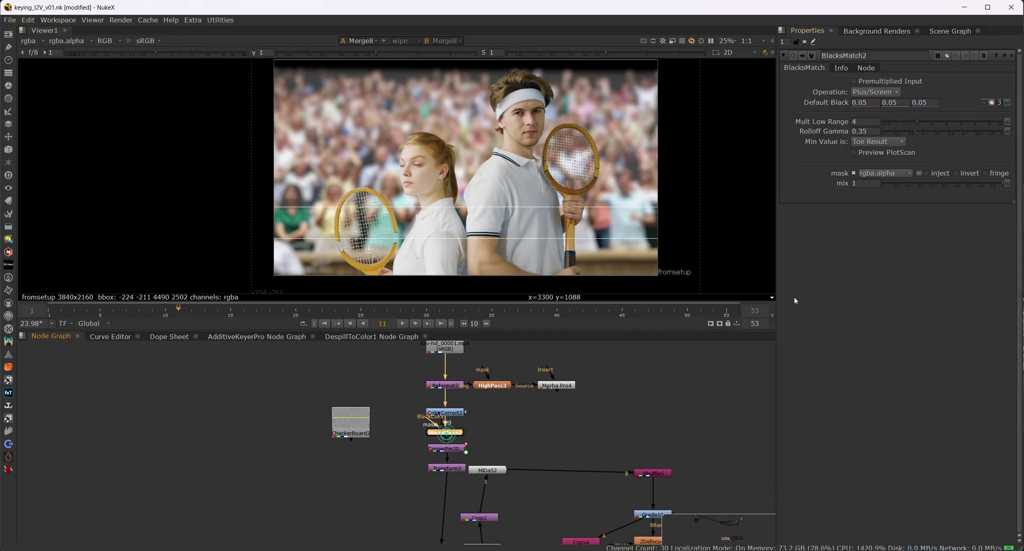
left_click(984, 103)
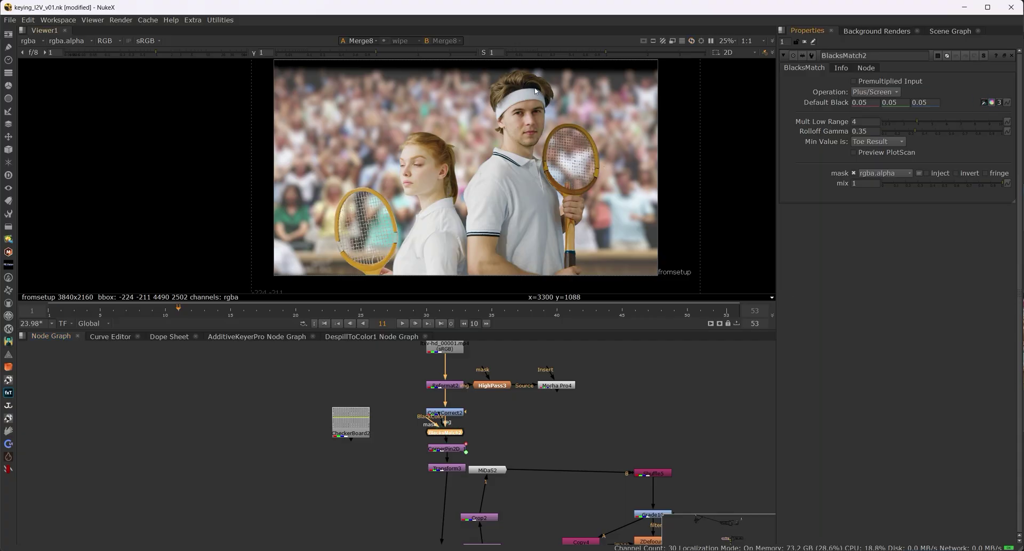
left_click(530, 83, "ctrl")
left_click(534, 87, "ctrl")
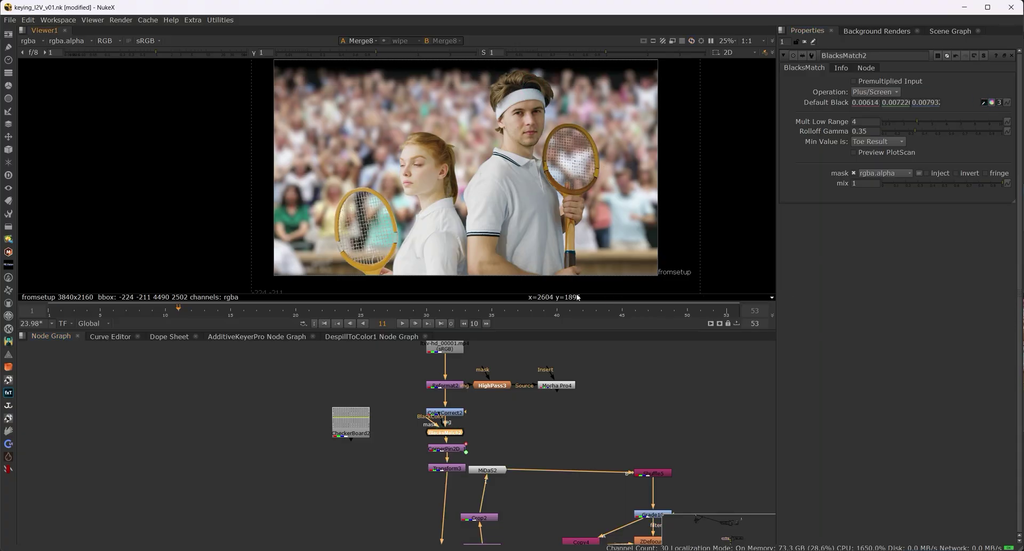